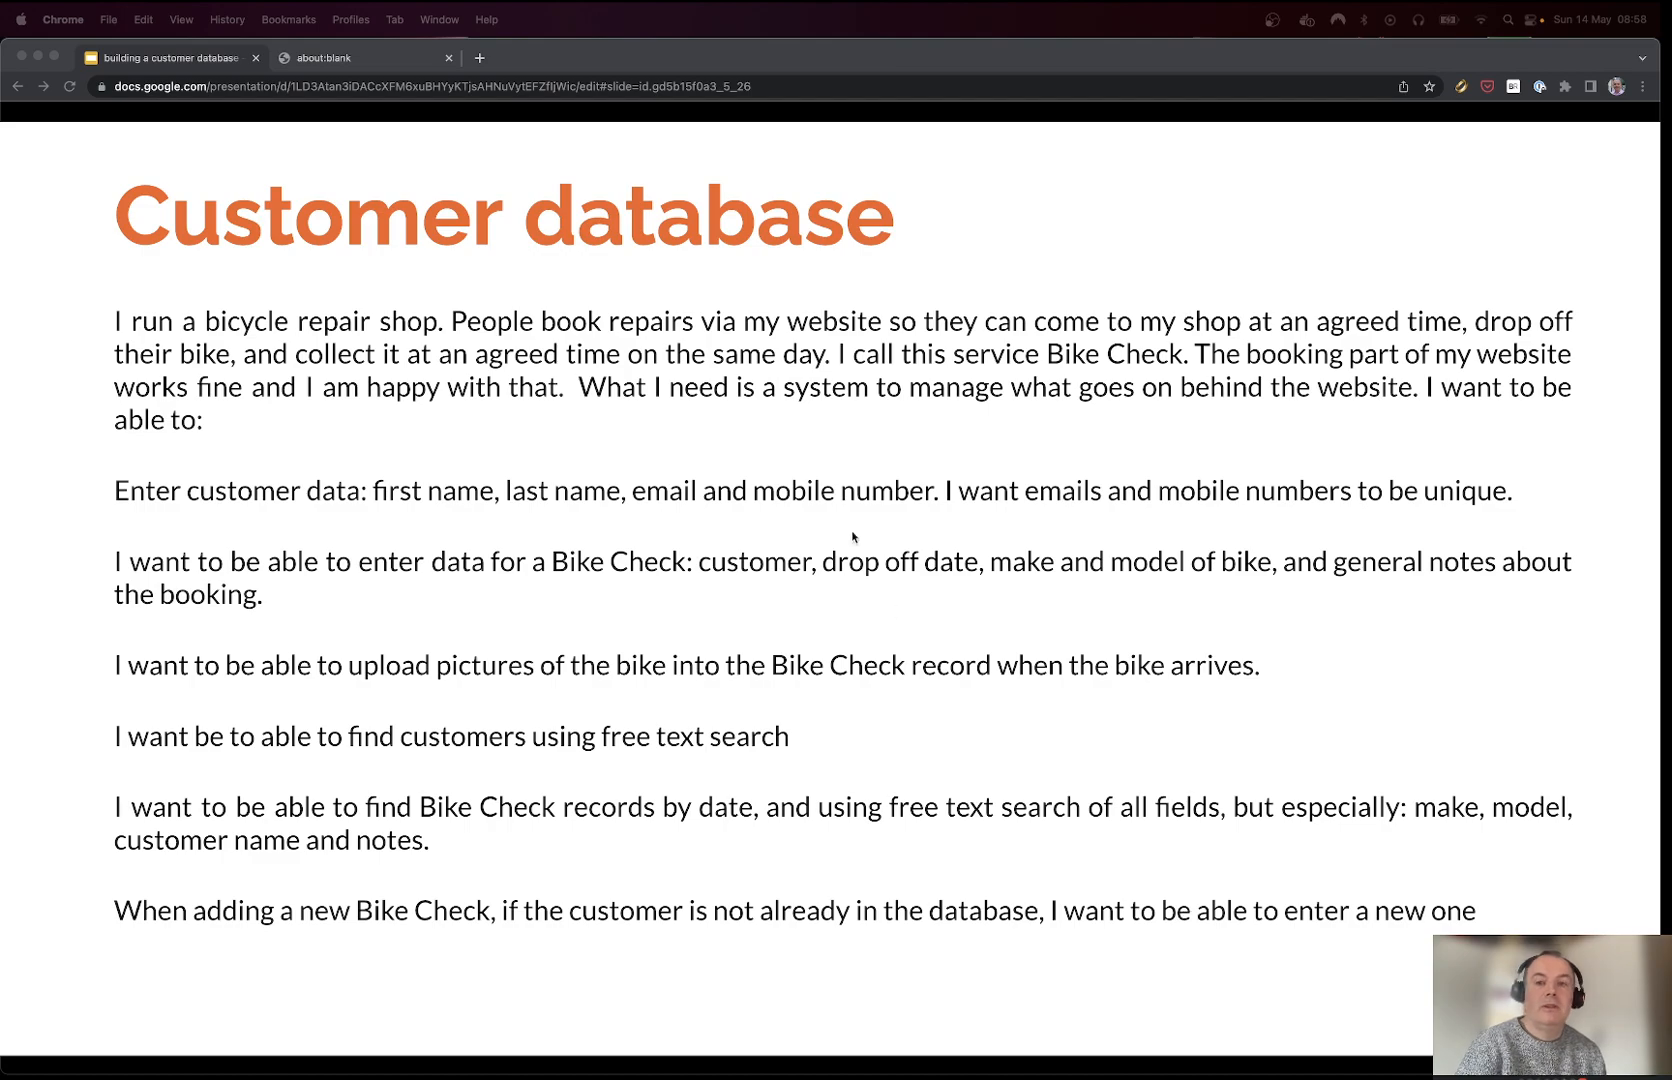
Step: Open app.cozemble.com in the second Chrome tab and sign in with GitHub
{"action": "left_click", "coordinate": [390, 59]}
{"action": "left_click", "coordinate": [350, 92]}
{"action": "key", "text": "super+a"}
{"action": "type", "text": "app"}
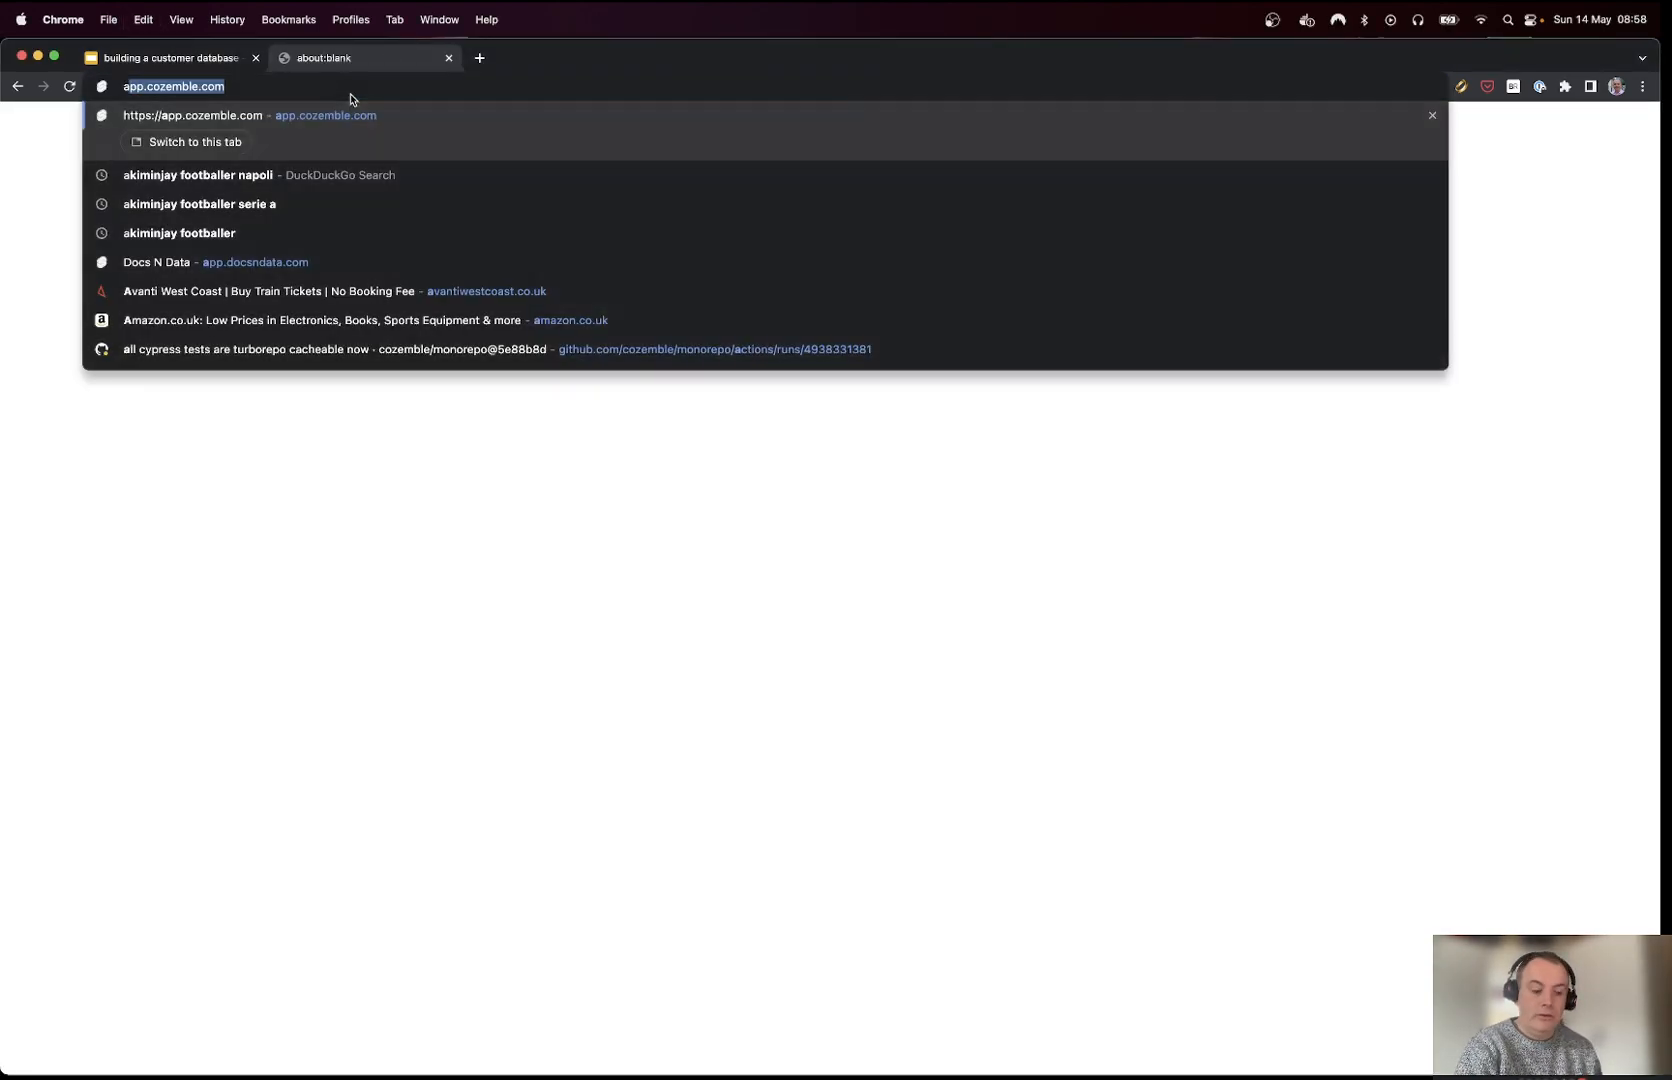
{"action": "key", "text": "Return"}
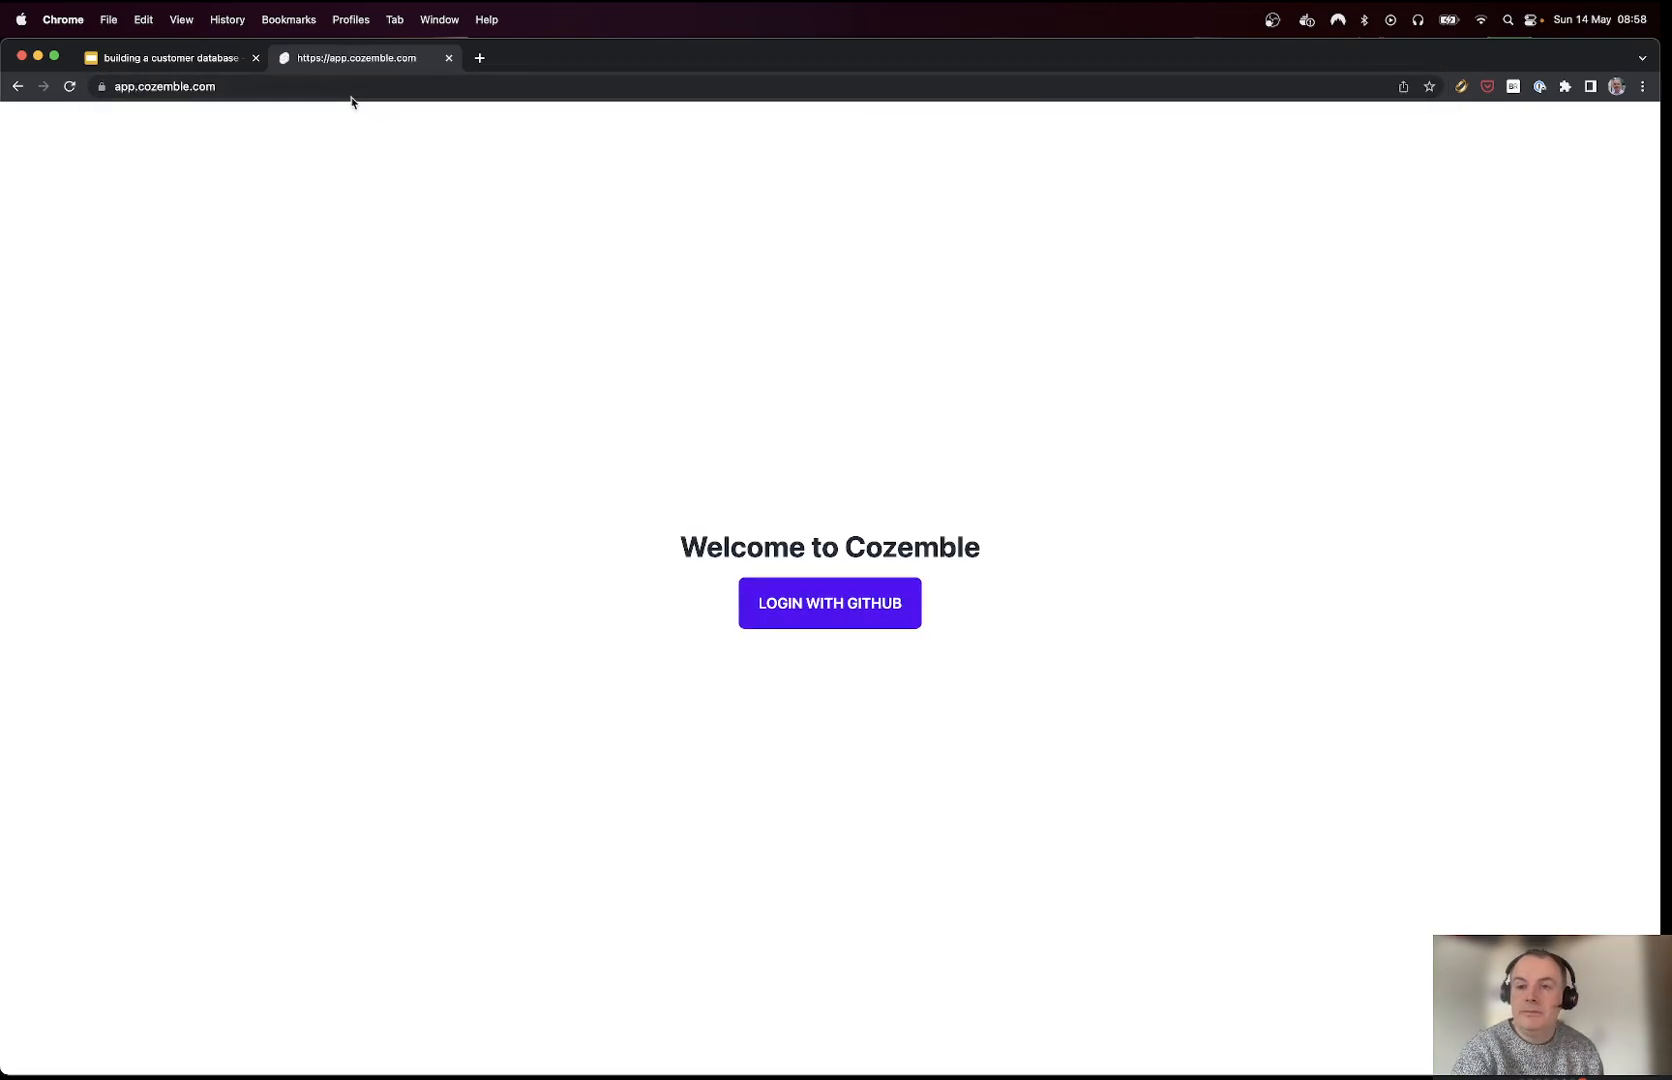
{"action": "left_click", "coordinate": [817, 617]}
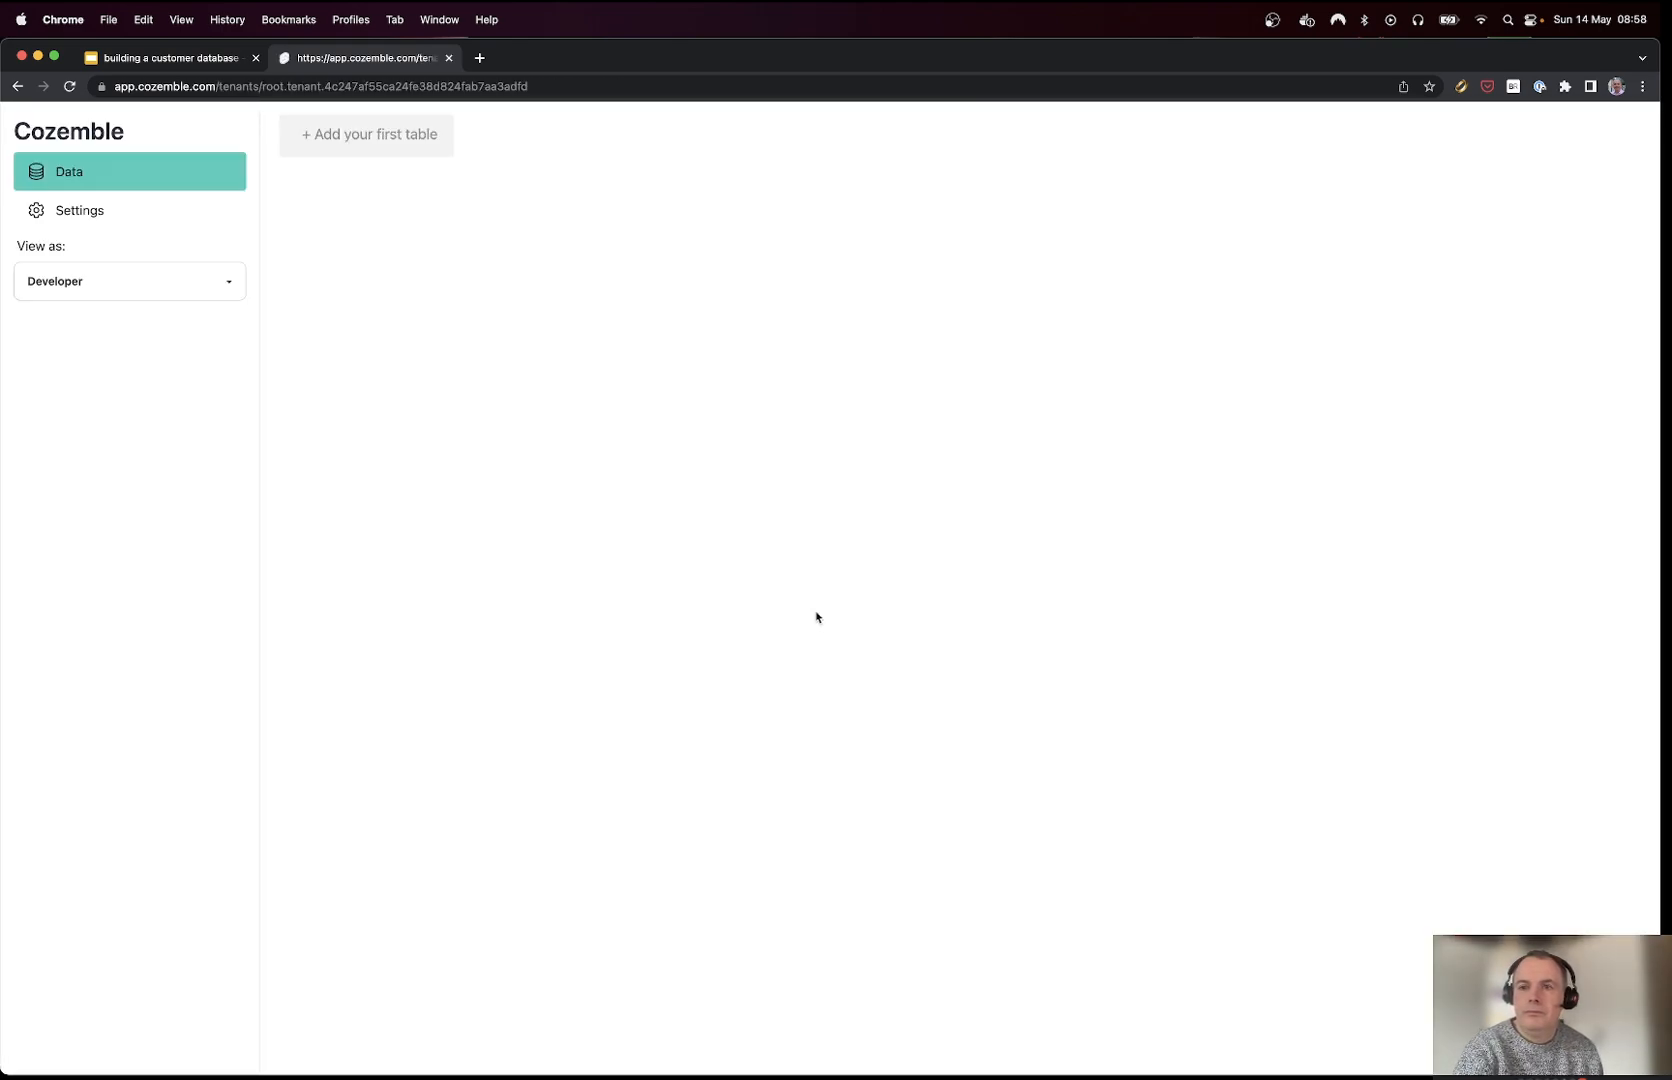
Step: Create the first table and name it Customers
{"action": "left_click", "coordinate": [368, 149]}
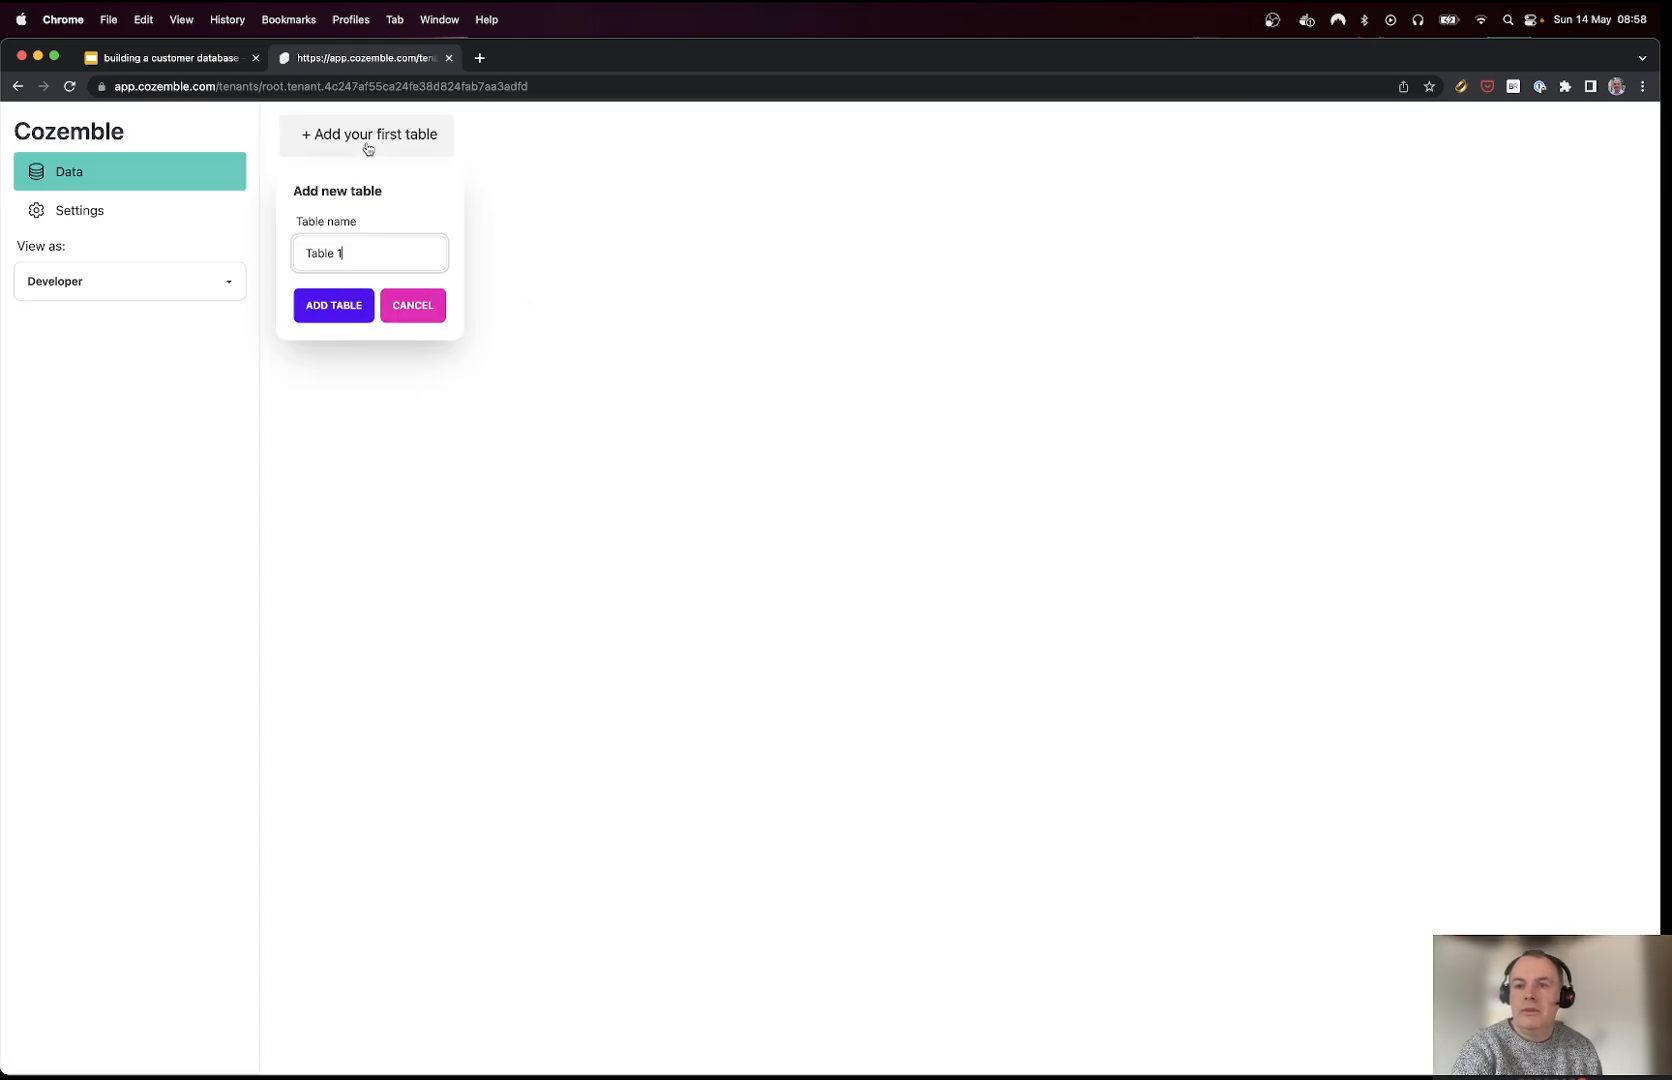
{"action": "key", "text": "super+a"}
{"action": "type", "text": "Custom"}
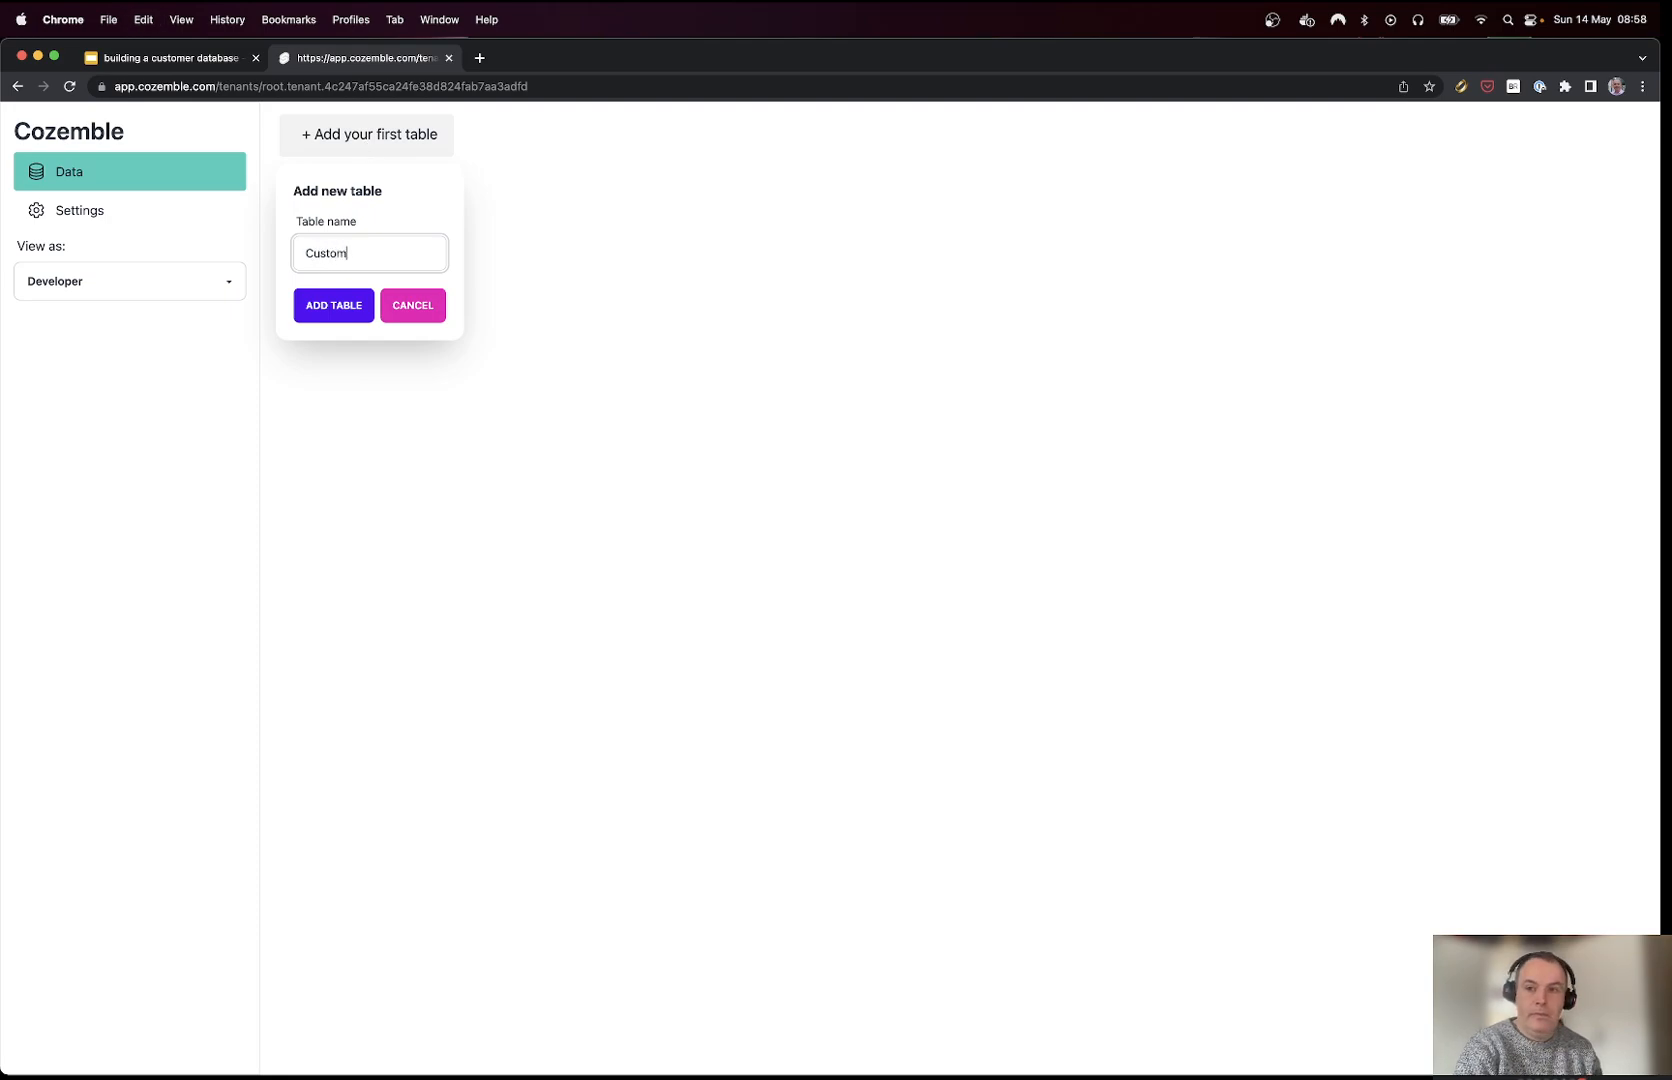
{"action": "key", "text": "Return"}
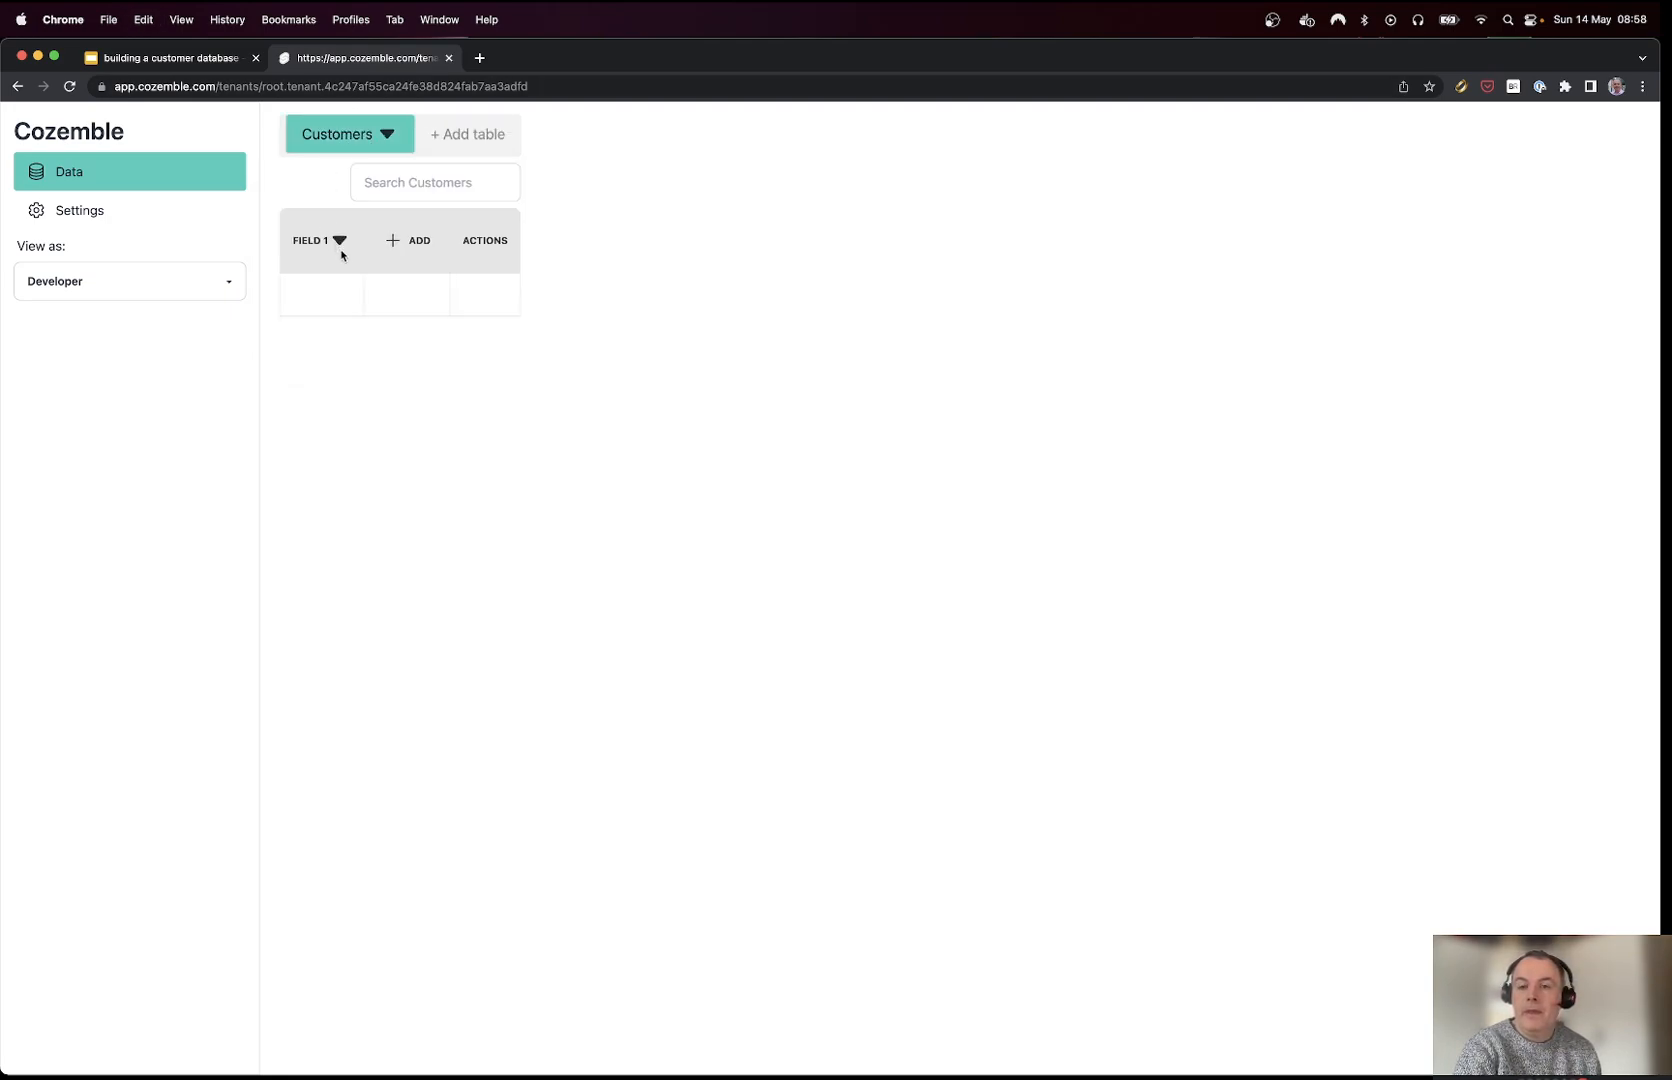
Step: Rename the first field to 'First name' and make it required
{"action": "left_click", "coordinate": [340, 245]}
{"action": "key", "text": "super+a"}
{"action": "type", "text": "First name"}
{"action": "left_click", "coordinate": [252, 476]}
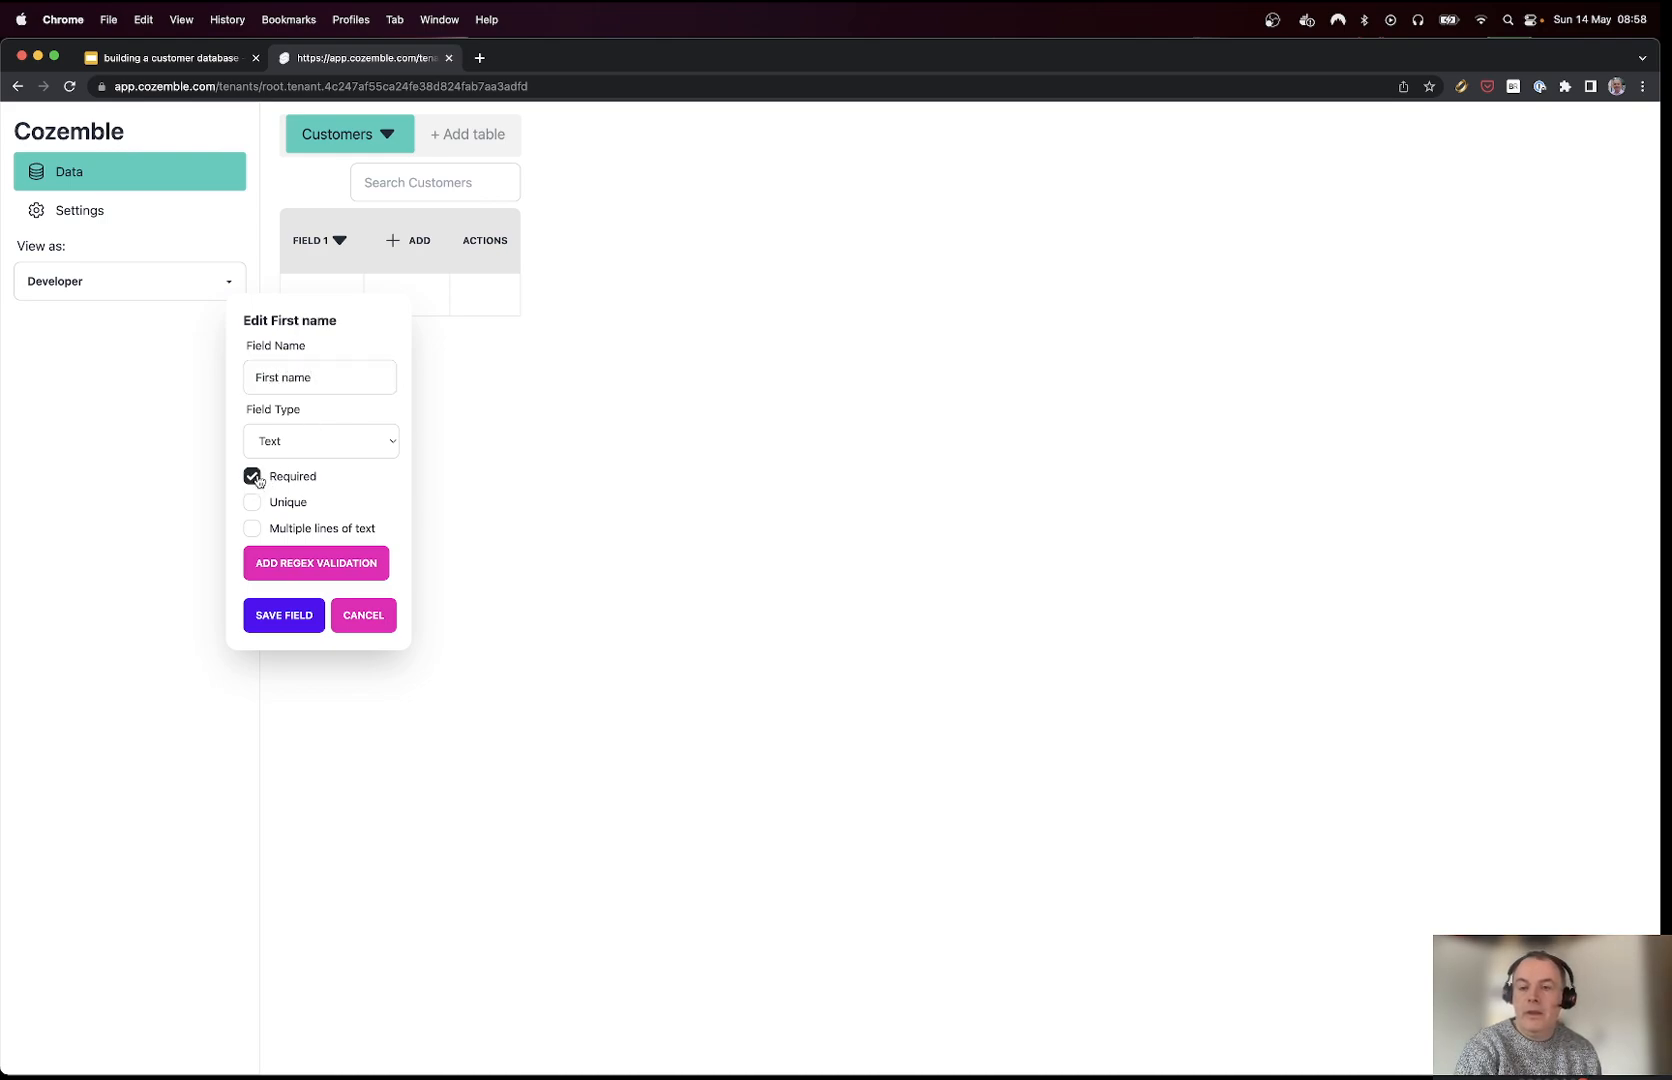
{"action": "left_click", "coordinate": [279, 621]}
Step: Add a 'Last name' field to Customers
{"action": "left_click", "coordinate": [420, 247]}
{"action": "left_click", "coordinate": [427, 276]}
{"action": "key", "text": "super+a"}
{"action": "type", "text": "Last name"}
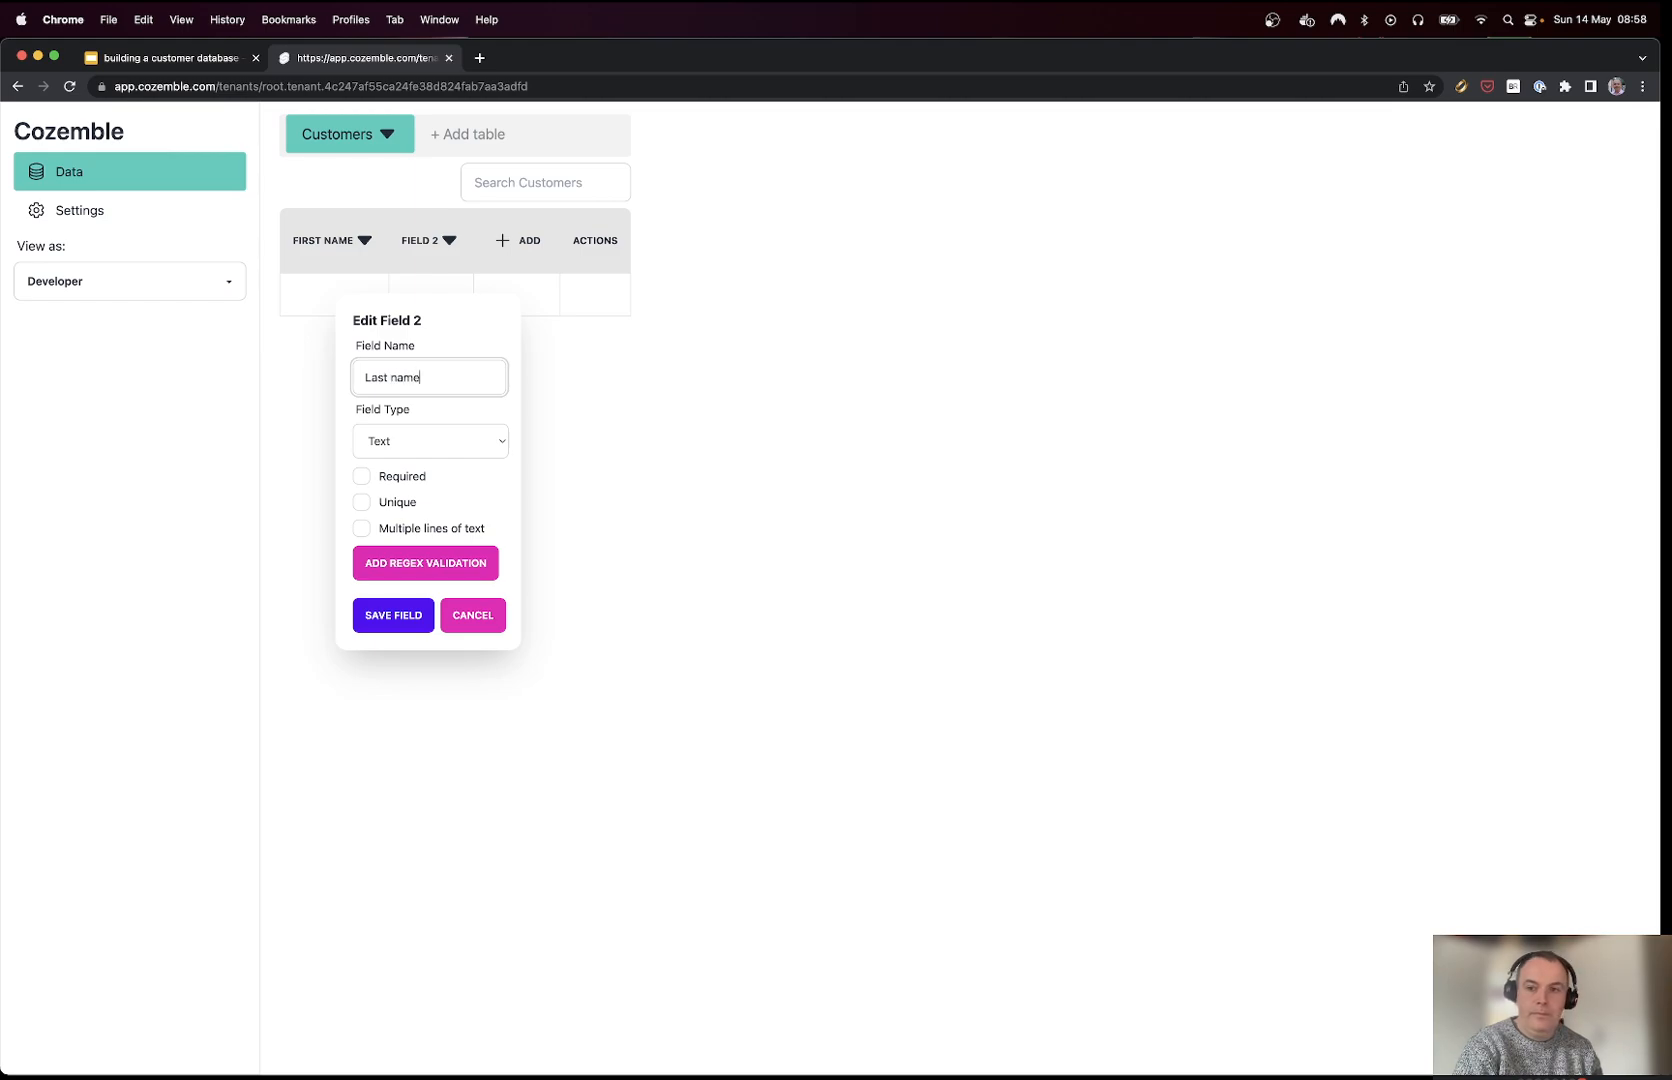
{"action": "left_click", "coordinate": [388, 612]}
Step: Add an Email field that is required and unique
{"action": "left_click", "coordinate": [545, 250]}
{"action": "left_click", "coordinate": [545, 283]}
{"action": "key", "text": "super+a"}
{"action": "type", "text": "Em"}
{"action": "left_click", "coordinate": [468, 476]}
{"action": "left_click", "coordinate": [468, 502]}
{"action": "left_click", "coordinate": [486, 612]}
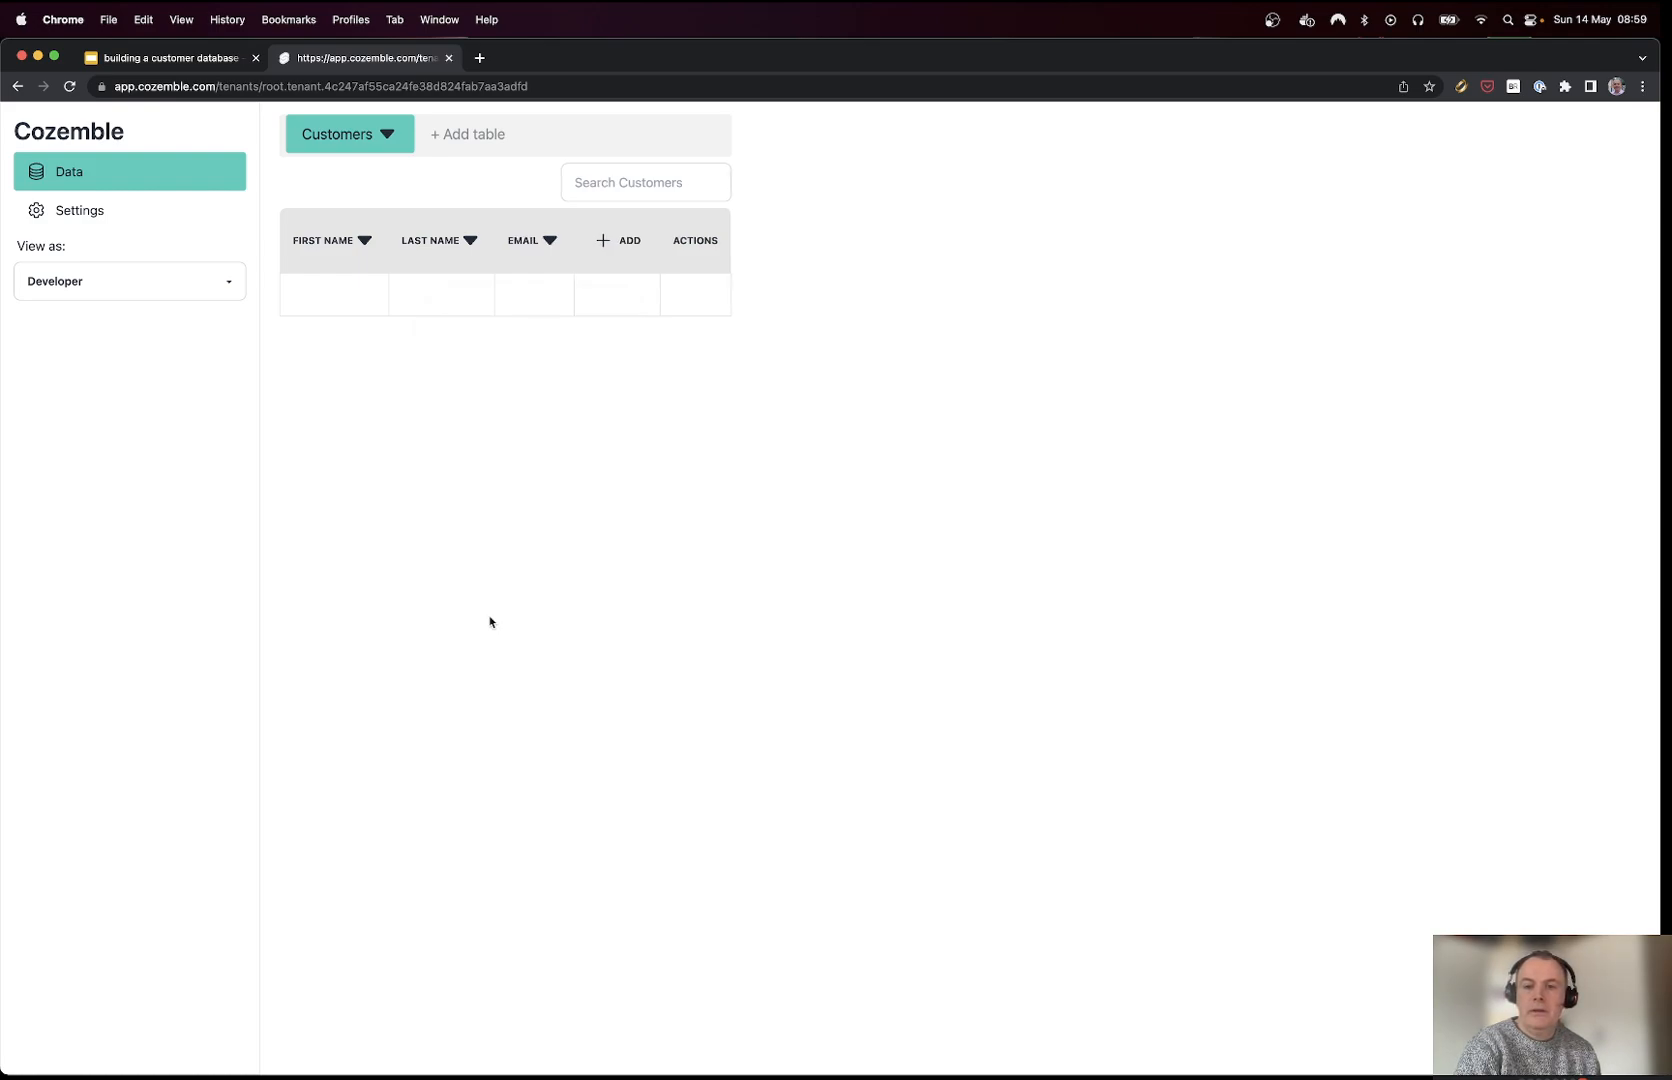
Step: Add a Phone field that is required and unique
{"action": "left_click", "coordinate": [613, 242]}
{"action": "left_click", "coordinate": [617, 282]}
{"action": "key", "text": "super+a"}
{"action": "type", "text": "Phone"}
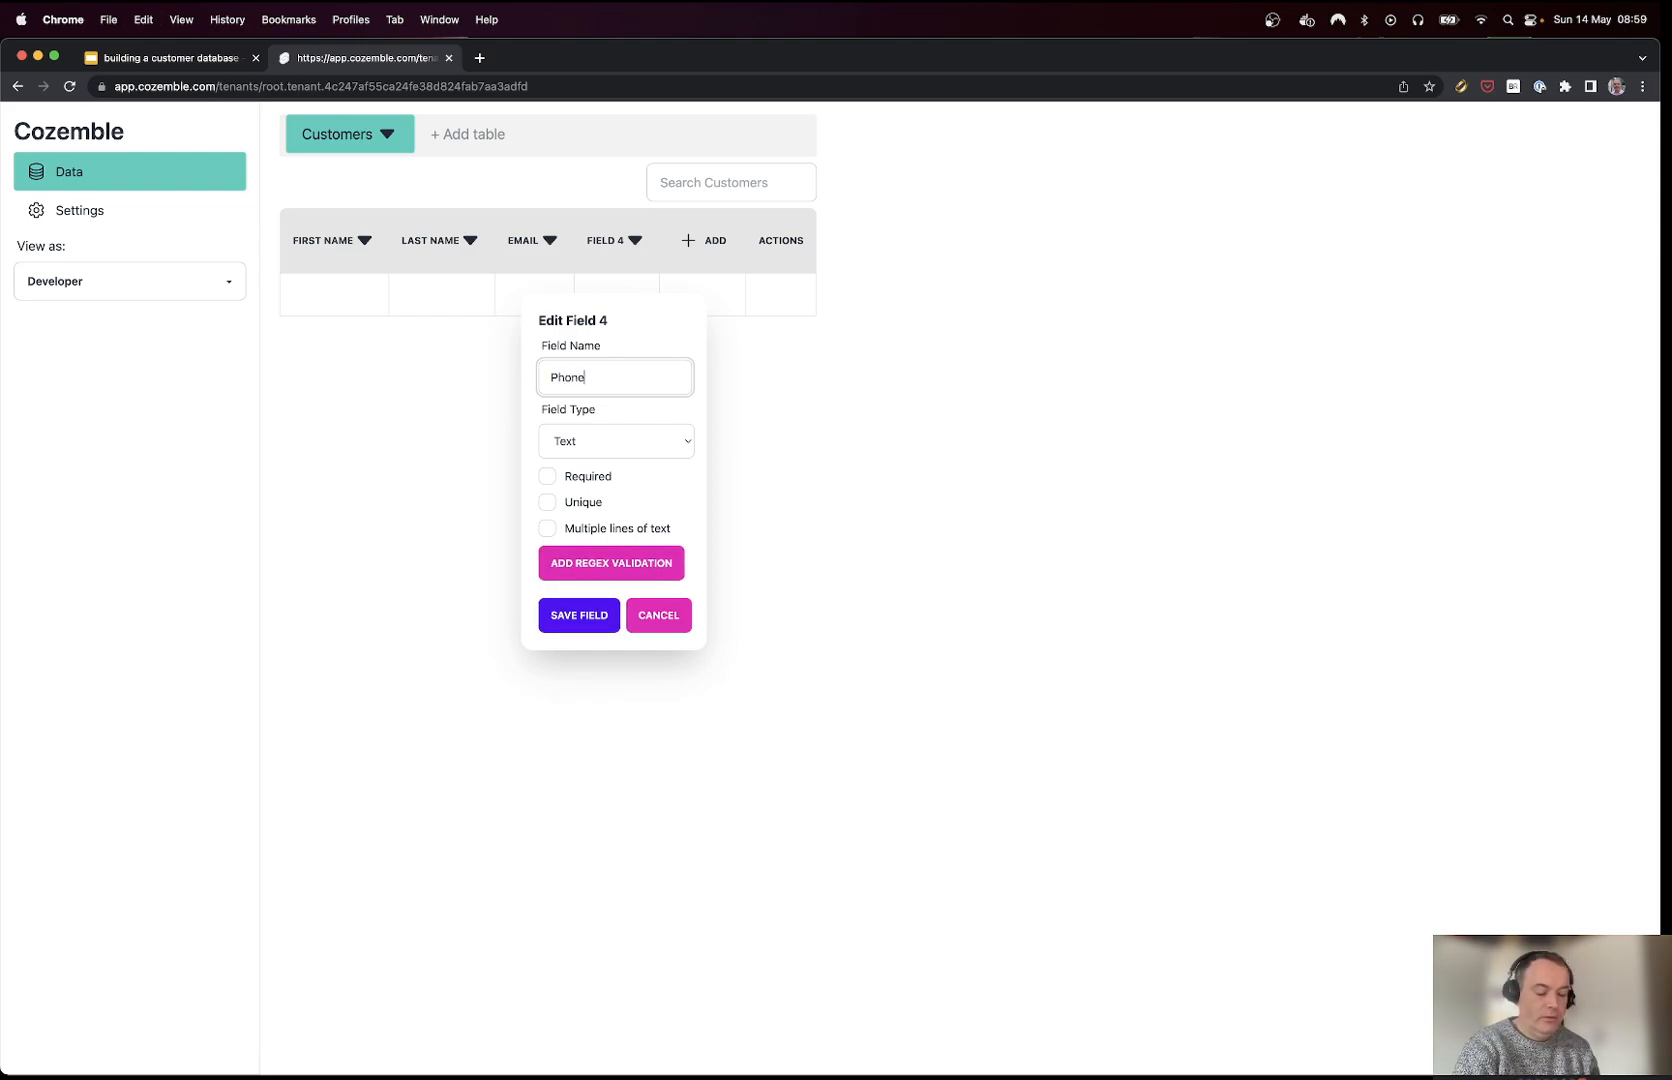
{"action": "left_click", "coordinate": [547, 476]}
{"action": "left_click", "coordinate": [547, 502]}
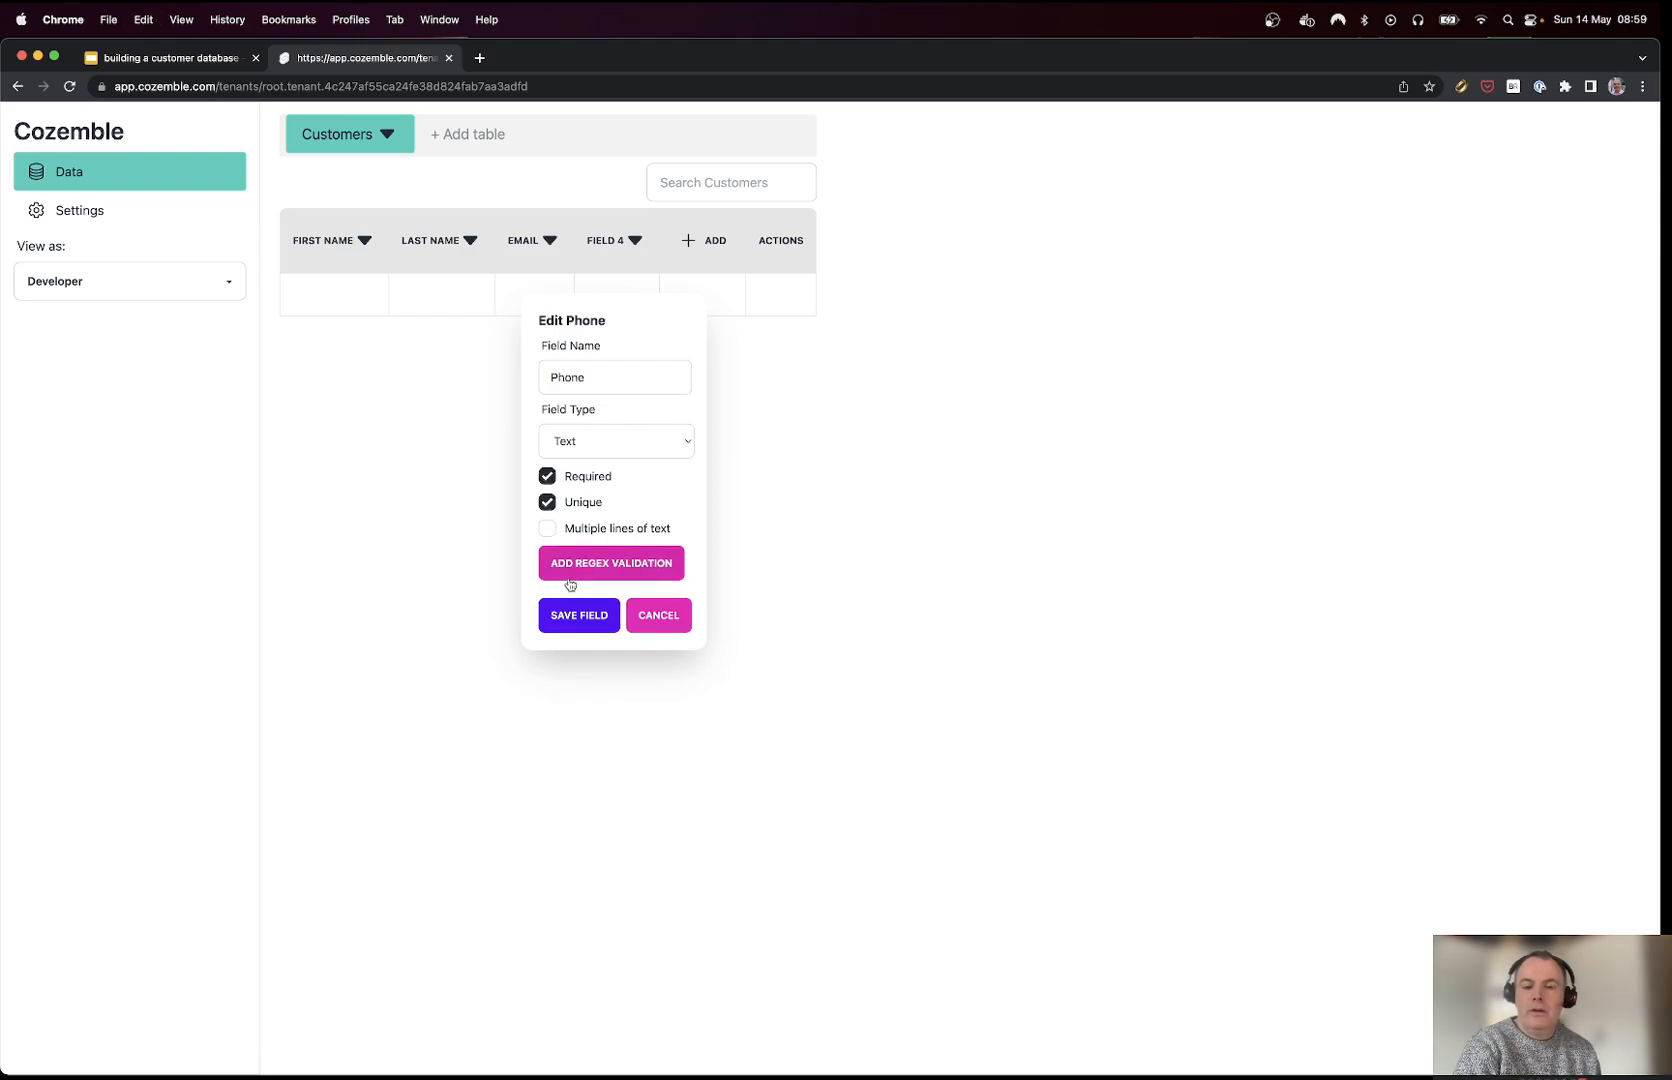
{"action": "left_click", "coordinate": [577, 614]}
Step: Enter the first customer's first name, last name, e-mail and phone, and save the record
{"action": "left_click", "coordinate": [320, 297]}
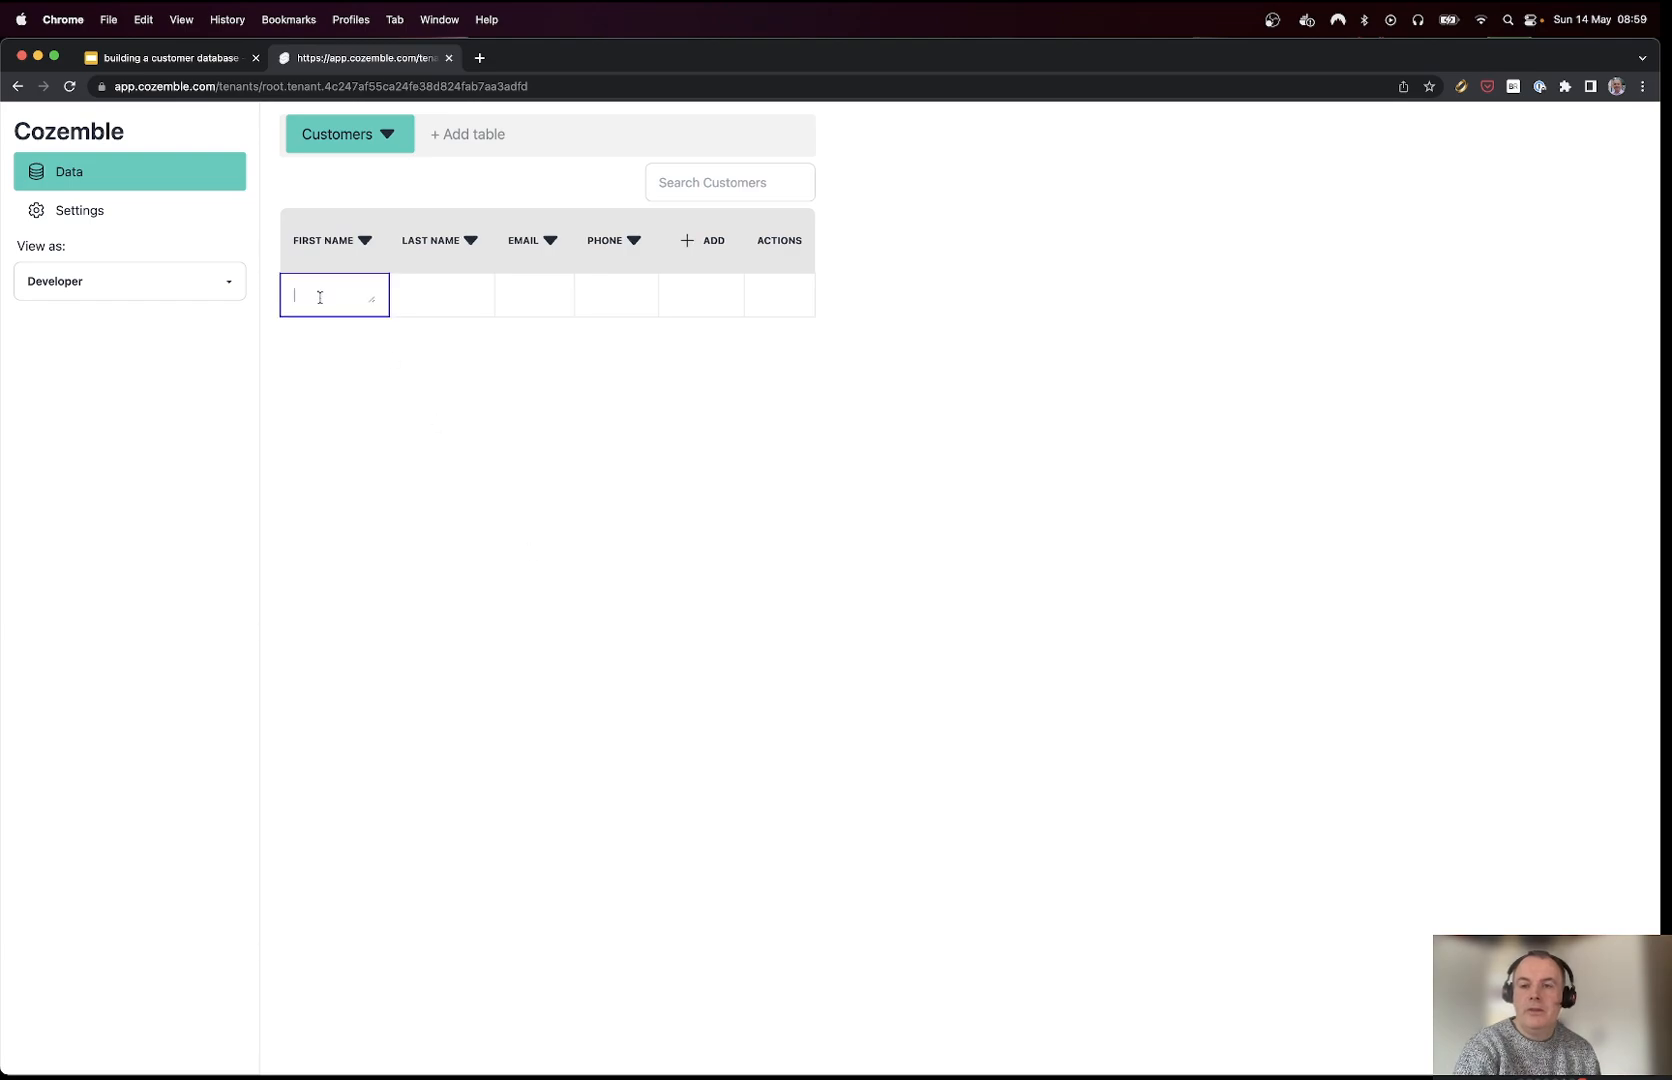
{"action": "key", "text": "Tab"}
{"action": "key", "text": "Tab"}
{"action": "key", "text": "Tab"}
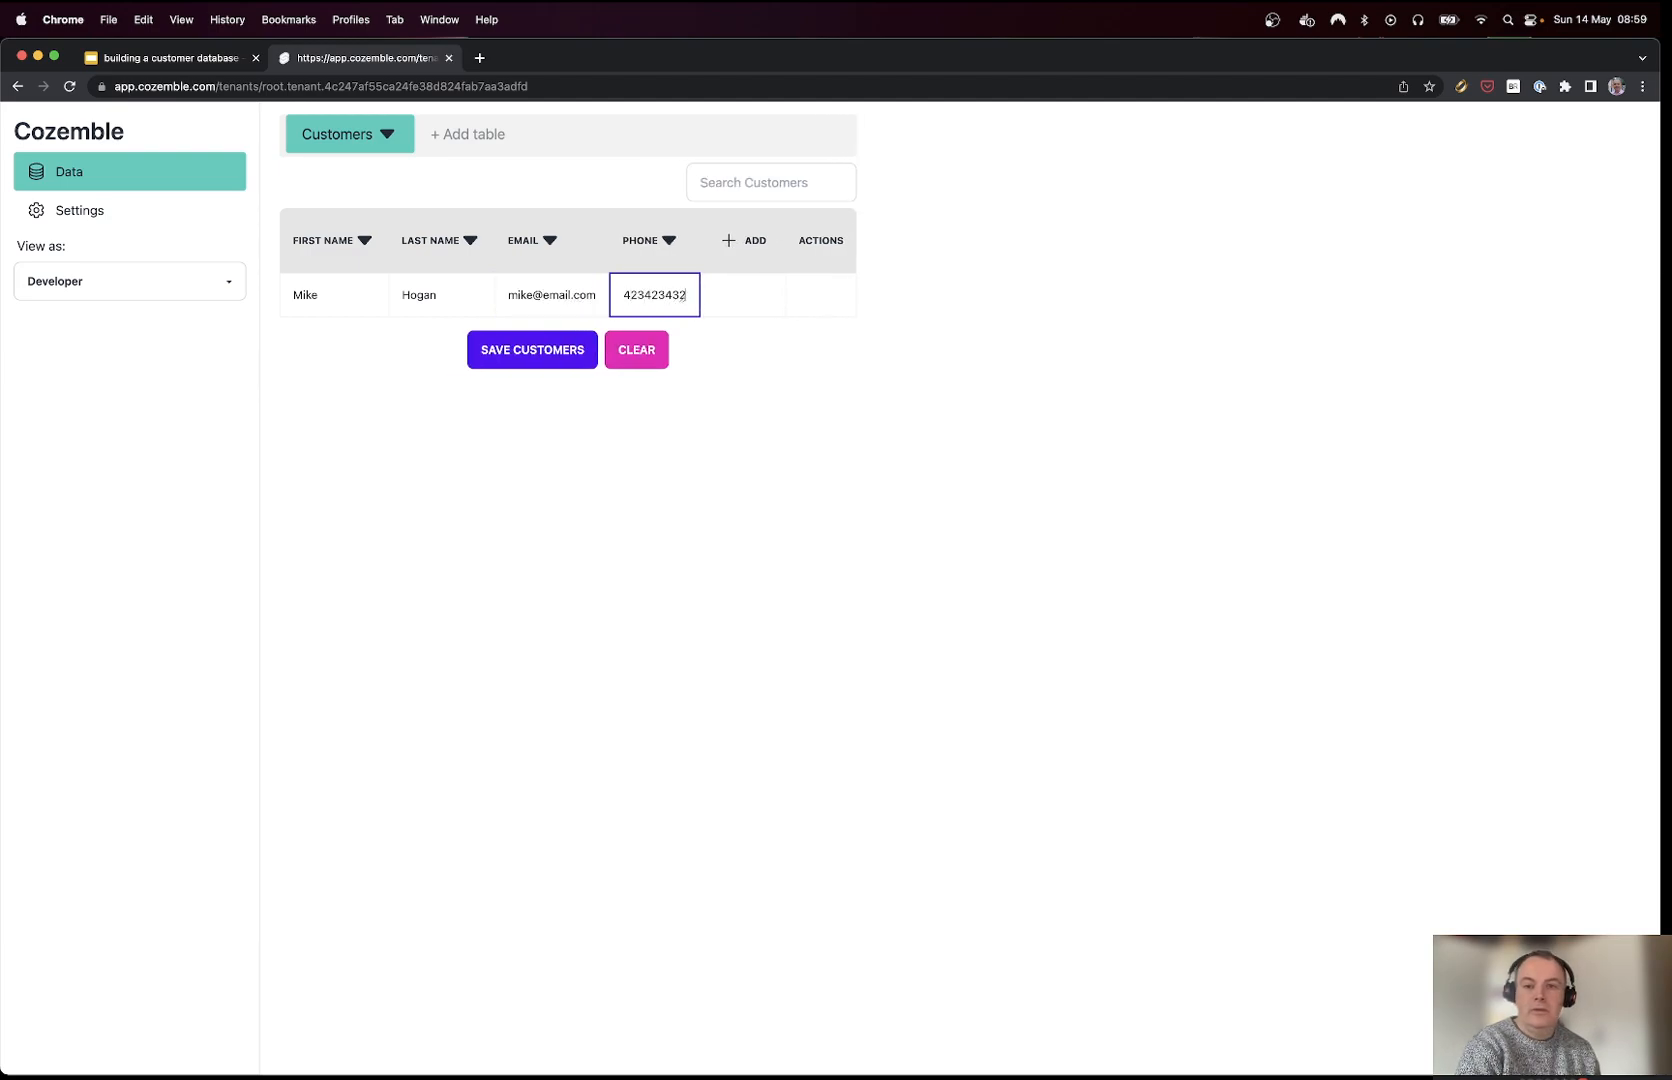
{"action": "left_click", "coordinate": [498, 350]}
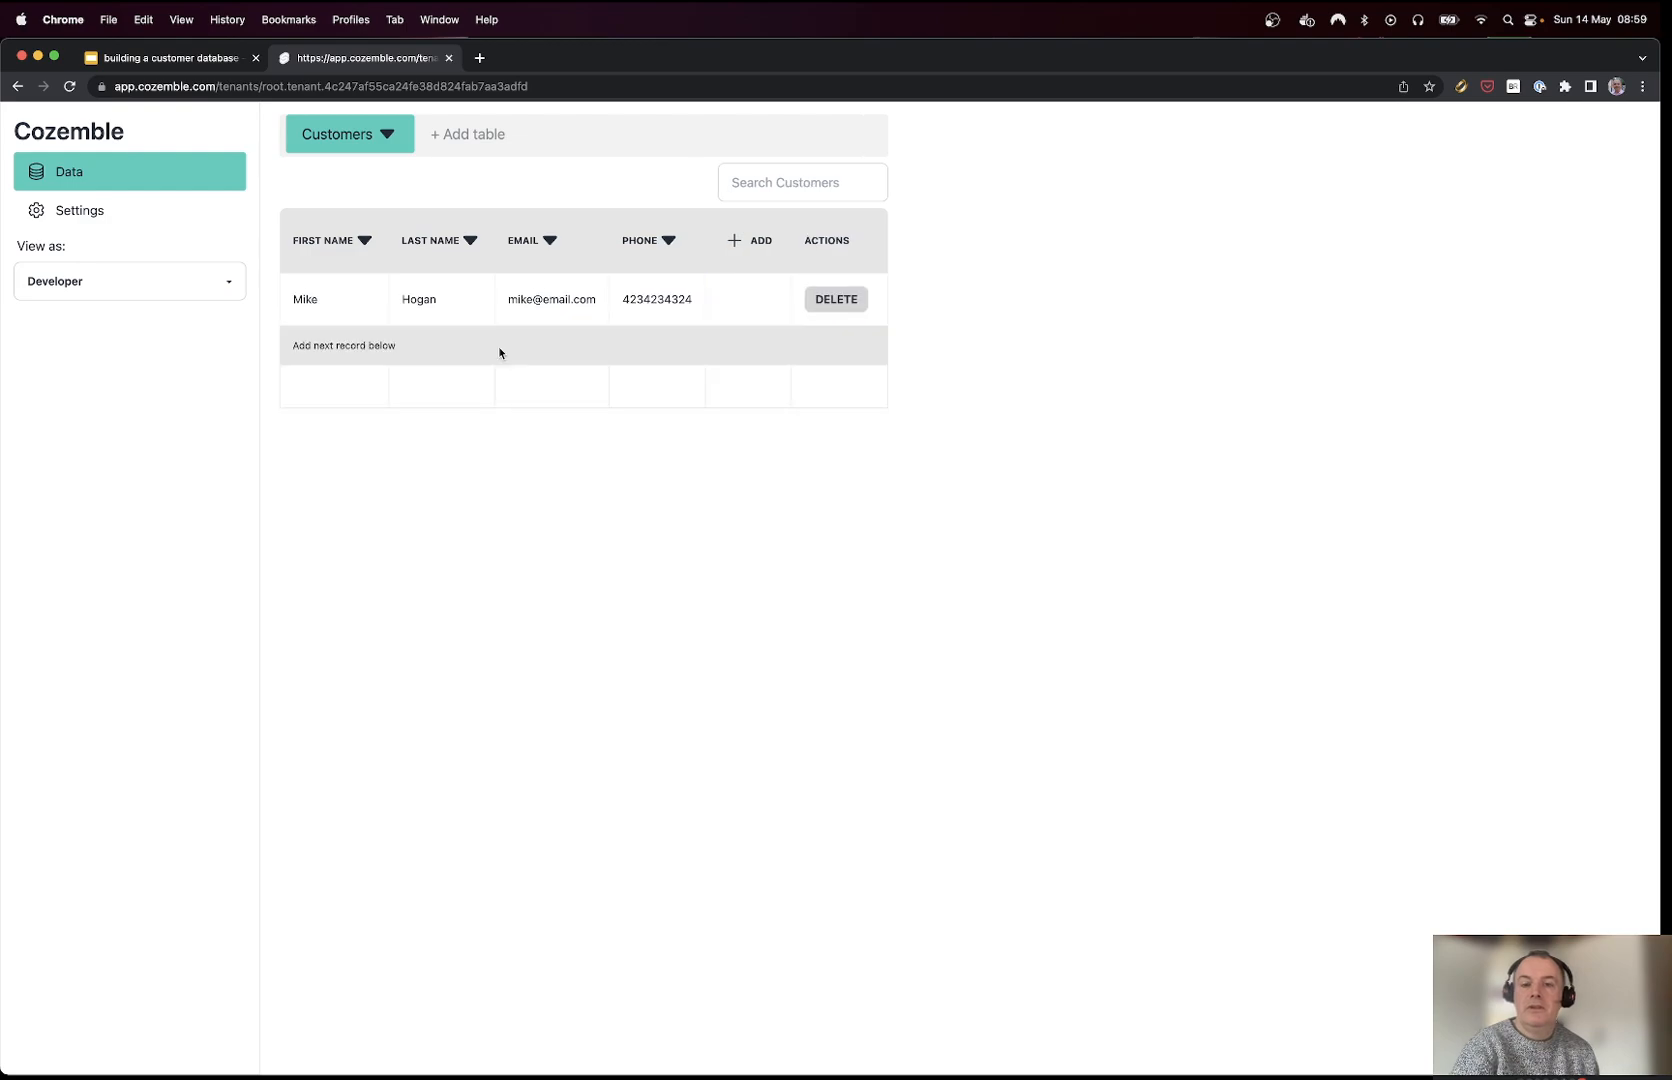
{"action": "left_click", "coordinate": [468, 144]}
Step: Name the new table Bike Checks and make its first field Customer, linked to Customers
{"action": "type", "text": "Bike Checks"}
{"action": "key", "text": "Return"}
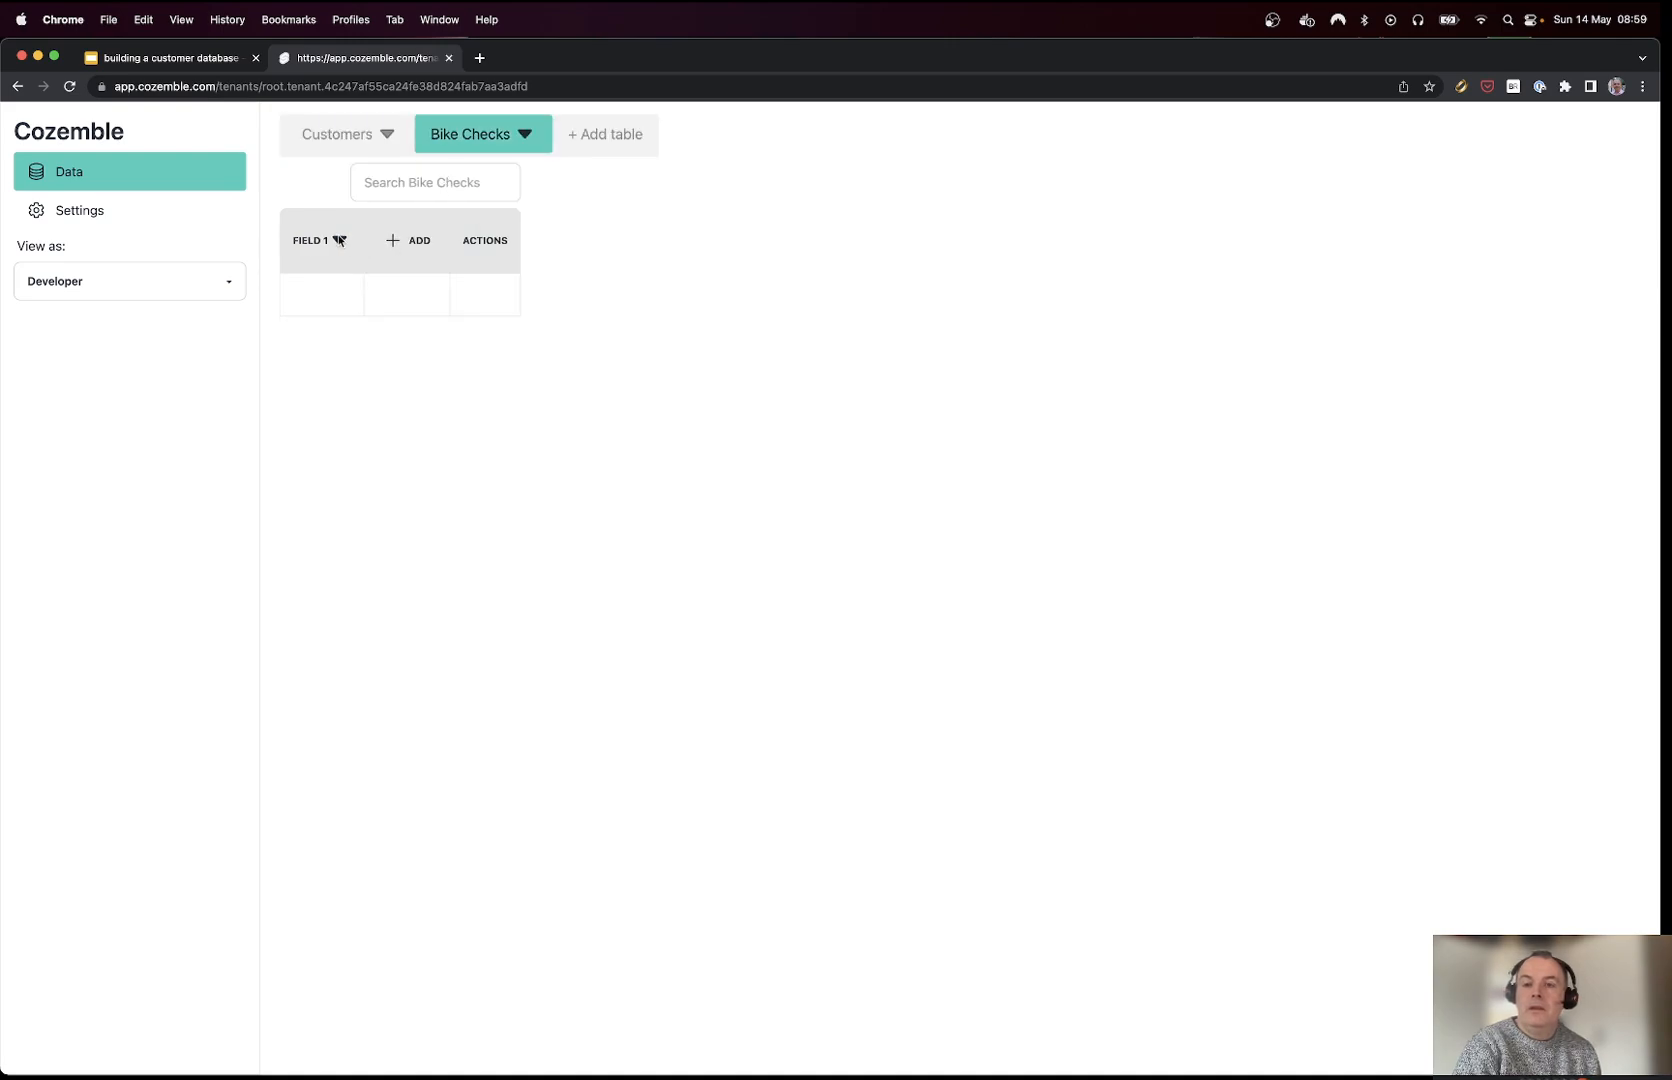
{"action": "left_click", "coordinate": [339, 240]}
{"action": "key", "text": "super+a"}
{"action": "type", "text": "Customer"}
{"action": "left_click", "coordinate": [354, 448]}
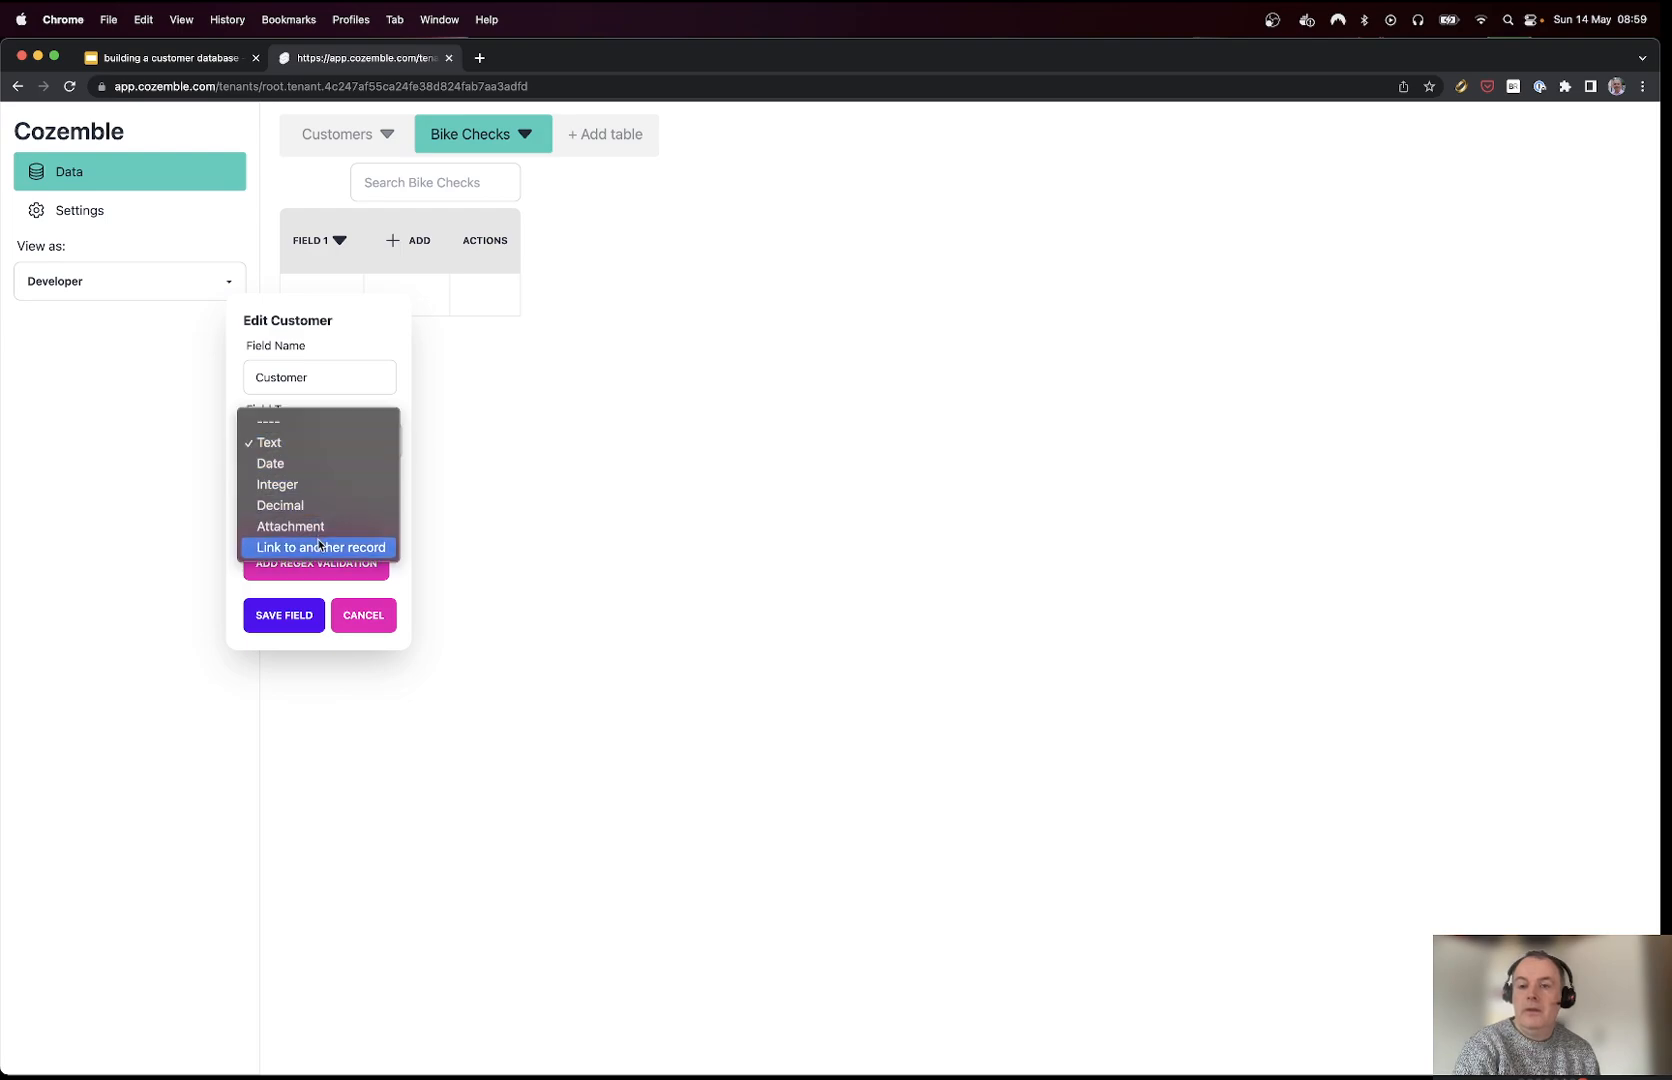
{"action": "left_click", "coordinate": [318, 547]}
{"action": "left_click", "coordinate": [307, 503]}
{"action": "left_click", "coordinate": [307, 523]}
{"action": "left_click", "coordinate": [288, 553]}
Step: Add a required Date field of type date
{"action": "left_click", "coordinate": [479, 247]}
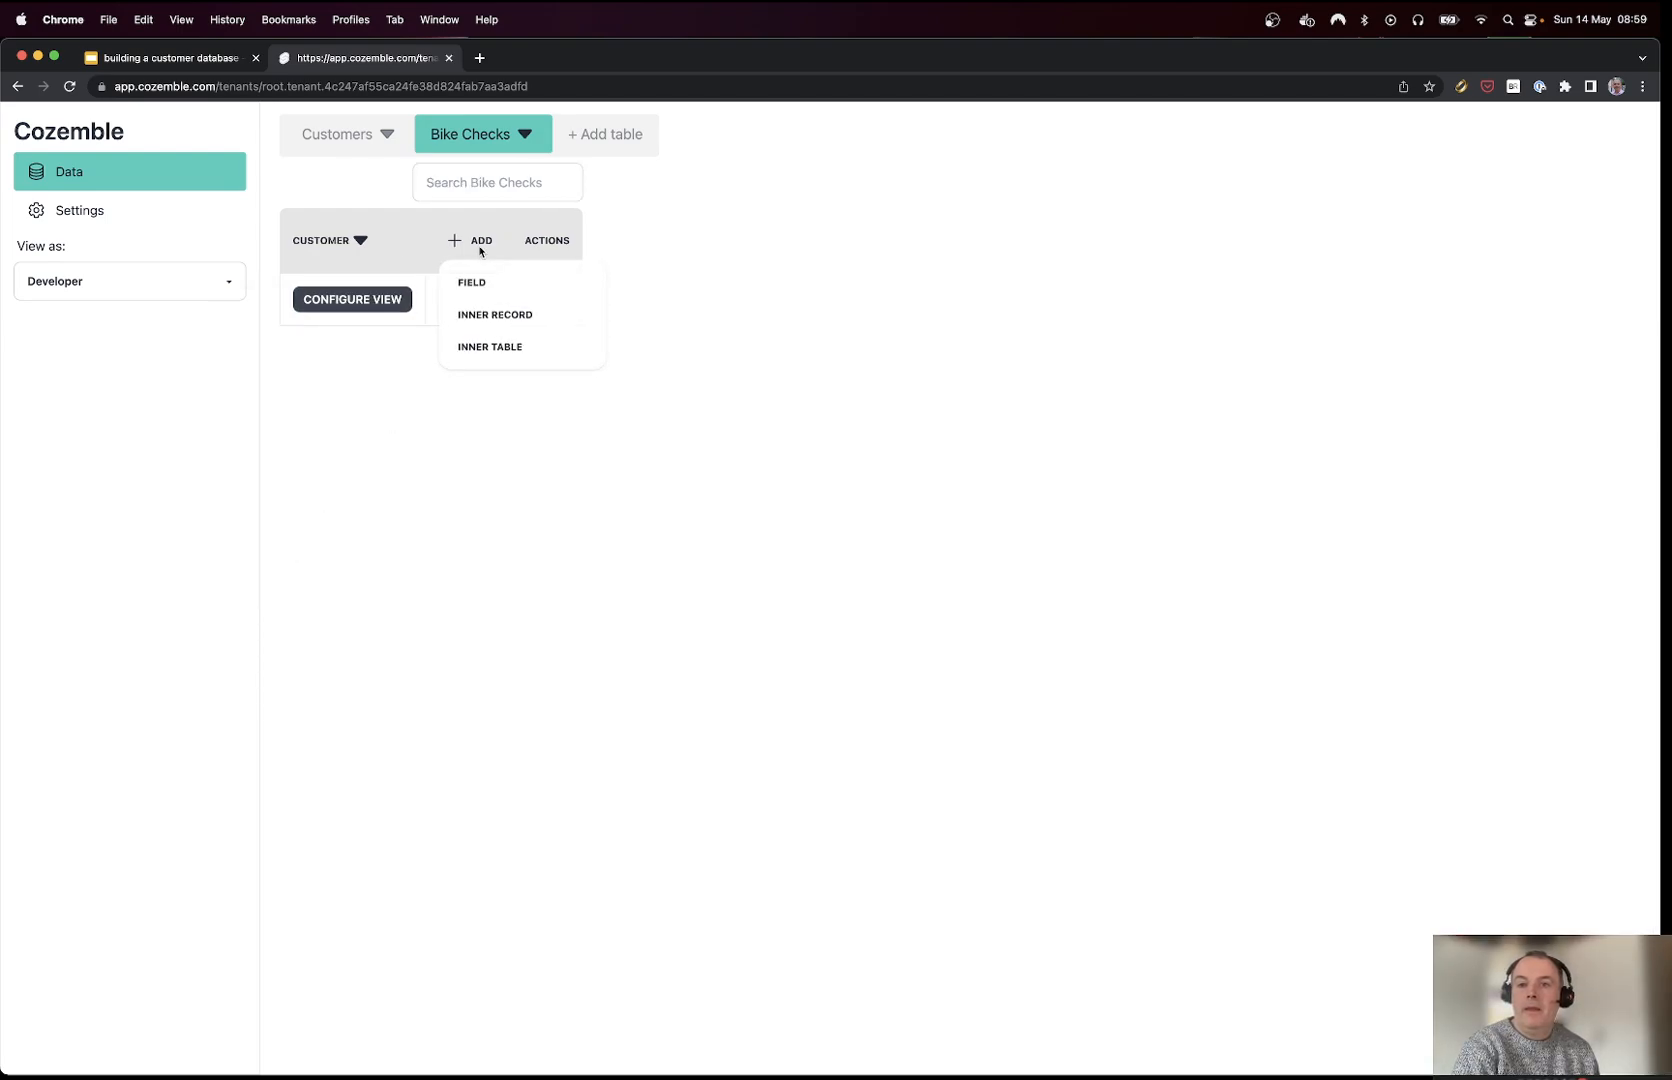
{"action": "left_click", "coordinate": [485, 280]}
{"action": "type", "text": "Date"}
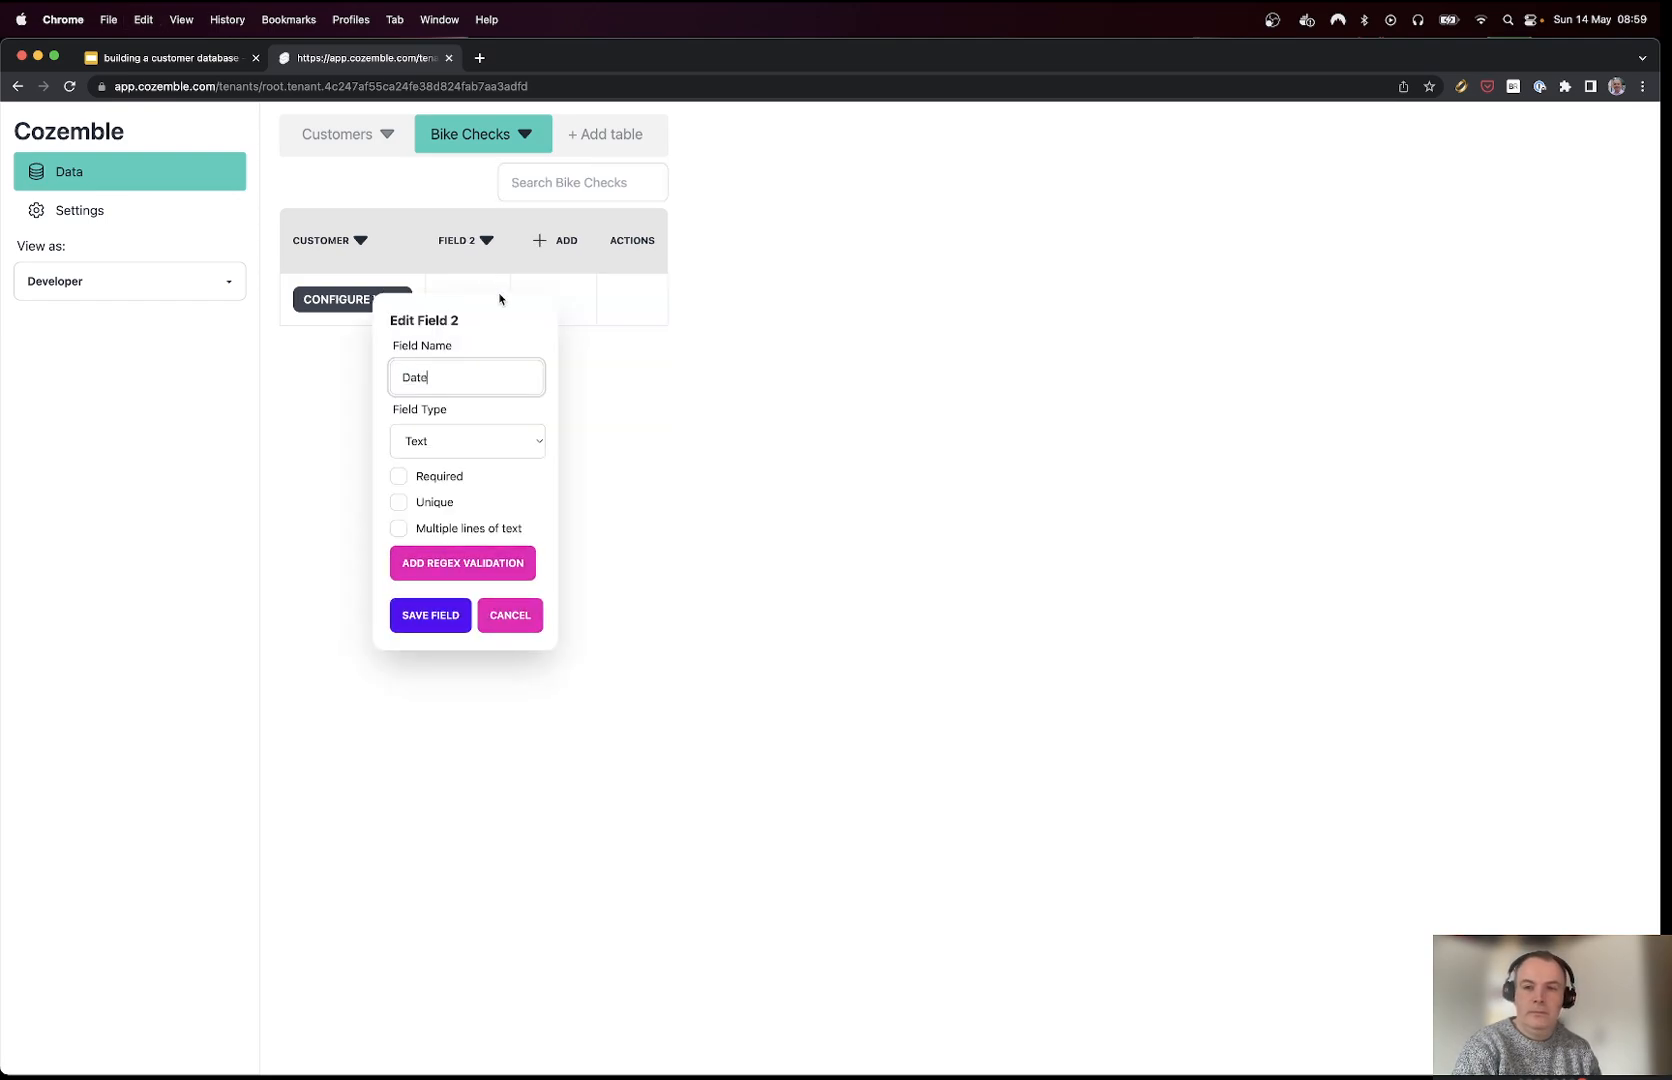
{"action": "left_click", "coordinate": [460, 441]}
{"action": "left_click", "coordinate": [420, 463]}
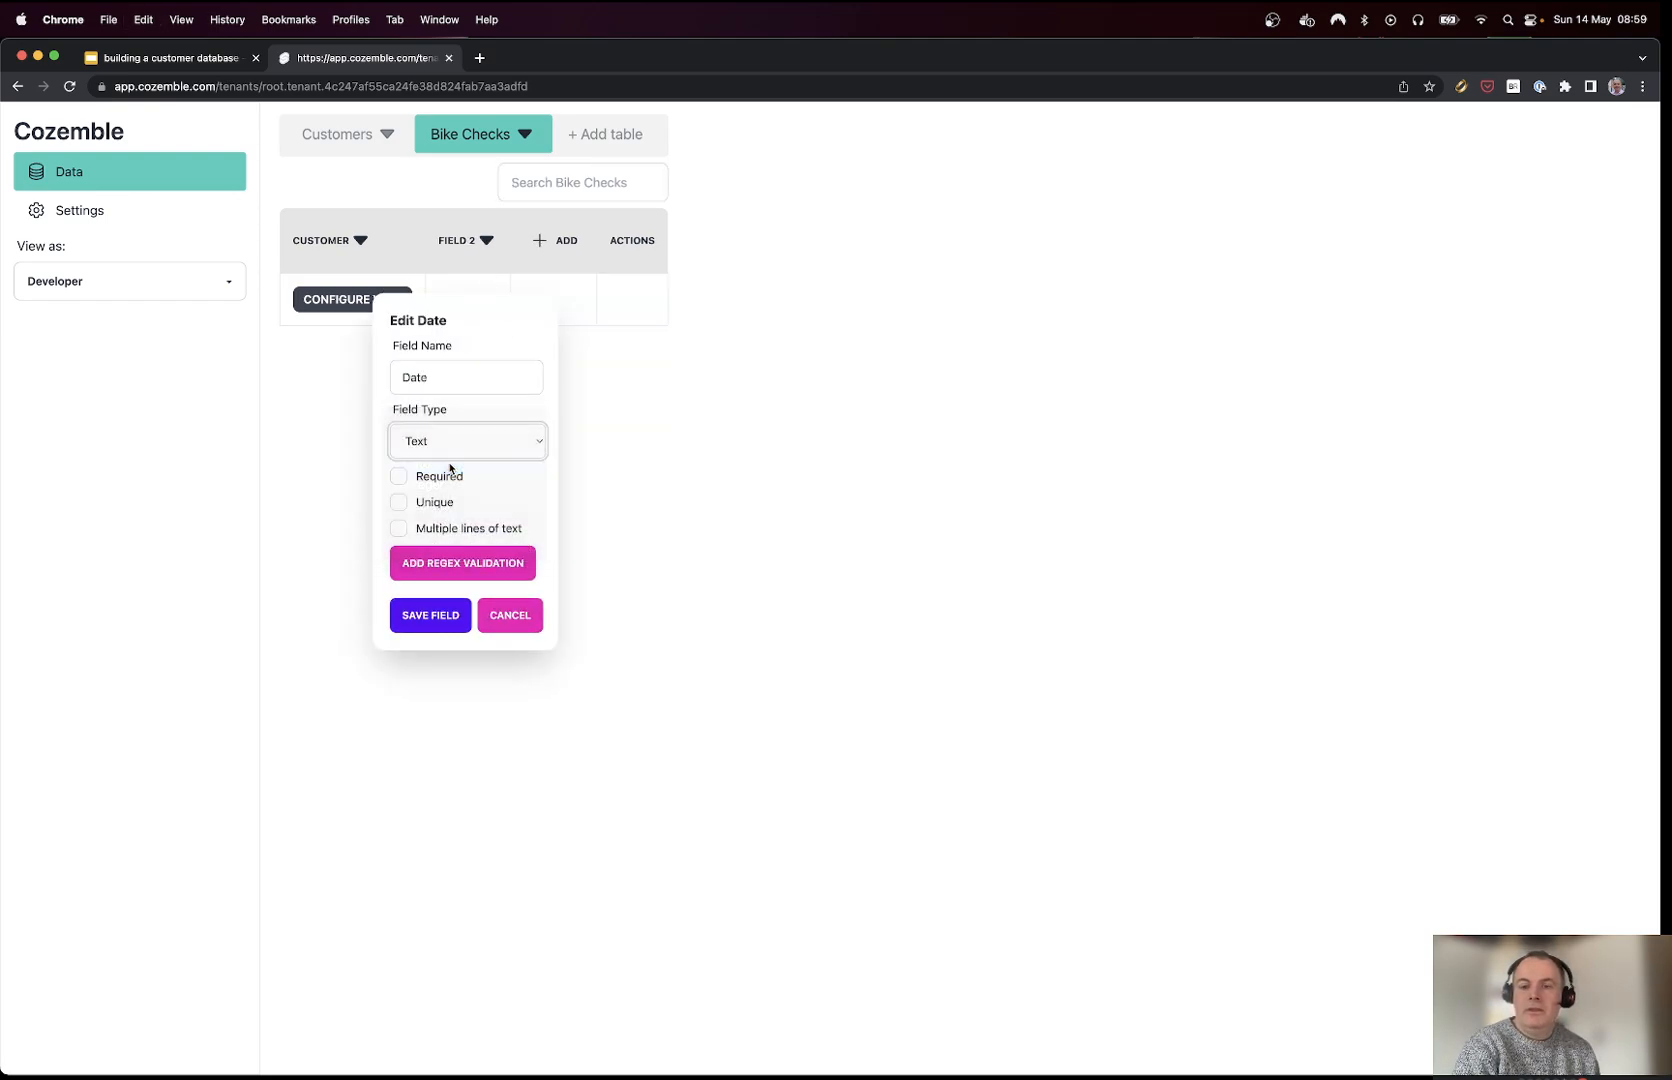
{"action": "left_click", "coordinate": [400, 471]}
{"action": "left_click", "coordinate": [424, 513]}
Step: Add a Notes field that allows multiple lines of text
{"action": "left_click", "coordinate": [545, 255]}
{"action": "left_click", "coordinate": [547, 280]}
{"action": "key", "text": "super+a"}
{"action": "type", "text": "N"}
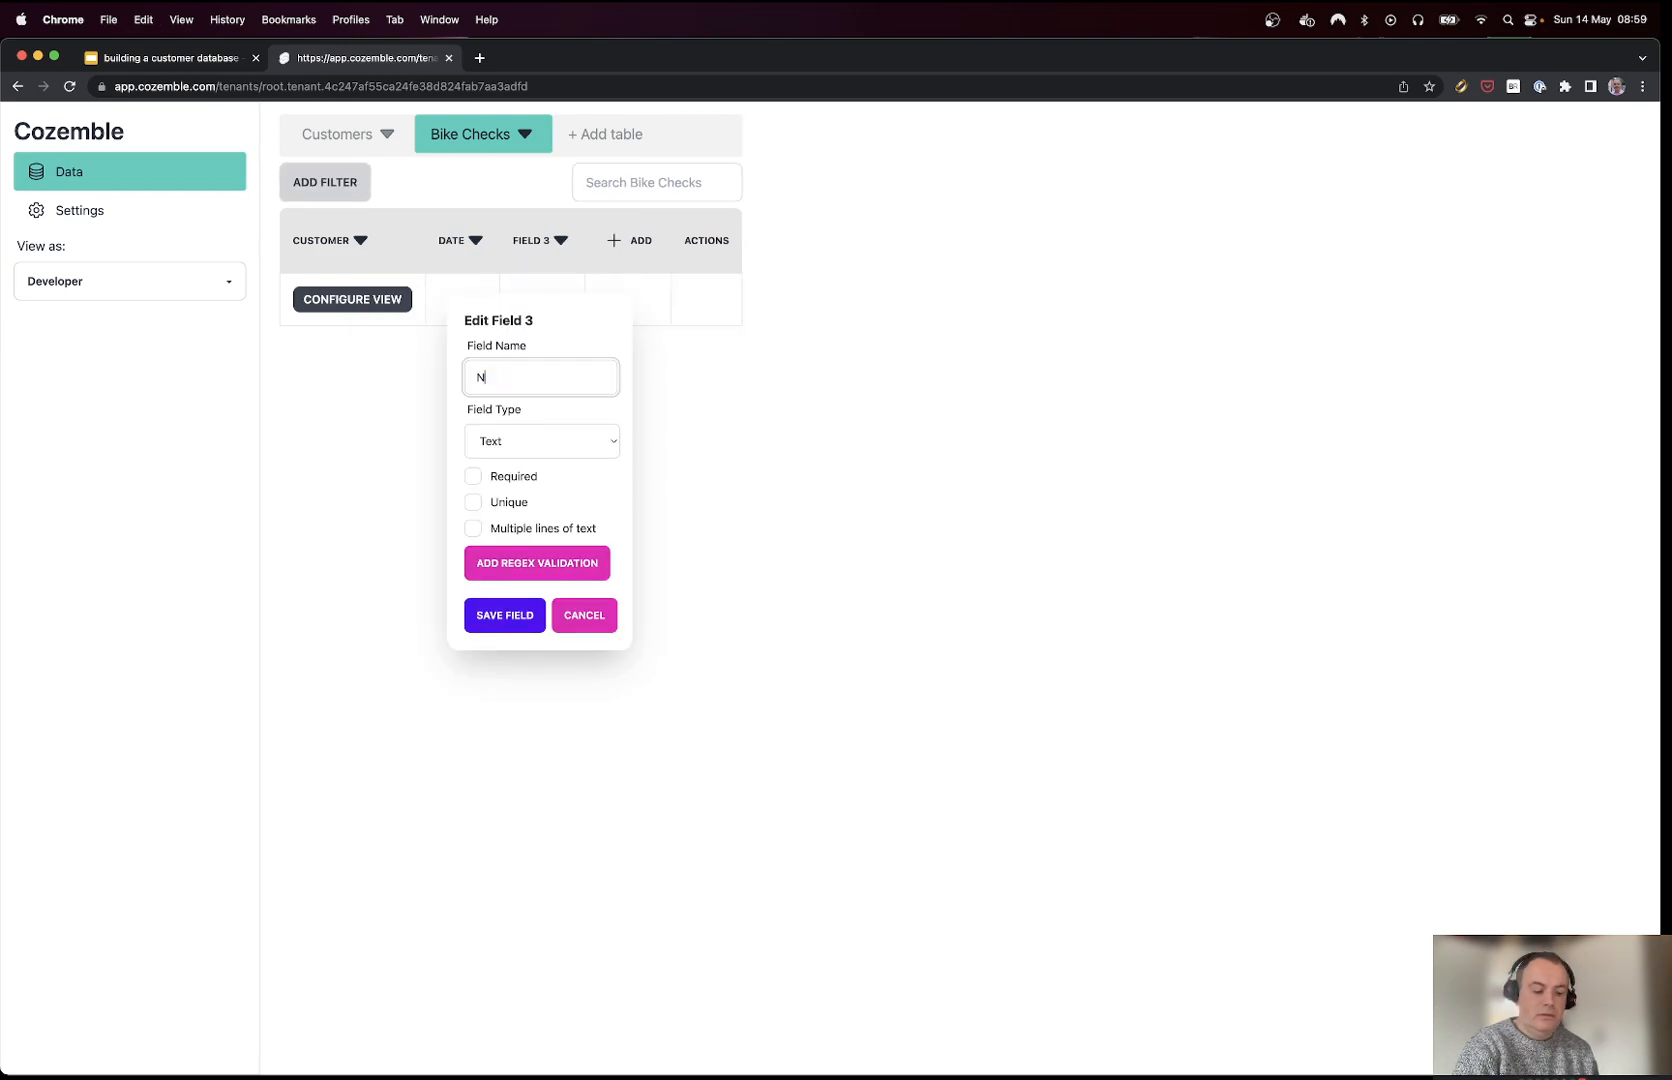
{"action": "left_click", "coordinate": [489, 531]}
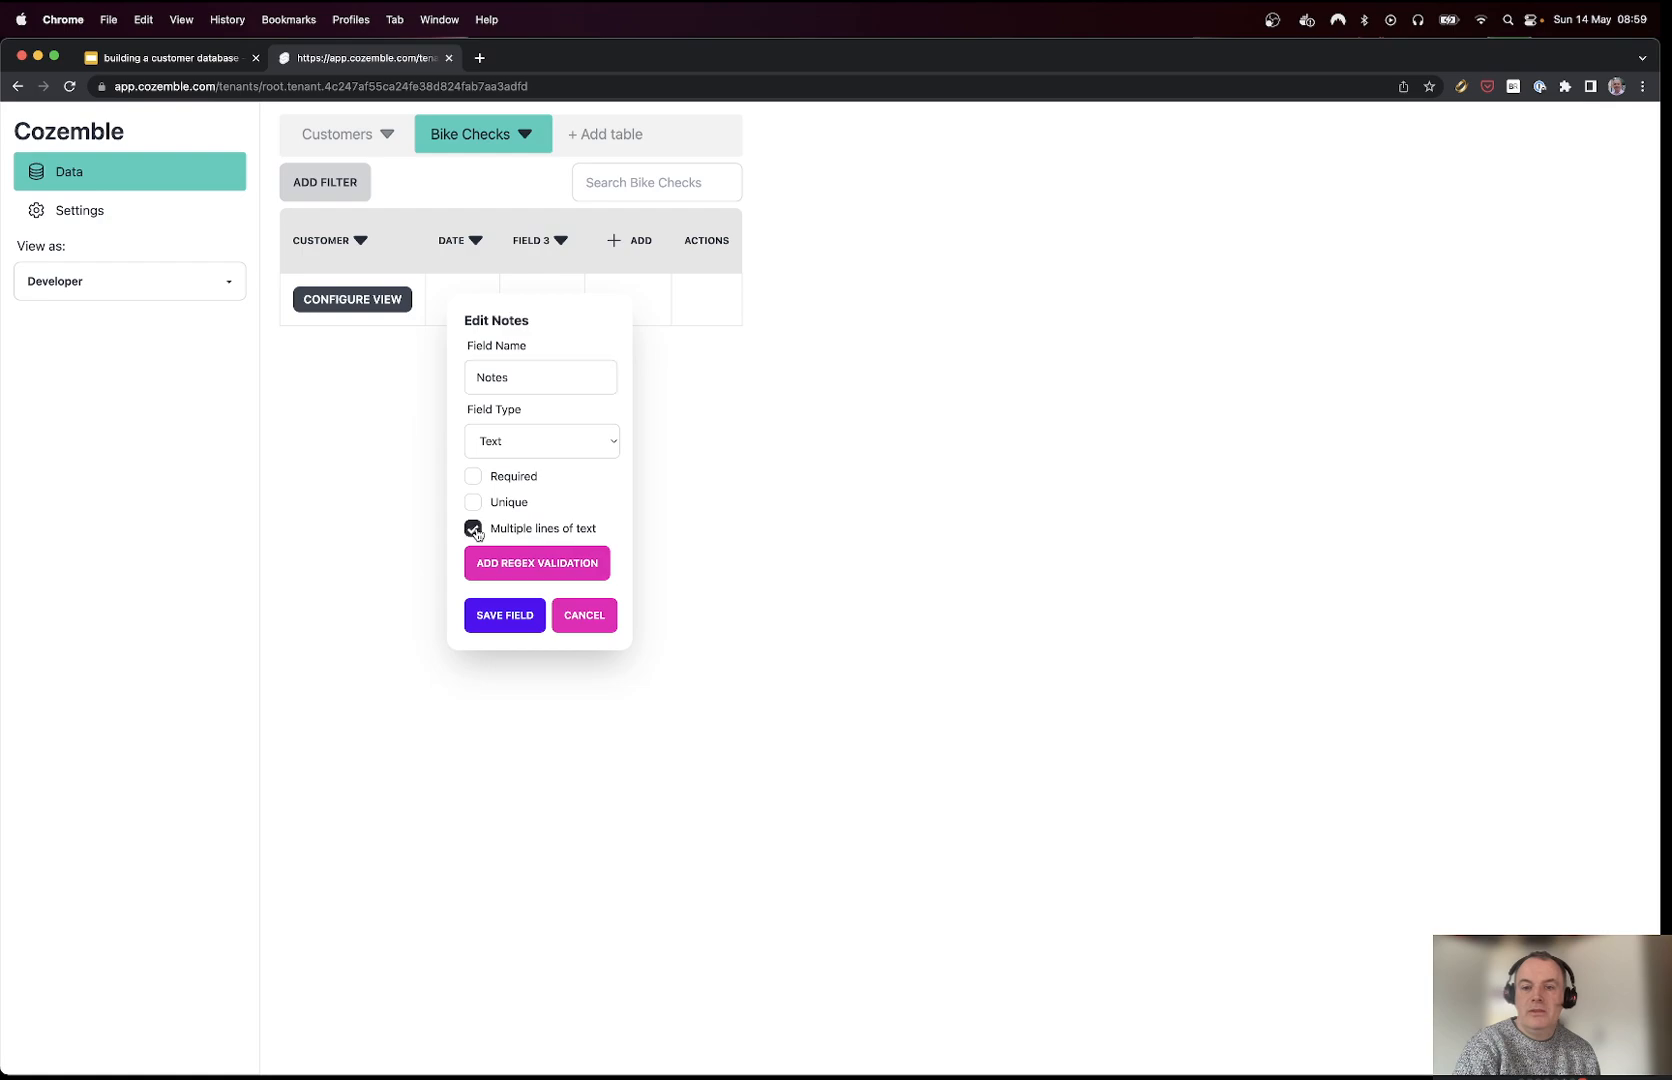
{"action": "left_click", "coordinate": [505, 616]}
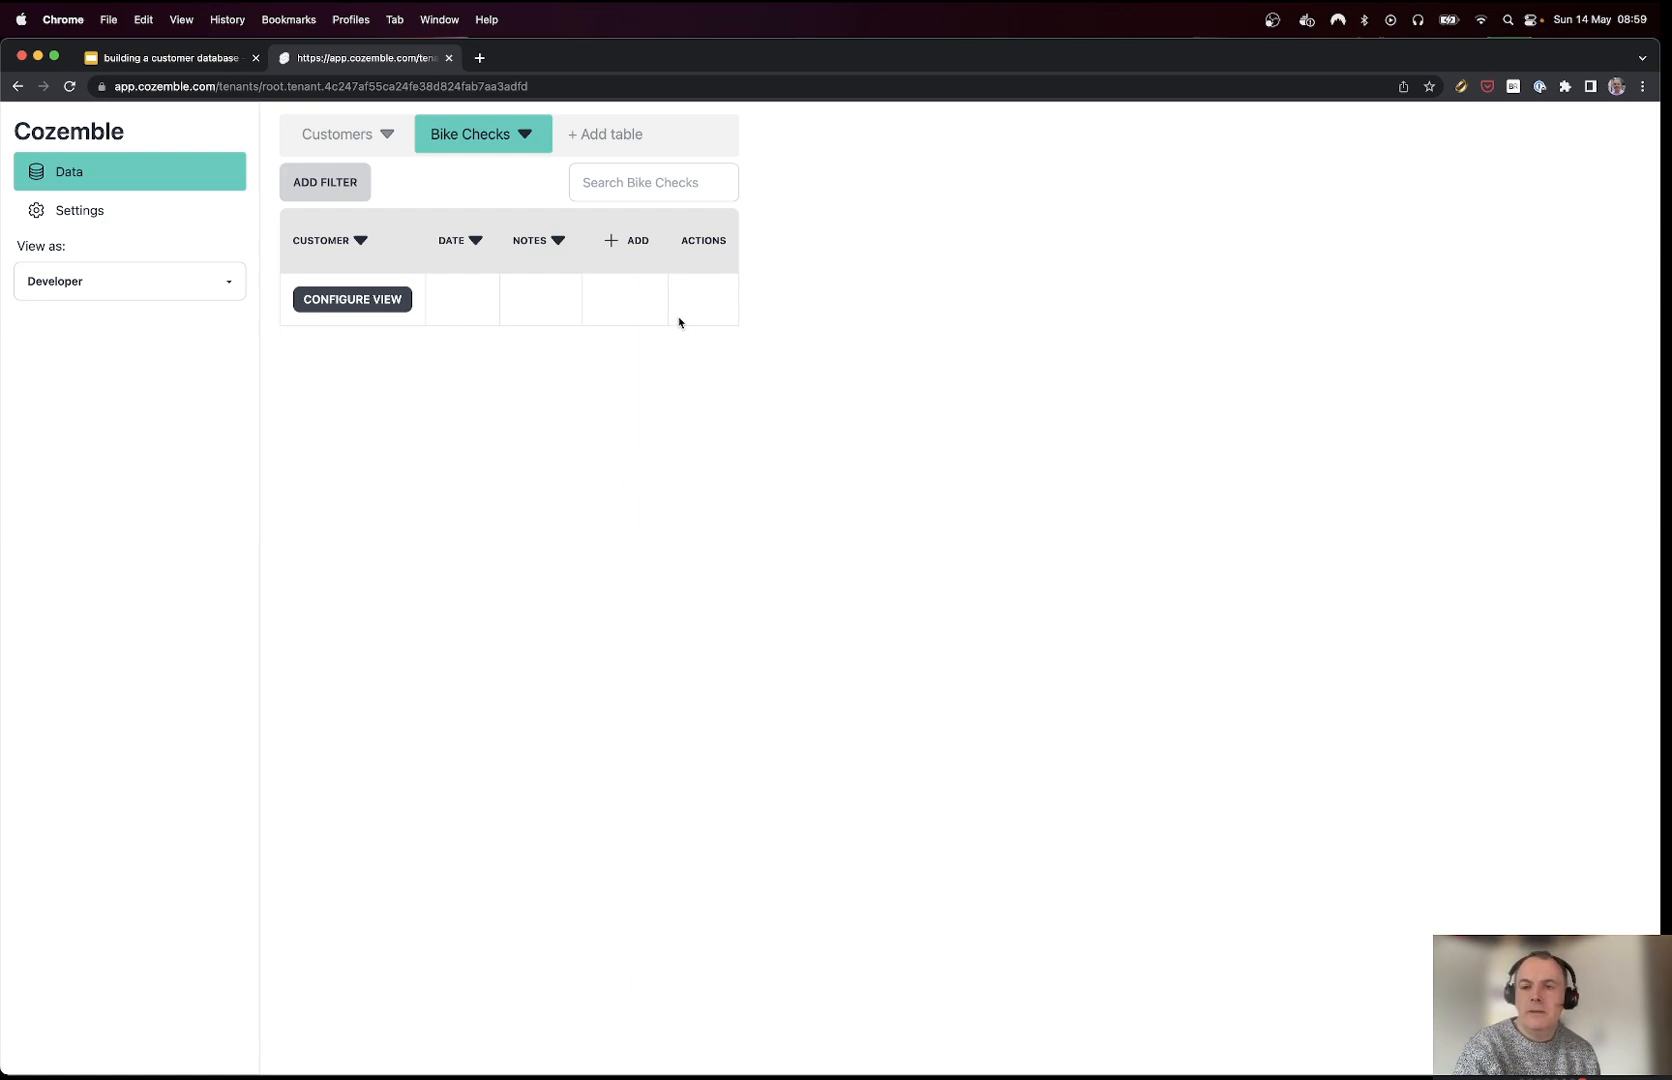
Step: Add an inner Bike record to Bike Checks with a required Make field
{"action": "left_click", "coordinate": [638, 244]}
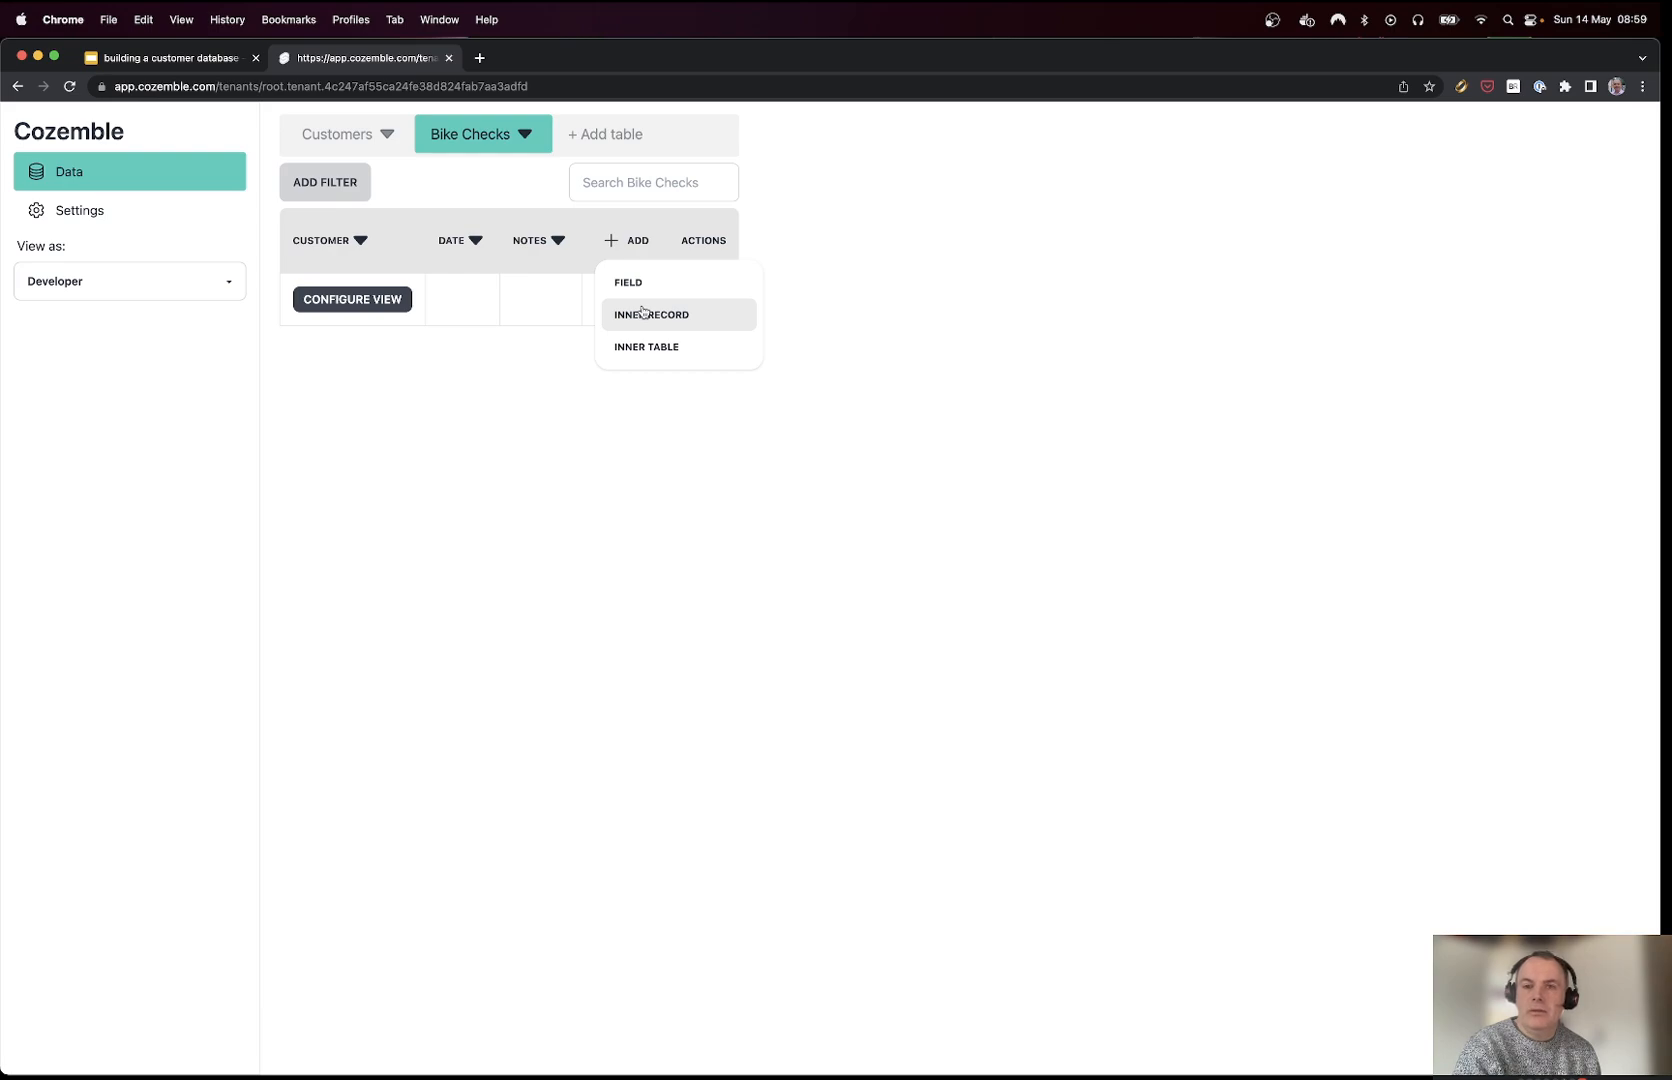
{"action": "left_click", "coordinate": [645, 313]}
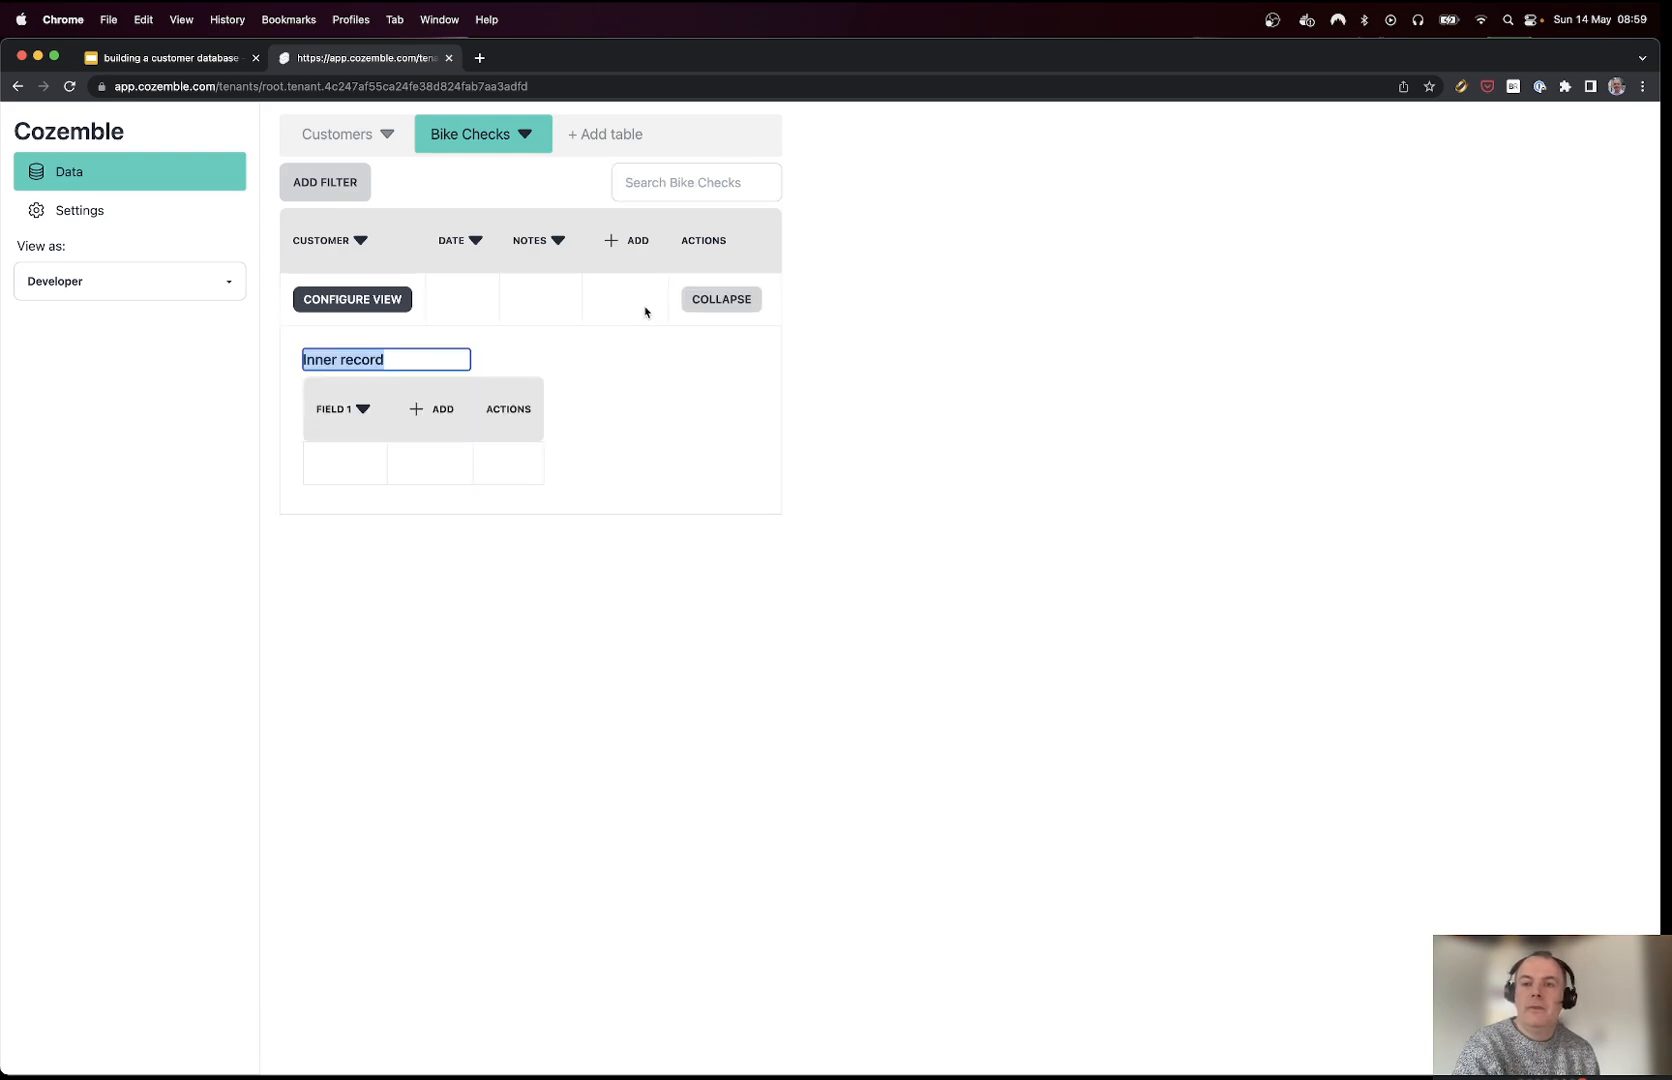
{"action": "type", "text": "Bike"}
{"action": "key", "text": "Return"}
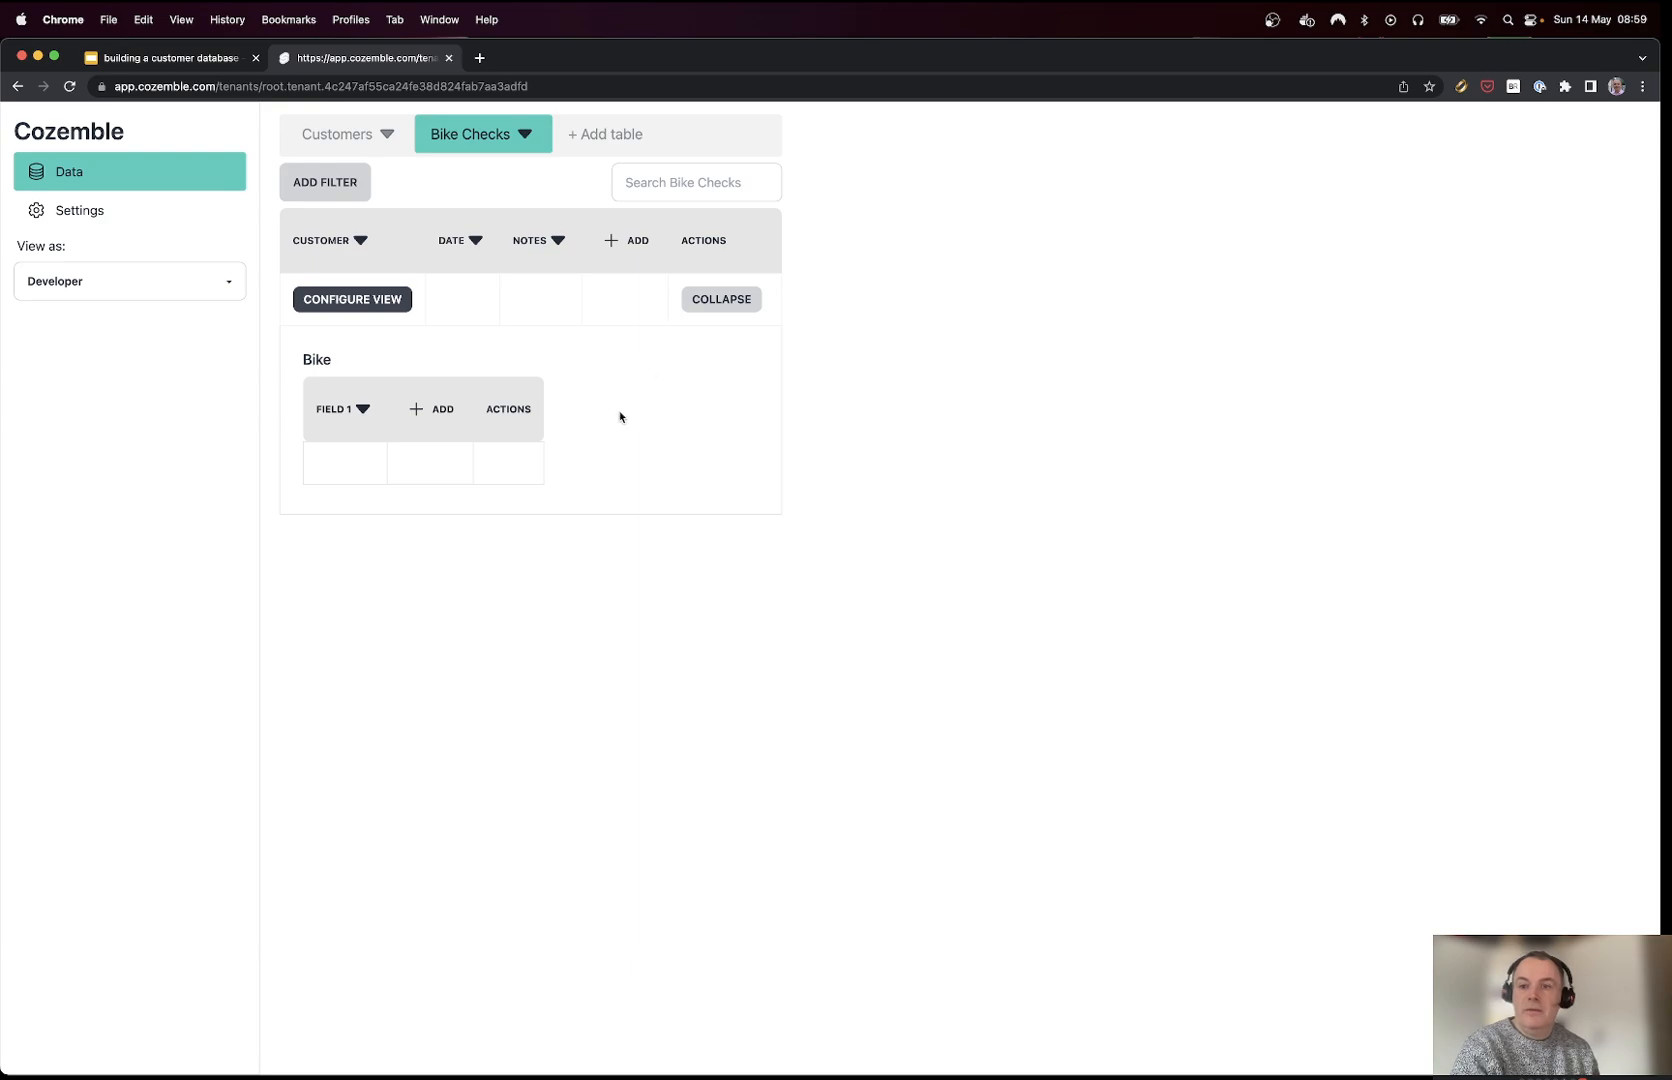
{"action": "left_click", "coordinate": [365, 408]}
{"action": "type", "text": "Make"}
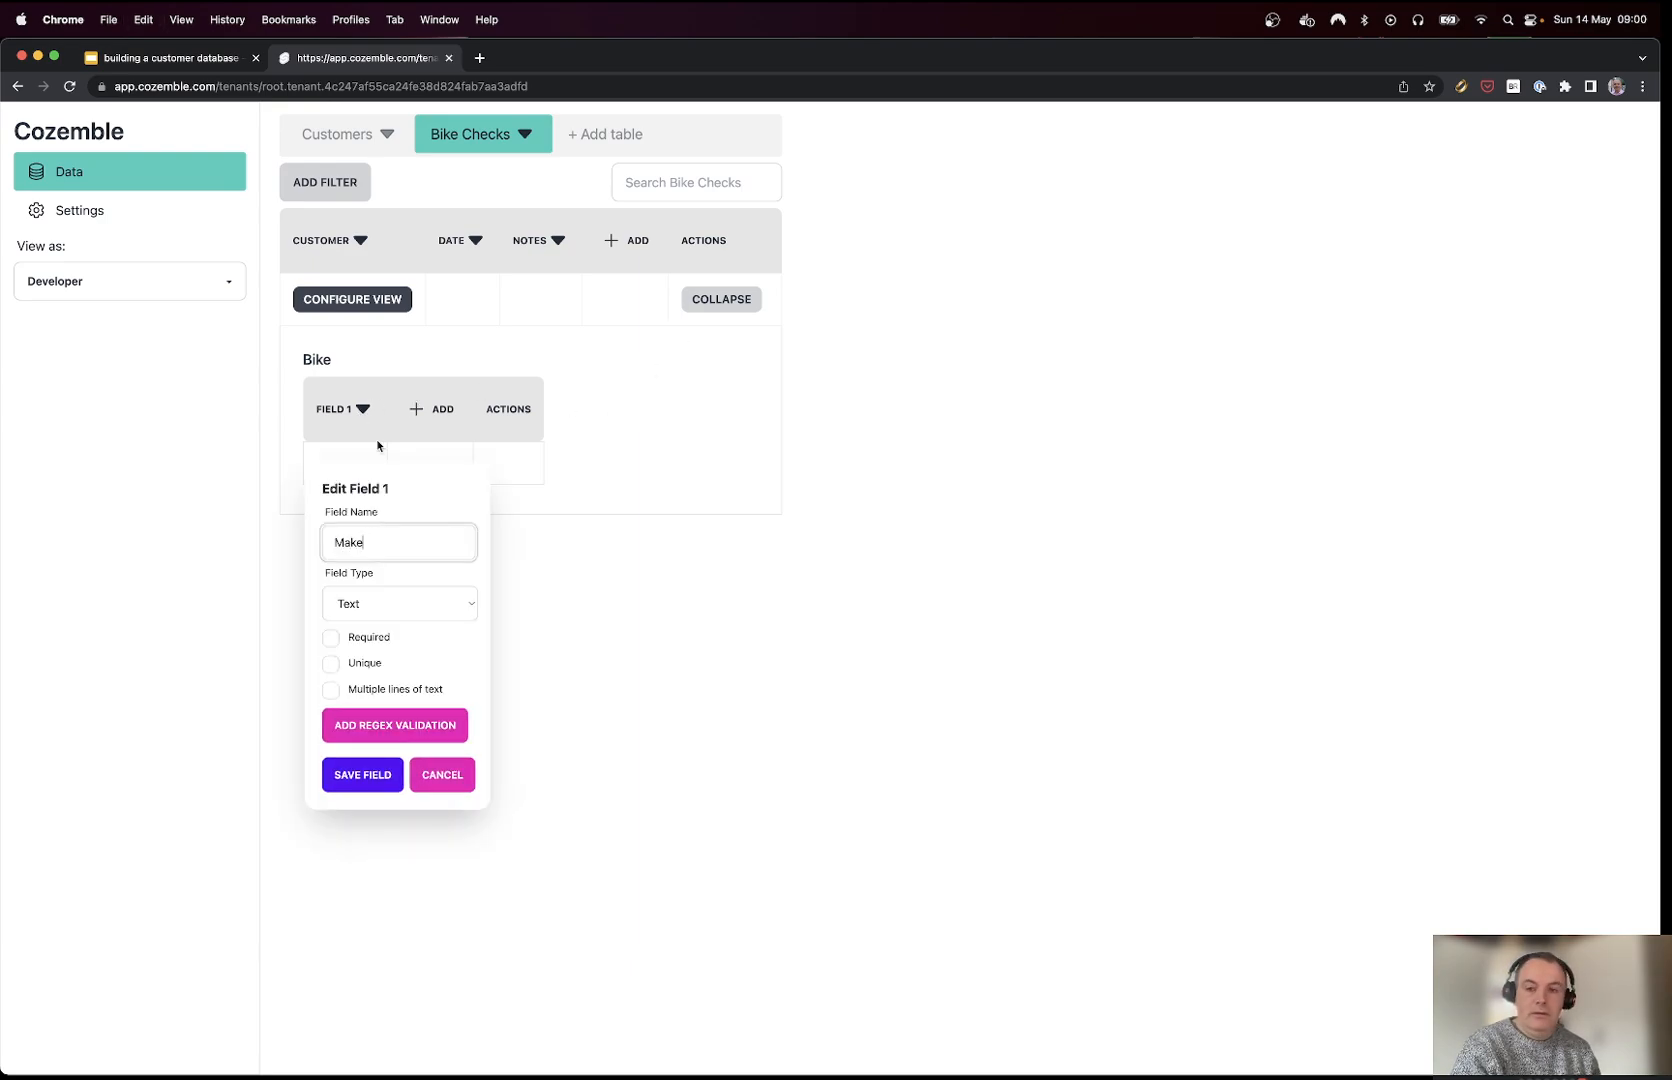
{"action": "left_click", "coordinate": [330, 637]}
{"action": "left_click", "coordinate": [358, 777]}
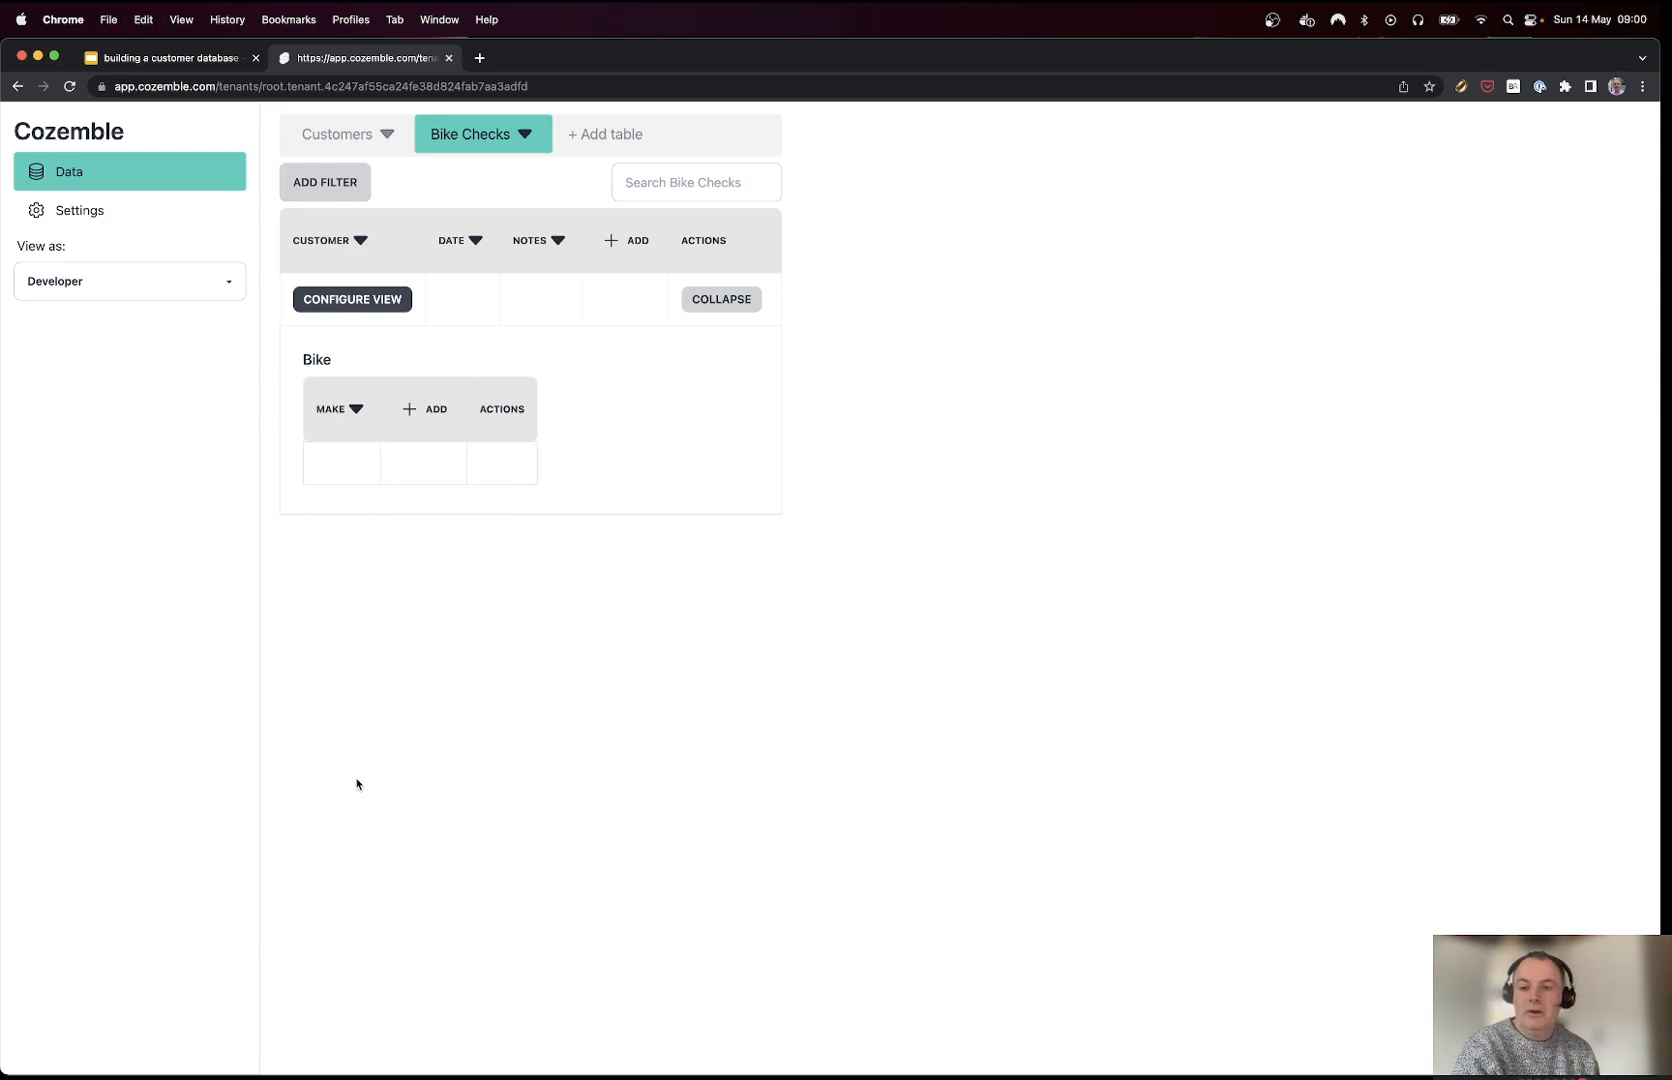
Step: Add a required Model field to the Bike record
{"action": "left_click", "coordinate": [411, 409]}
{"action": "left_click", "coordinate": [414, 453]}
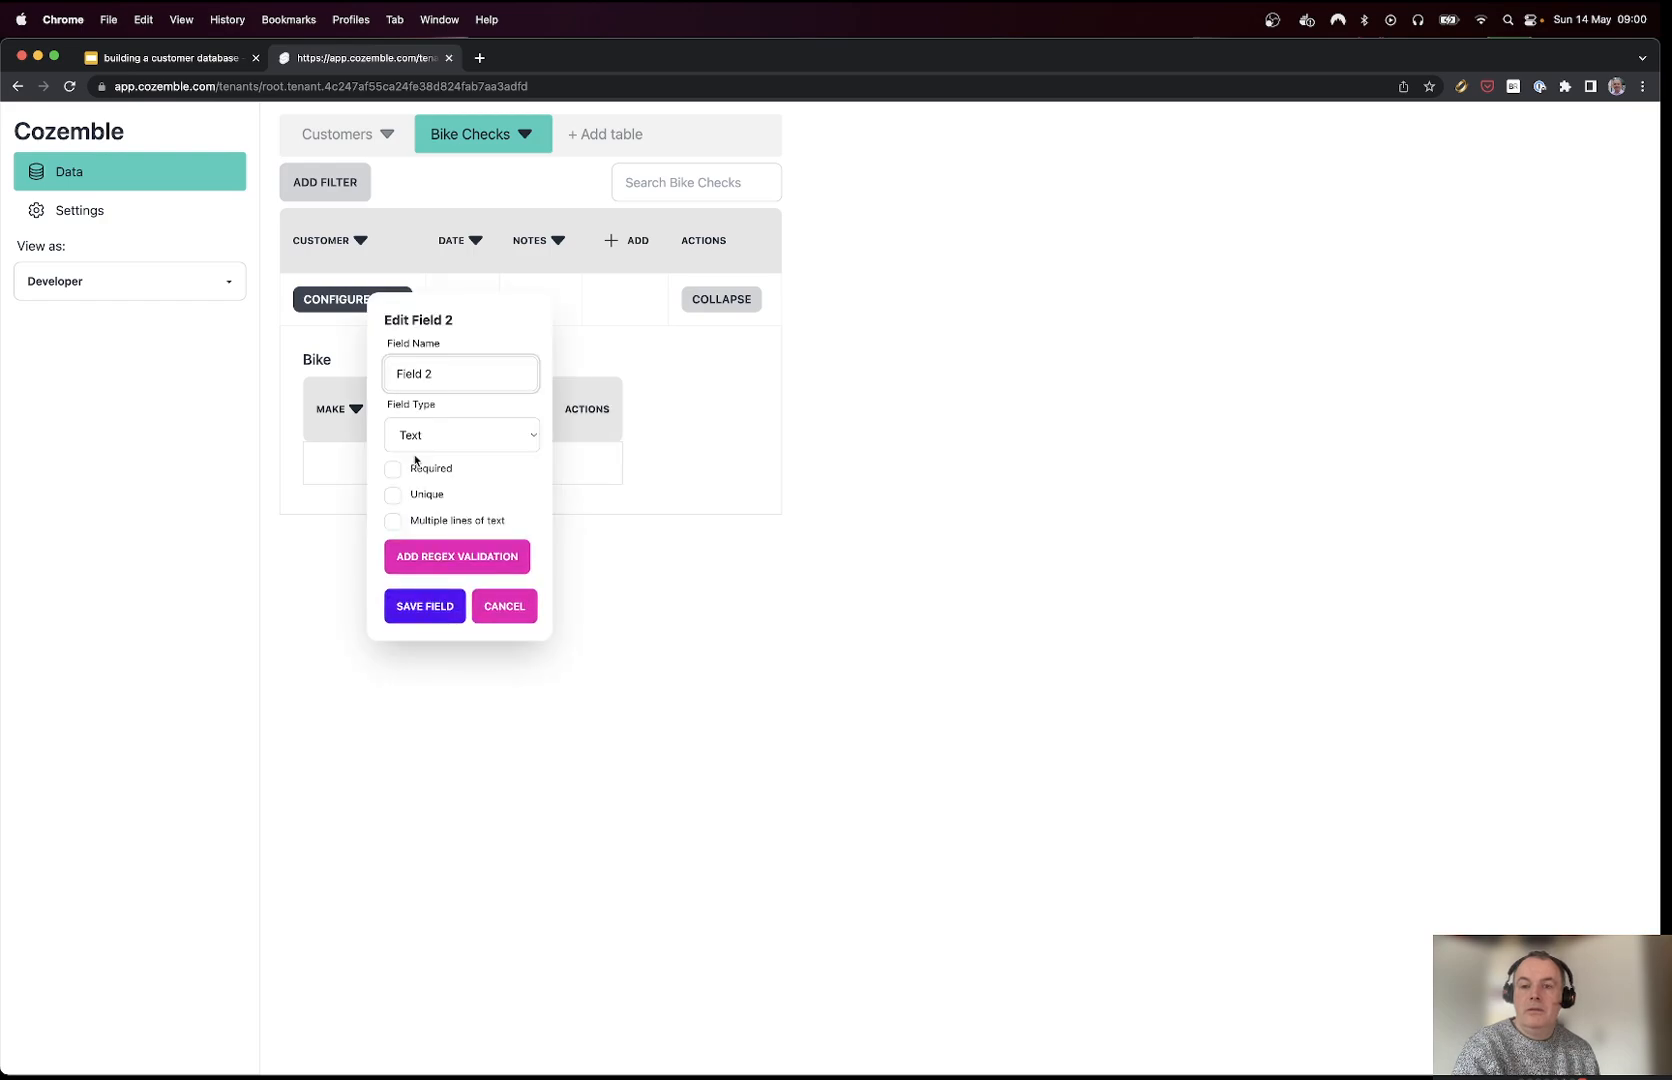
{"action": "type", "text": "Model"}
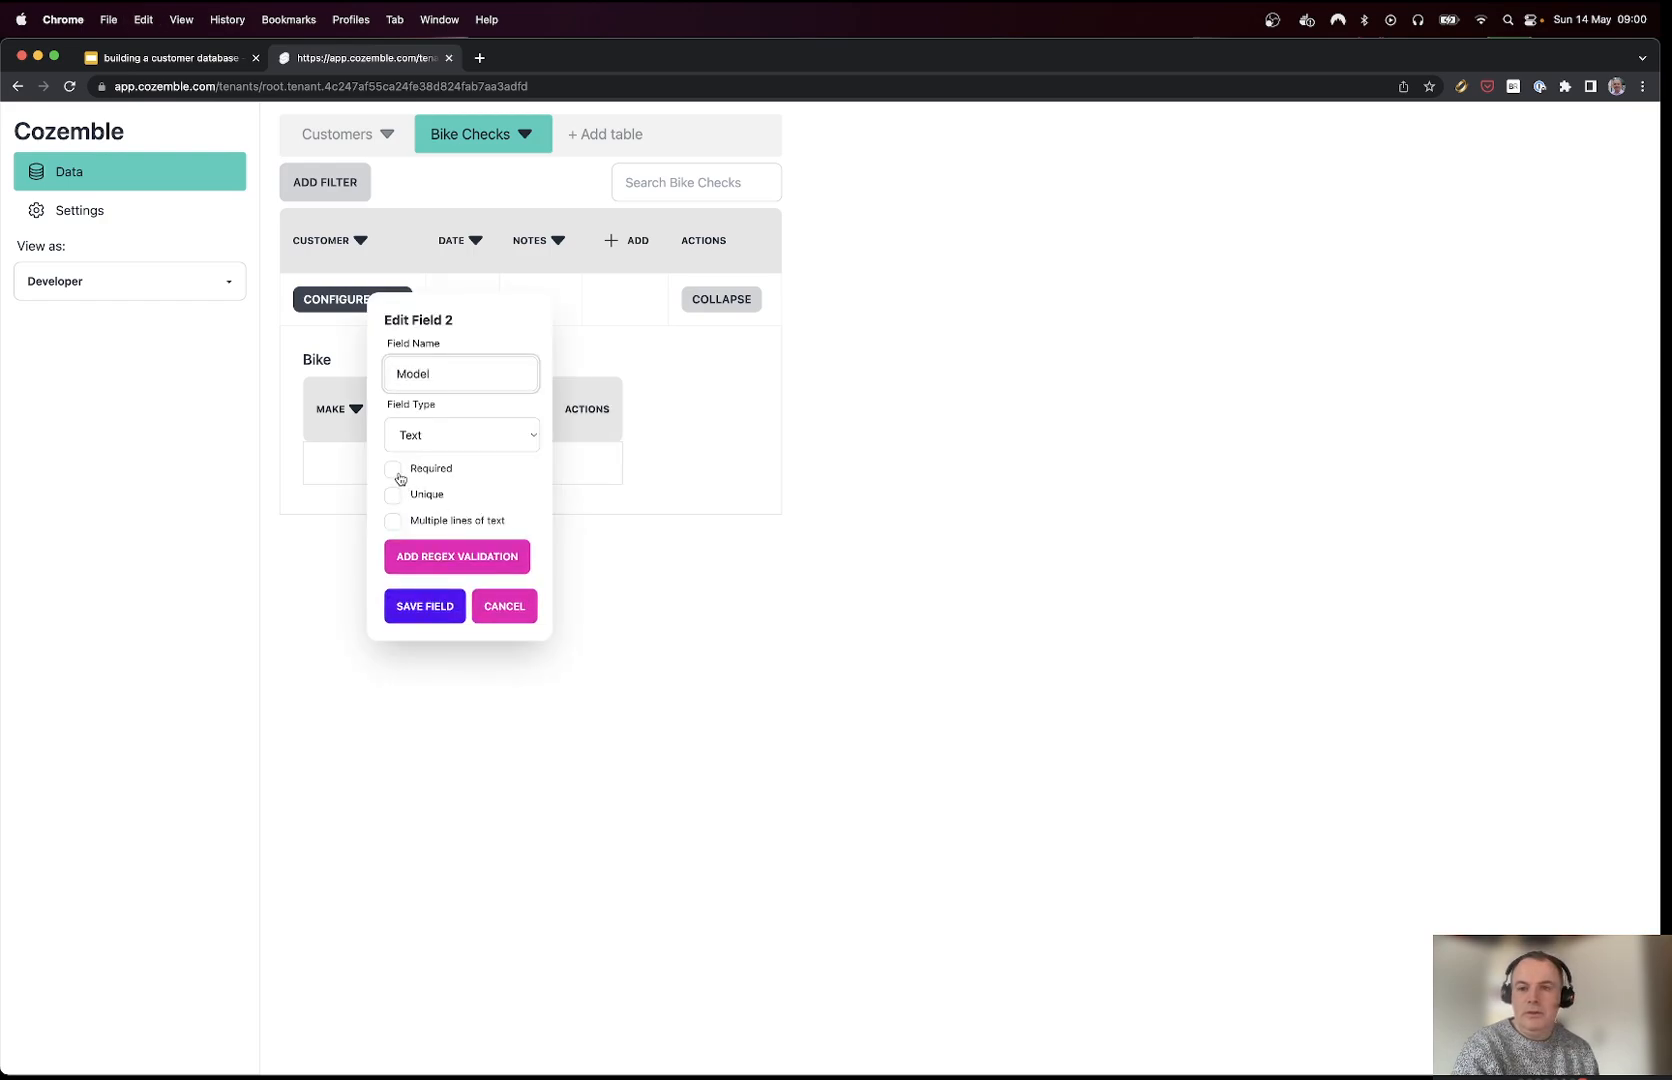
{"action": "left_click", "coordinate": [393, 469]}
{"action": "left_click", "coordinate": [425, 606]}
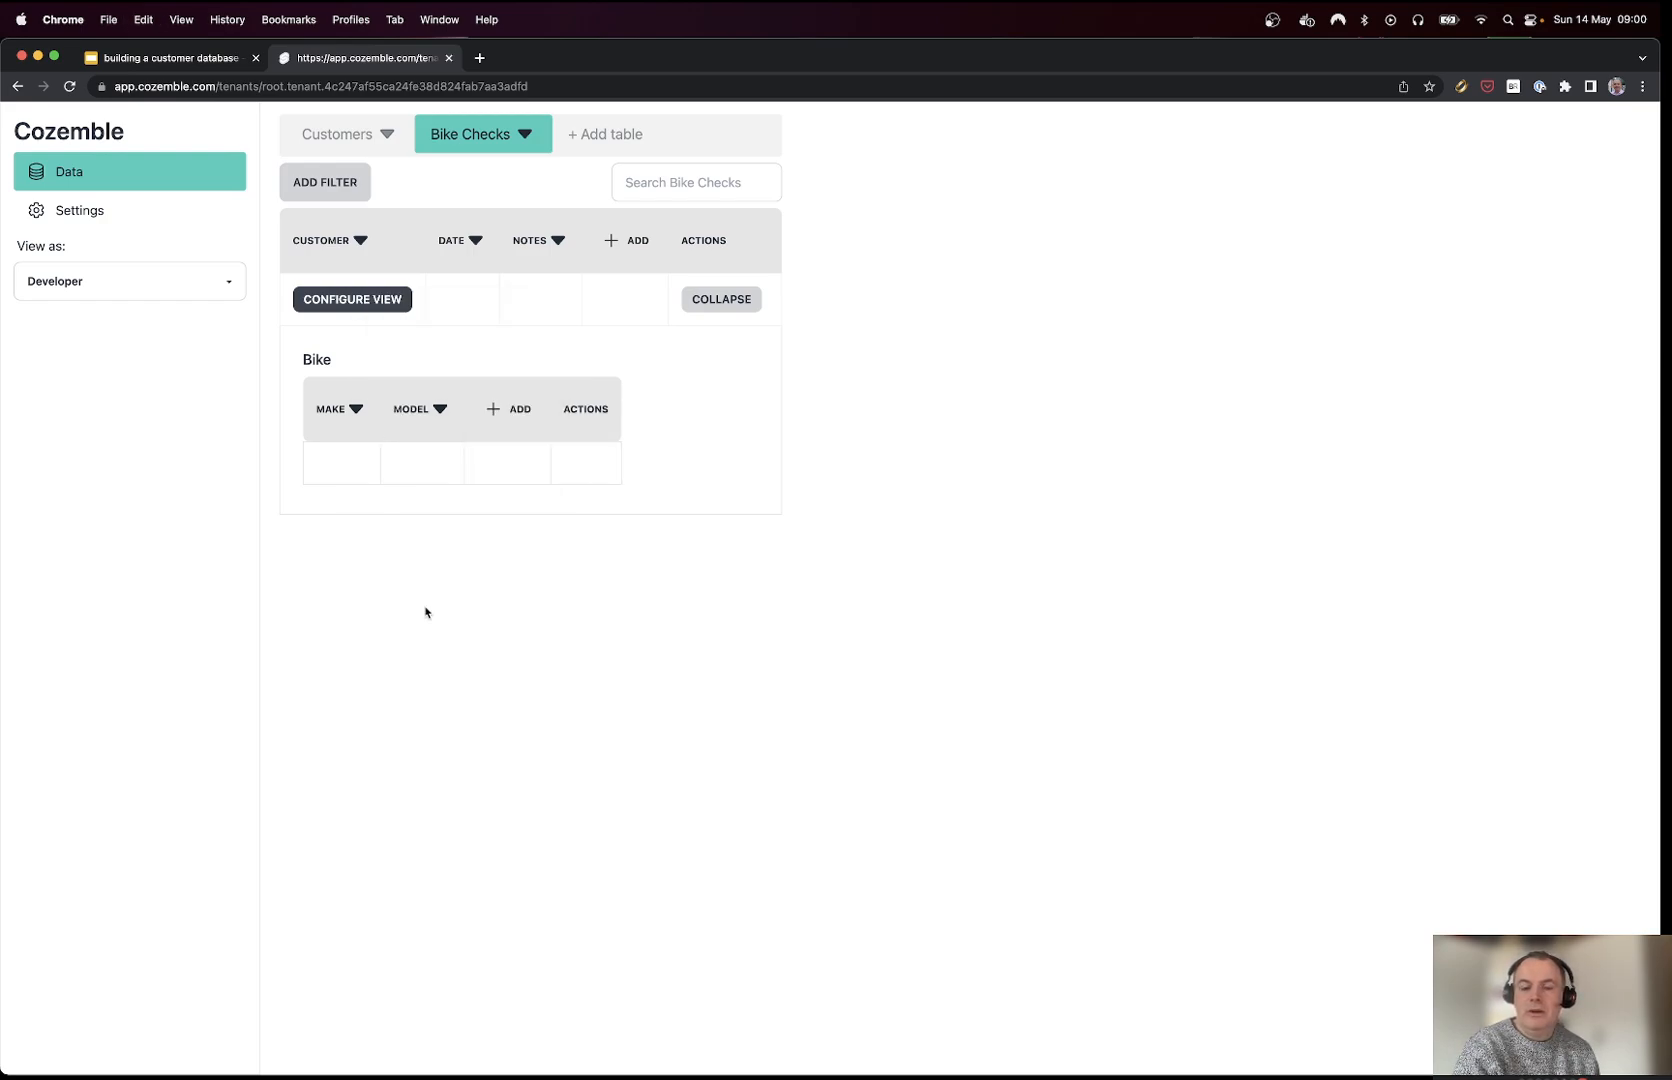
Step: Add a Pictures field to Bike with the Attachment field type
{"action": "left_click", "coordinate": [507, 411]}
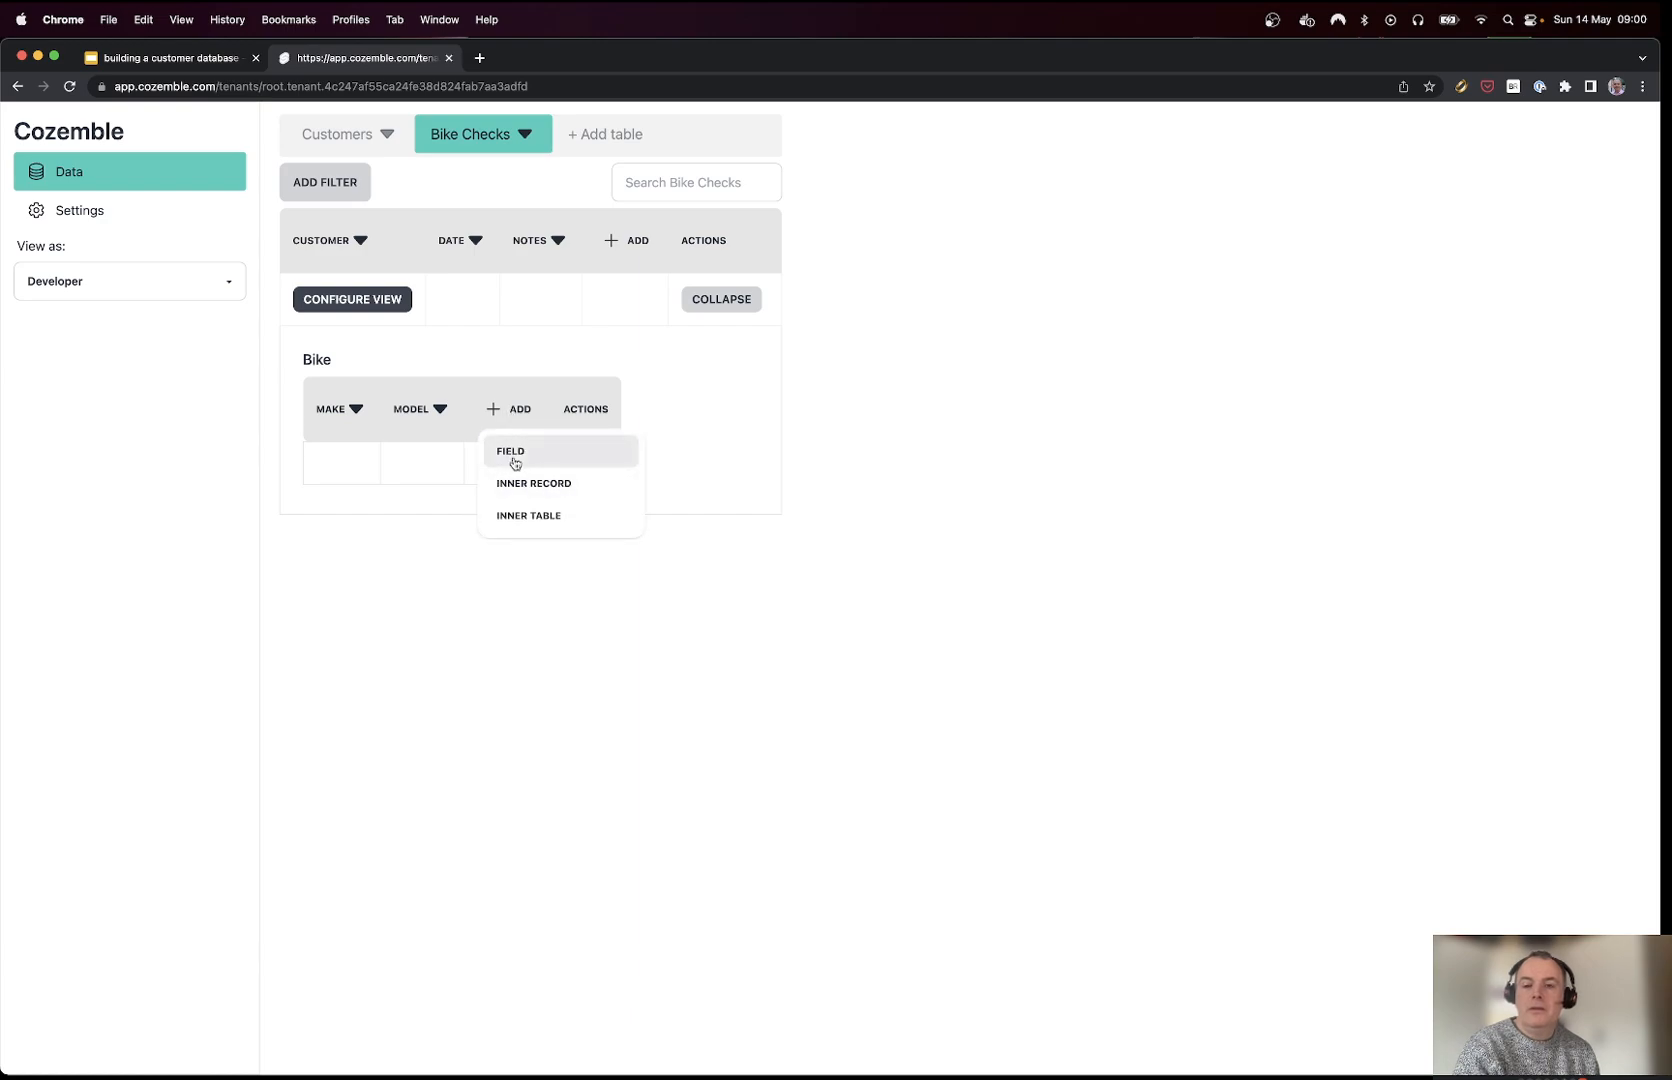
{"action": "left_click", "coordinate": [512, 453]}
{"action": "key", "text": "super+a"}
{"action": "type", "text": "Pictures"}
{"action": "left_click", "coordinate": [507, 436]}
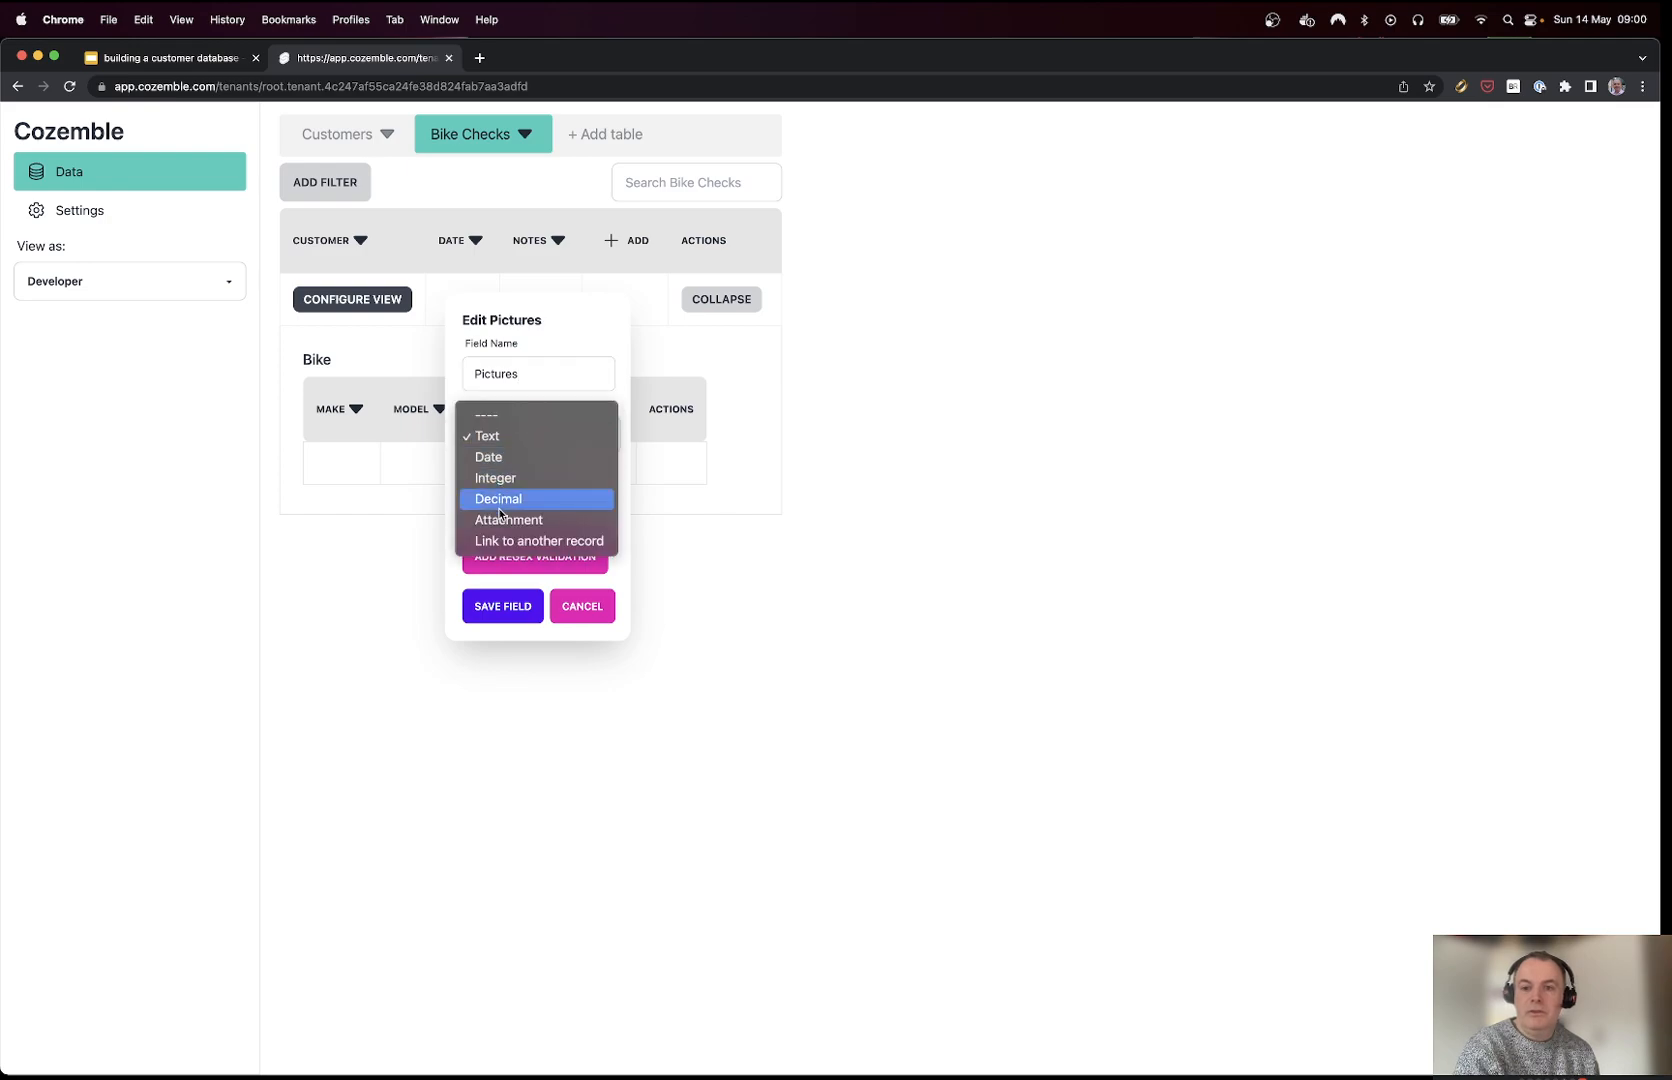
{"action": "left_click", "coordinate": [499, 505]}
{"action": "left_click", "coordinate": [522, 425]}
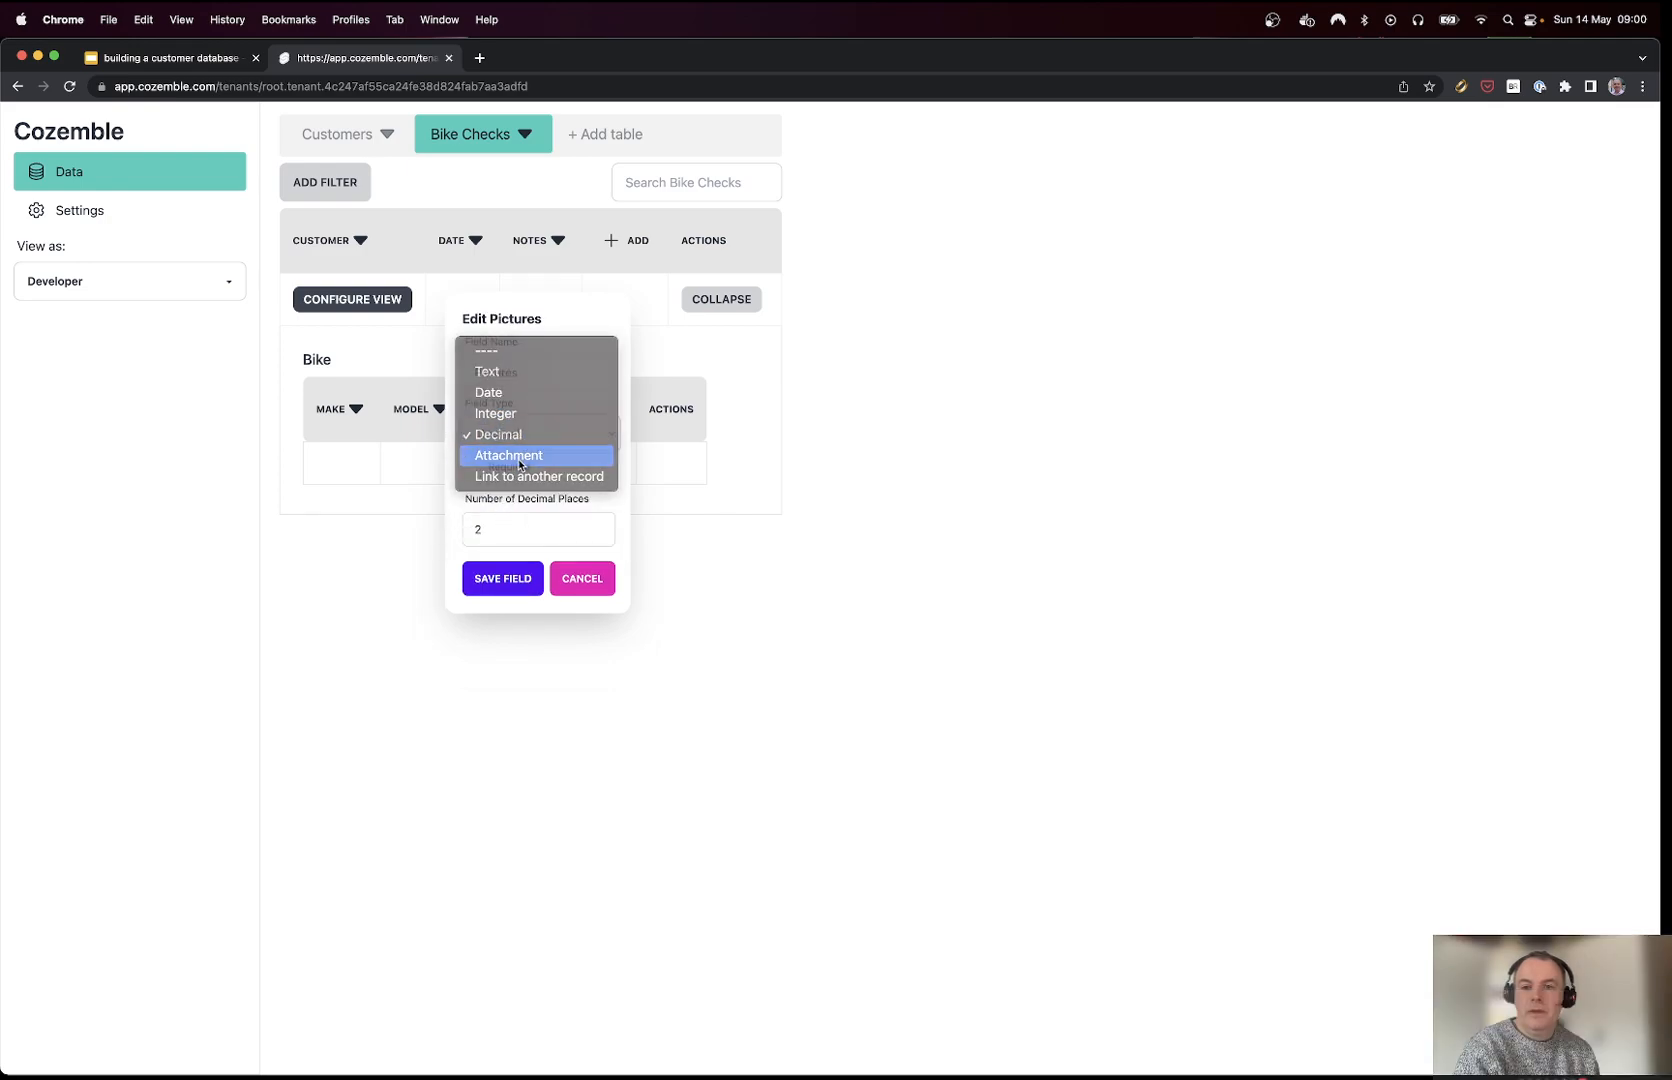
{"action": "left_click", "coordinate": [519, 458]}
{"action": "left_click", "coordinate": [516, 480]}
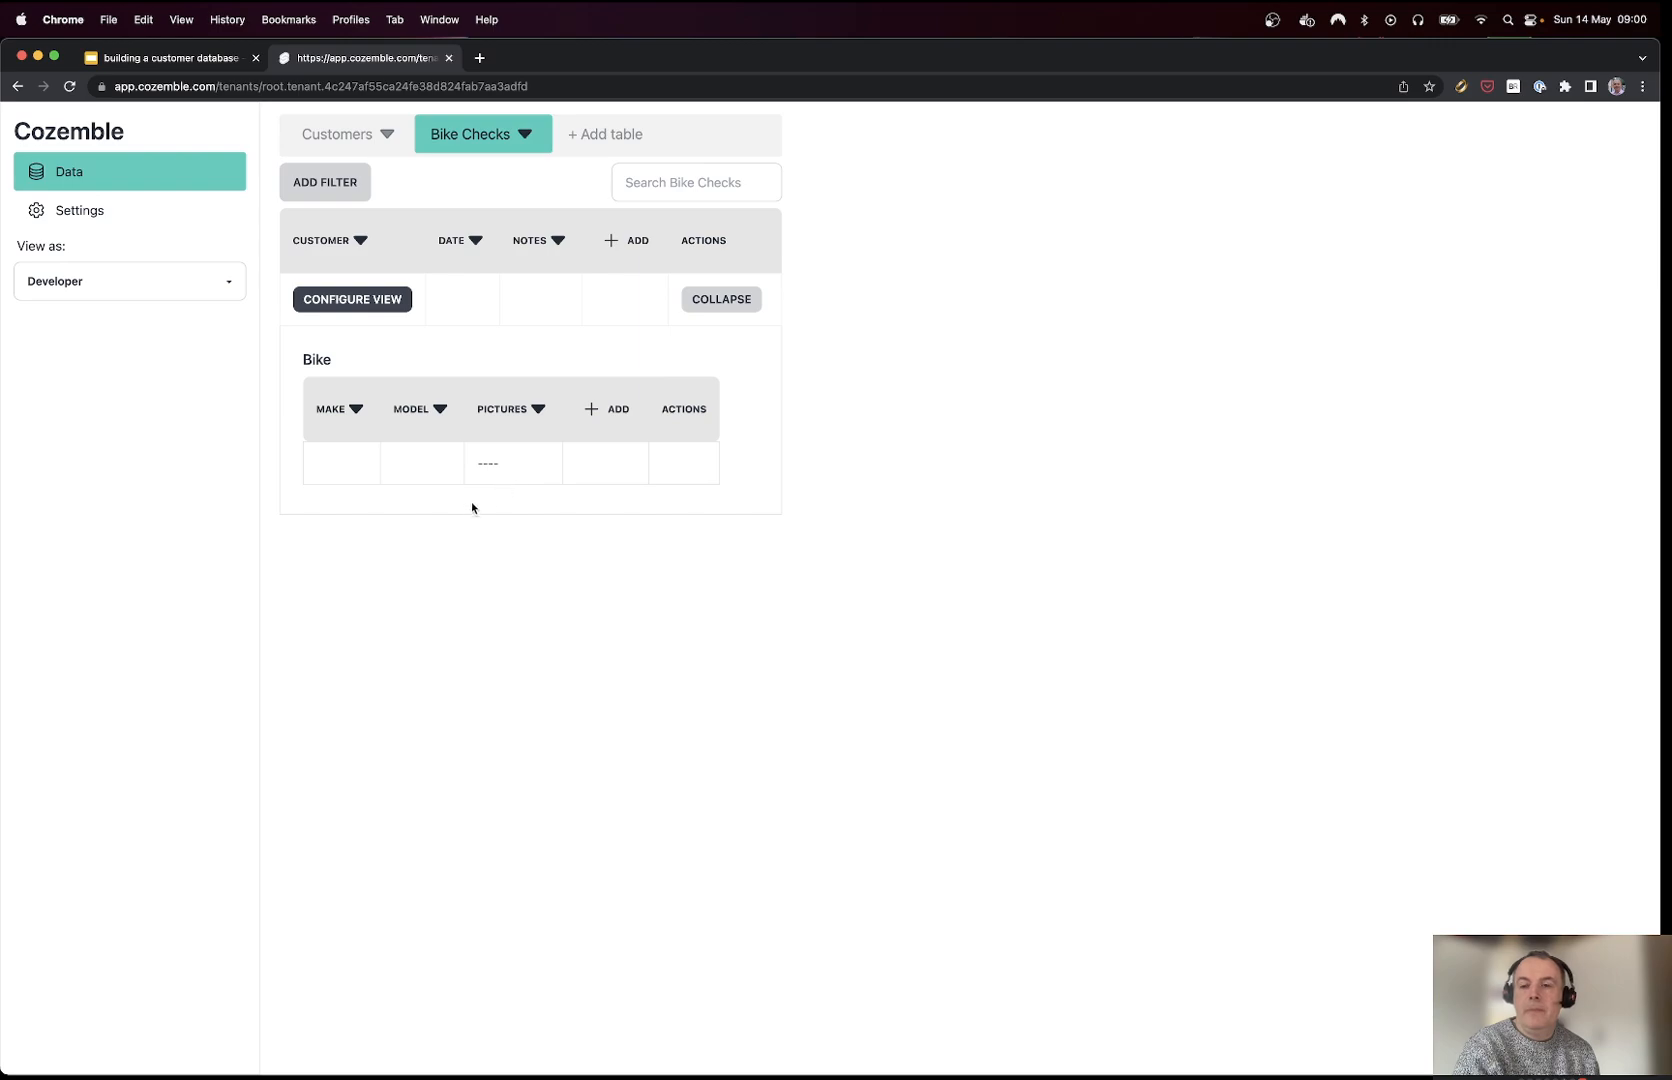
Step: Display linked customers as first name, space, last name
{"action": "left_click", "coordinate": [357, 299]}
{"action": "left_click", "coordinate": [377, 542]}
{"action": "left_click", "coordinate": [444, 543]}
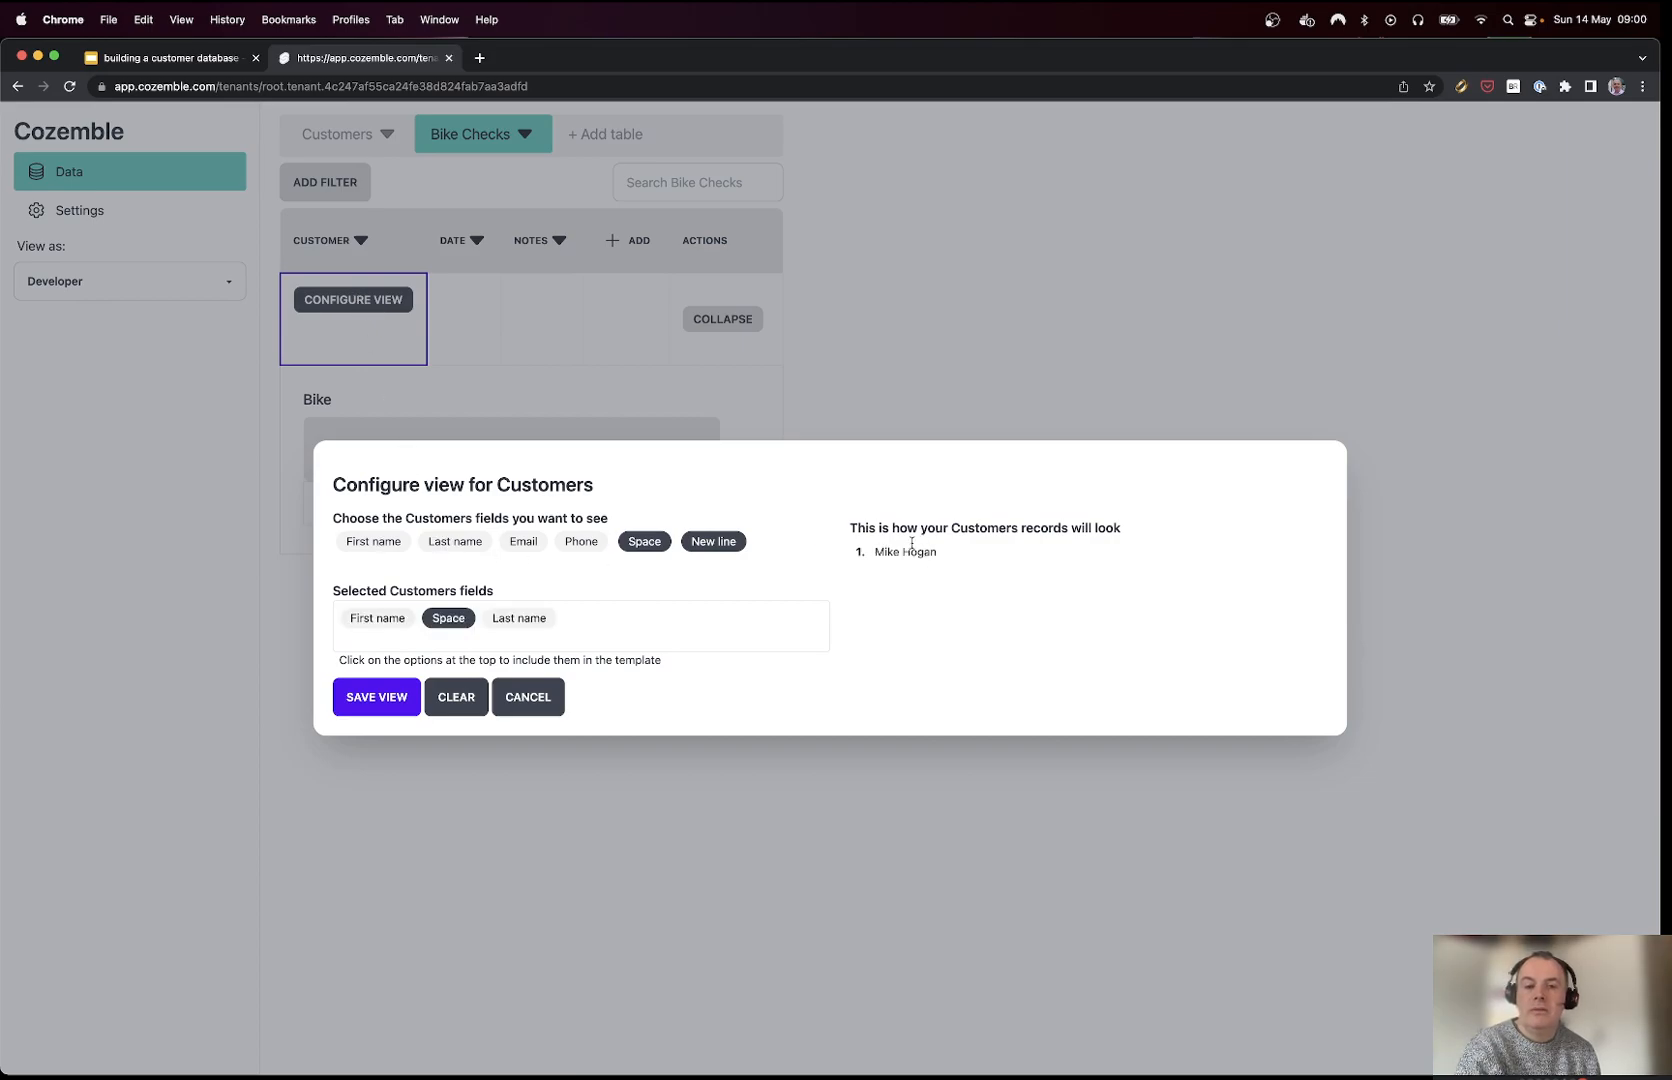
{"action": "left_click", "coordinate": [370, 710]}
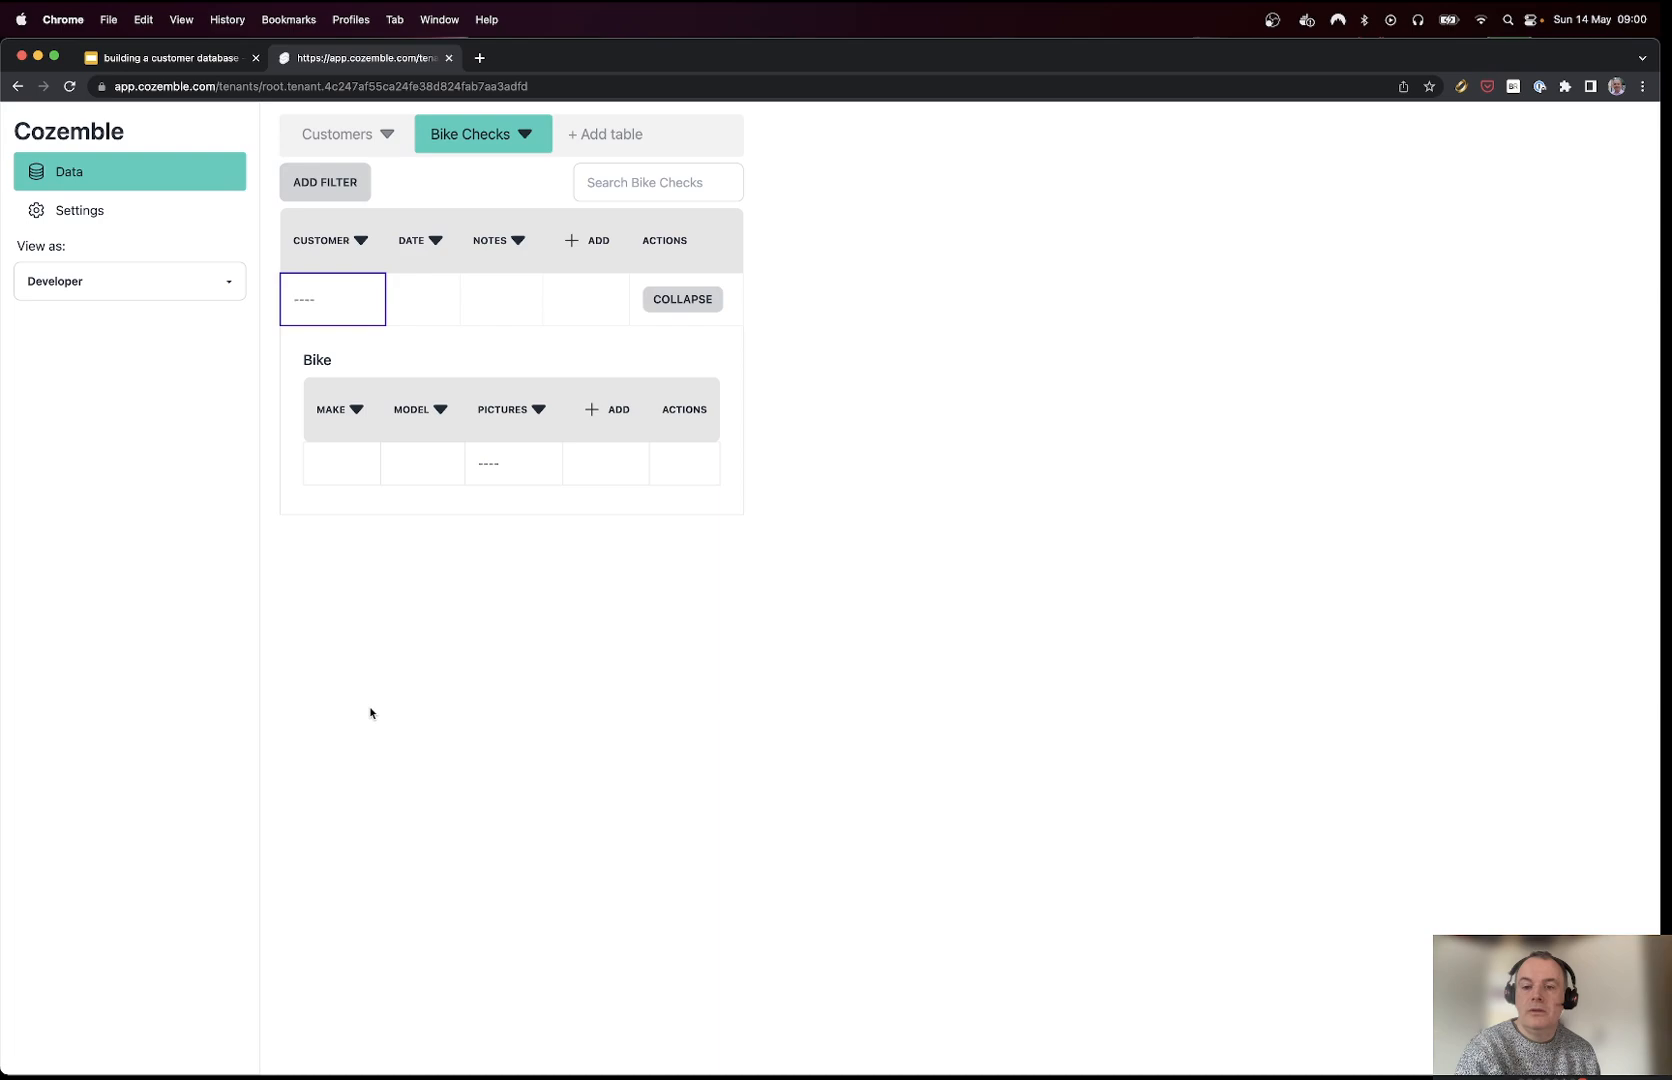
Step: Pick the existing customer for the new bike check and set the date to 20 May 2023
{"action": "left_click", "coordinate": [338, 299]}
{"action": "left_click", "coordinate": [348, 327]}
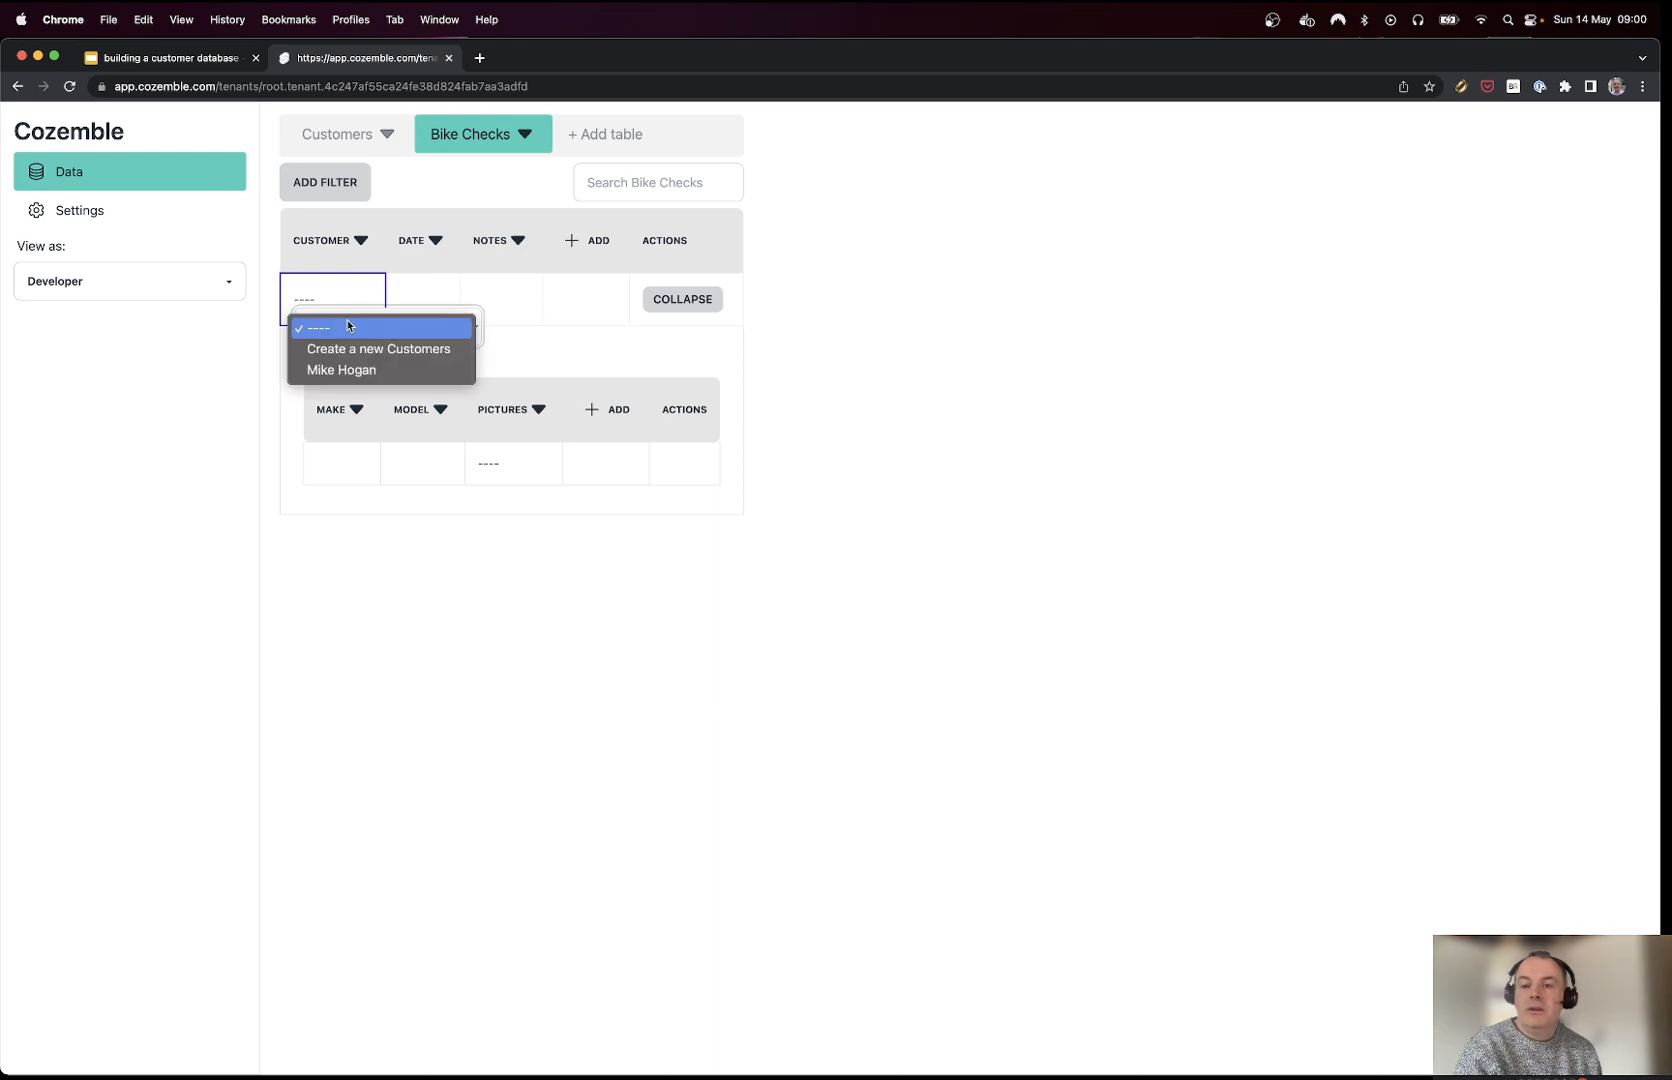
{"action": "left_click", "coordinate": [353, 370]}
{"action": "left_click", "coordinate": [422, 308]}
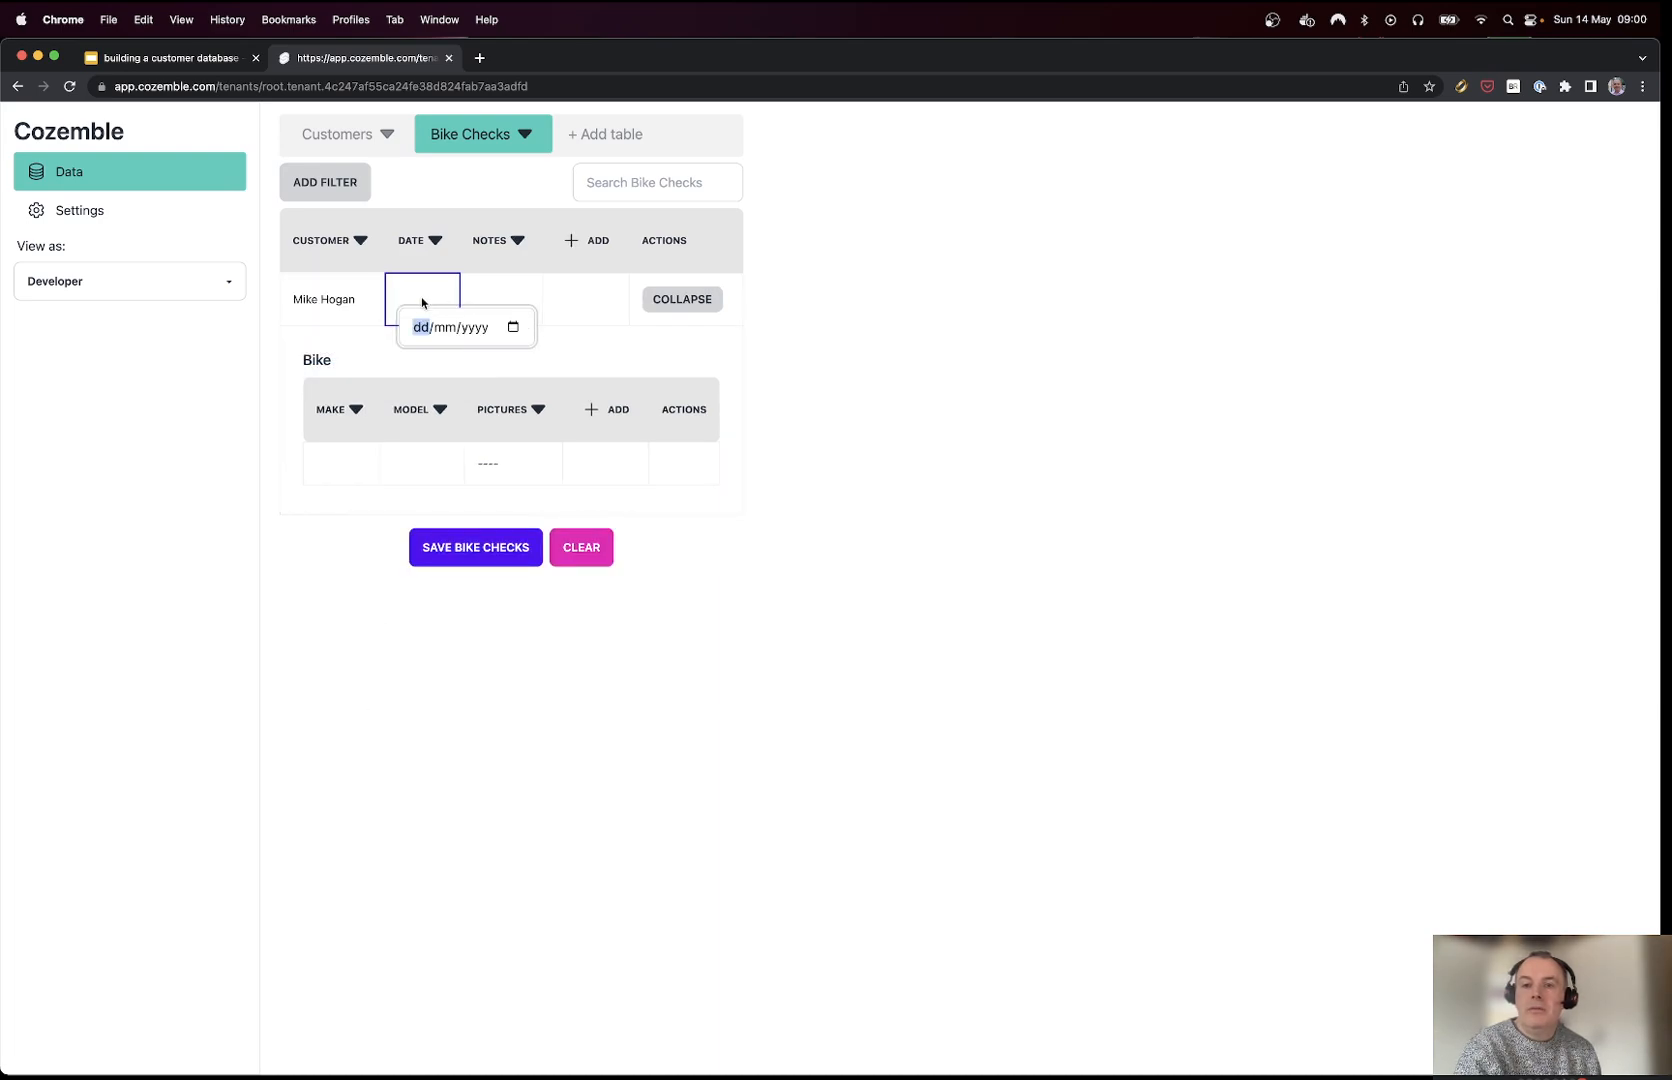
{"action": "left_click", "coordinate": [519, 332]}
{"action": "left_click", "coordinate": [542, 464]}
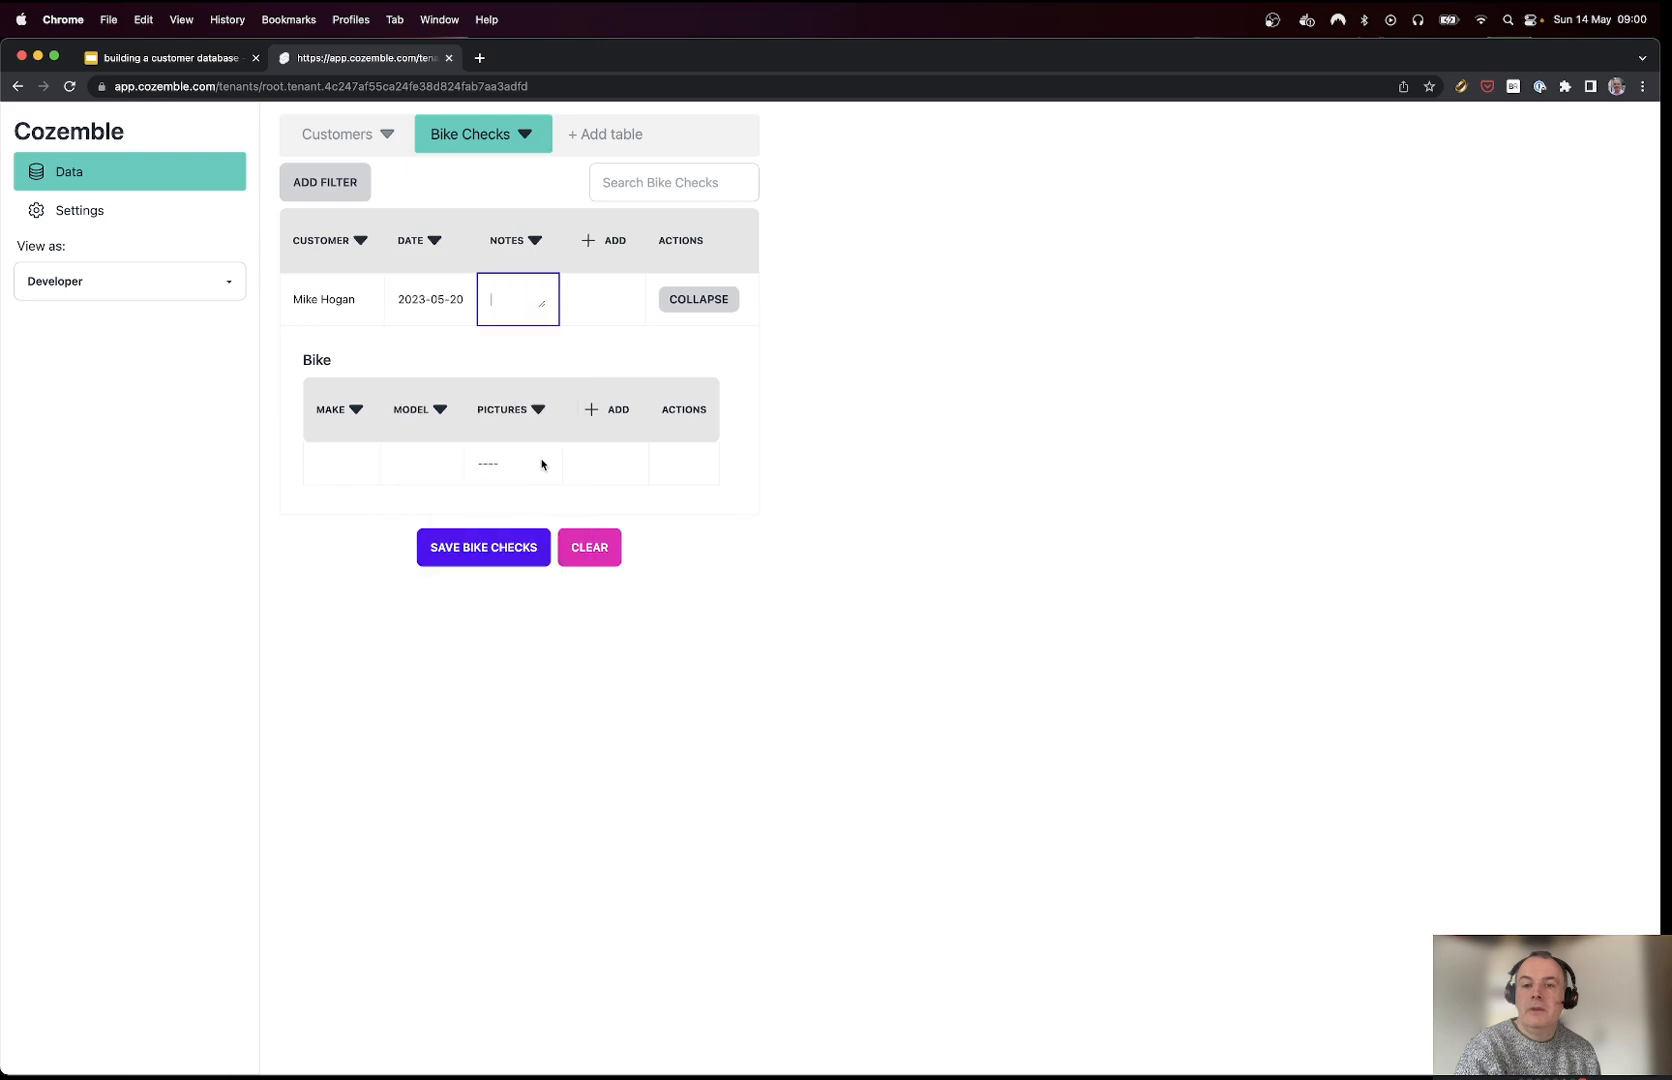
Step: Enter the note 'I will be late by 5 mins' and bike Make and Model BMX
{"action": "type", "text": "this"}
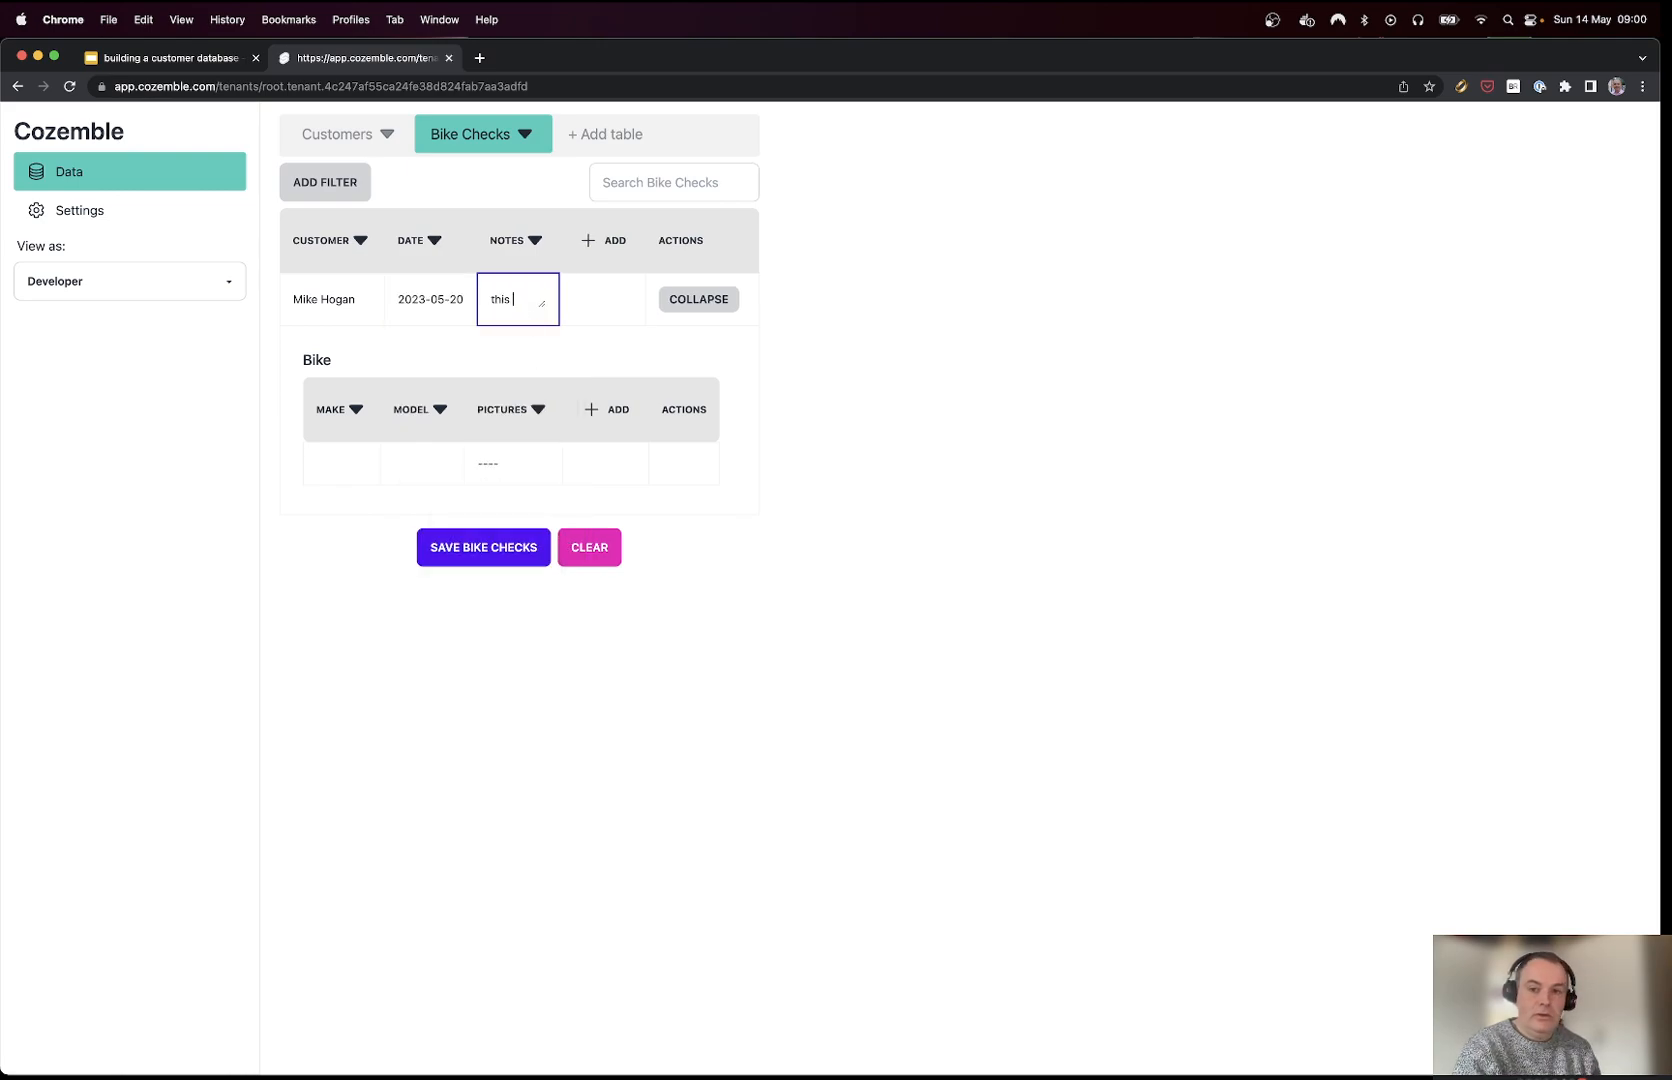
{"action": "type", "text": "I will be"}
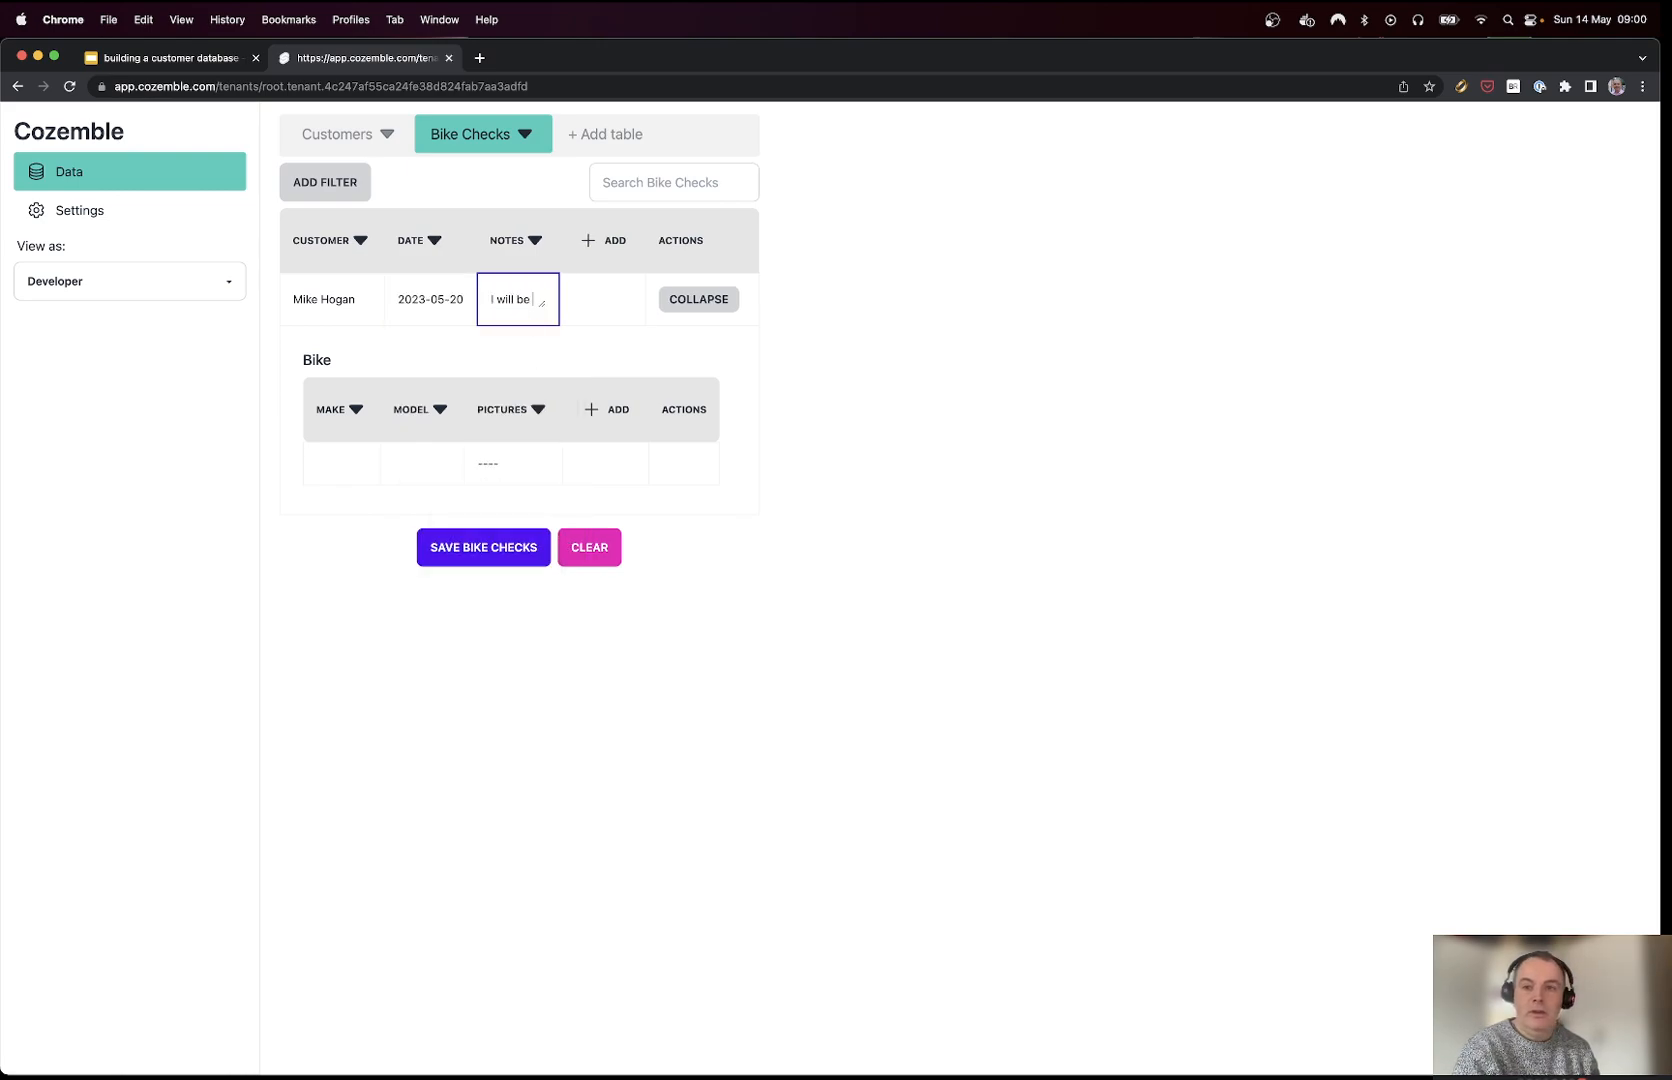
{"action": "type", "text": " late"}
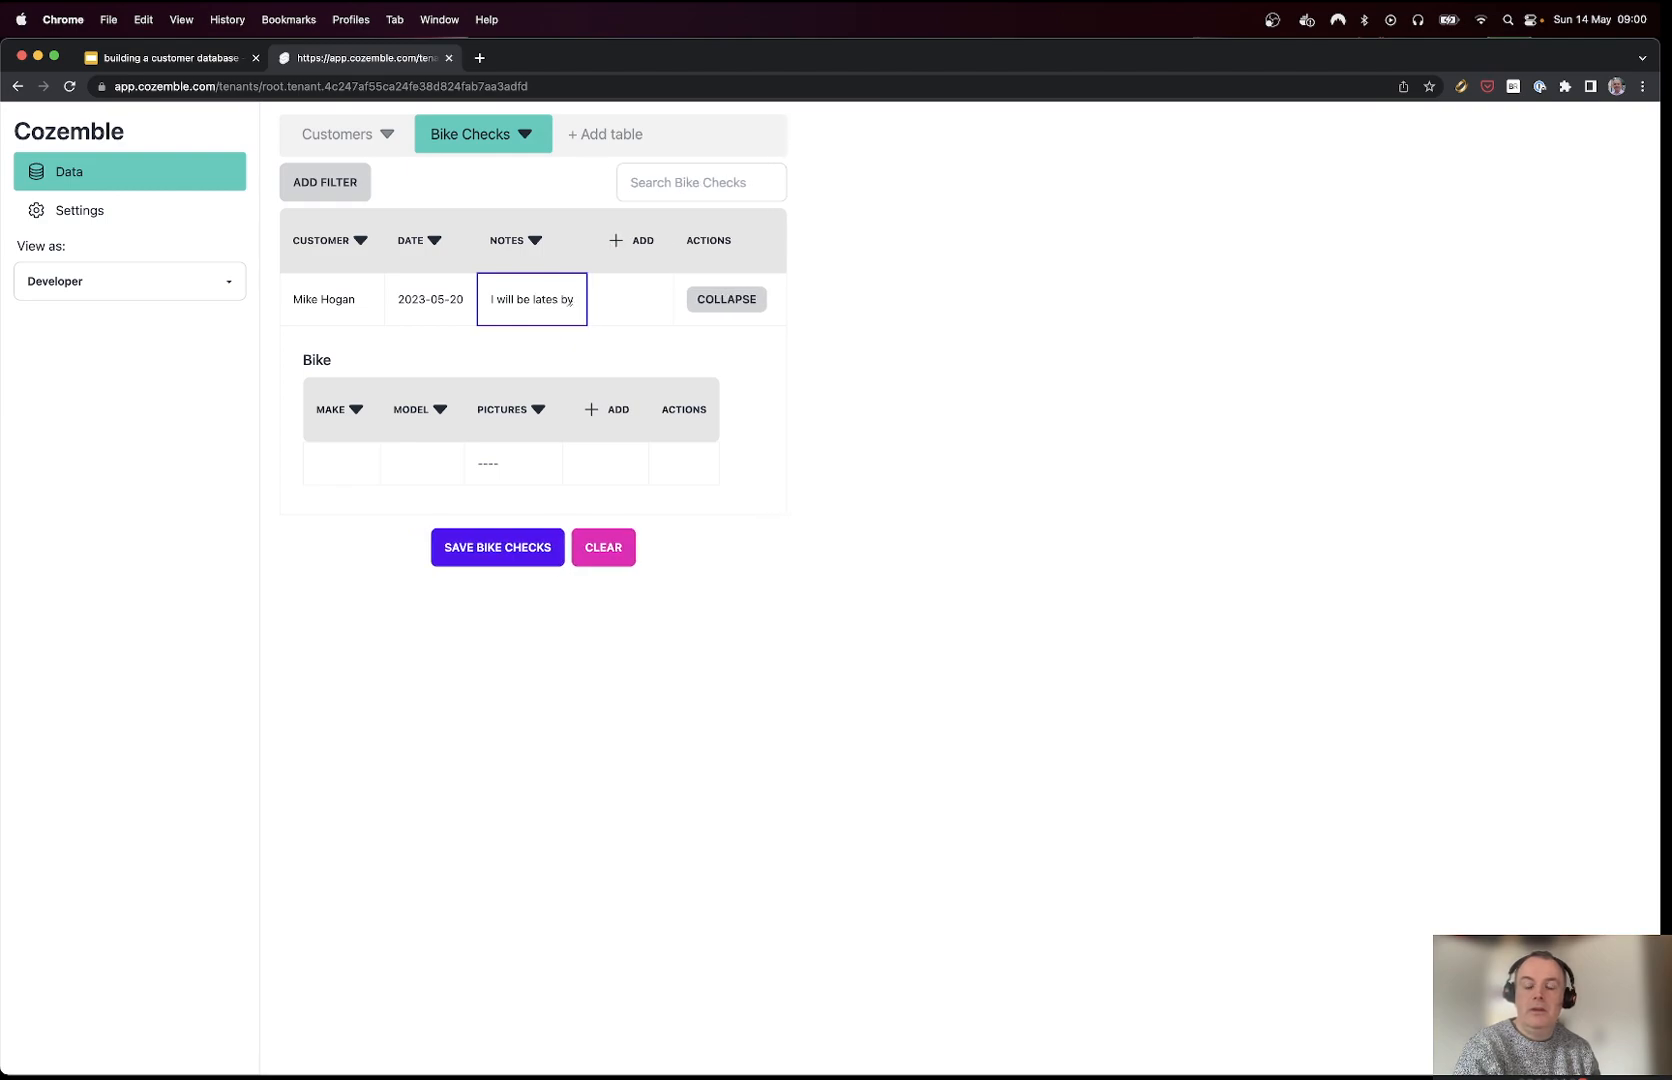
{"action": "type", "text": " by 5 mins"}
{"action": "key", "text": "Tab"}
{"action": "type", "text": "BMX"}
{"action": "key", "text": "Tab"}
{"action": "type", "text": "BMX"}
Step: Attach bicycle.jpg as the bike picture and save the bike check
{"action": "left_click", "coordinate": [494, 460]}
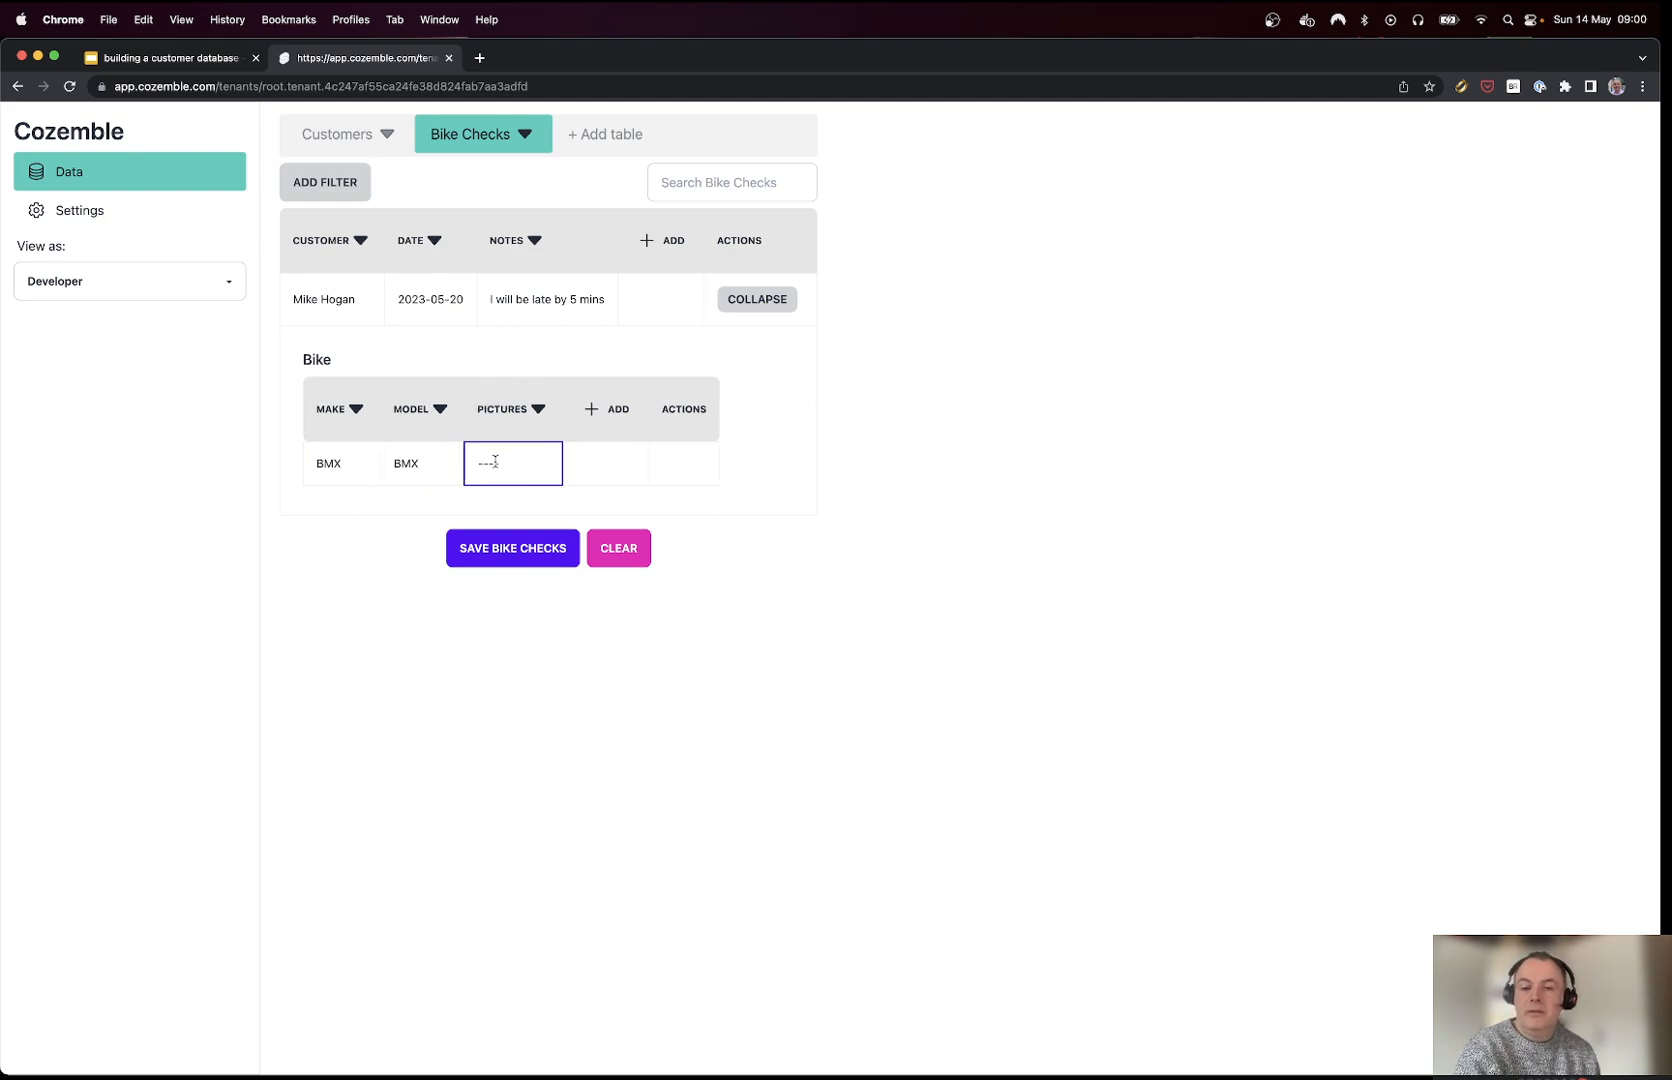
{"action": "left_click", "coordinate": [499, 465]}
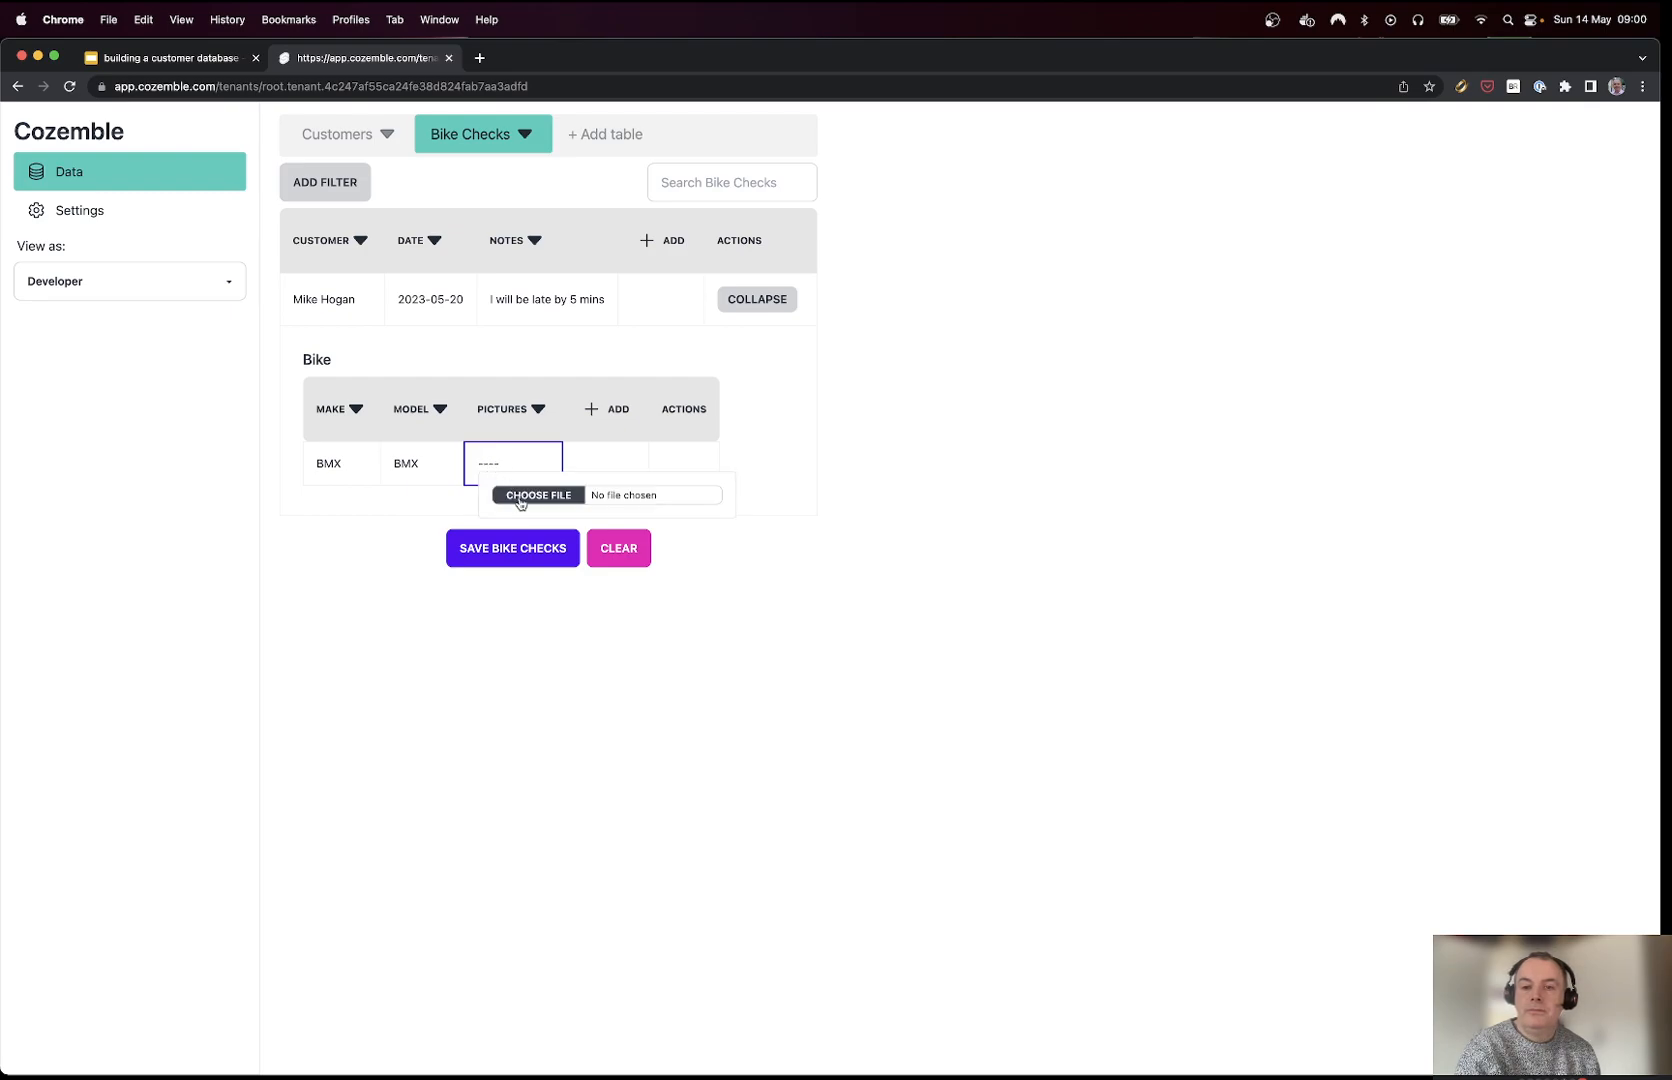
{"action": "left_click", "coordinate": [520, 497]}
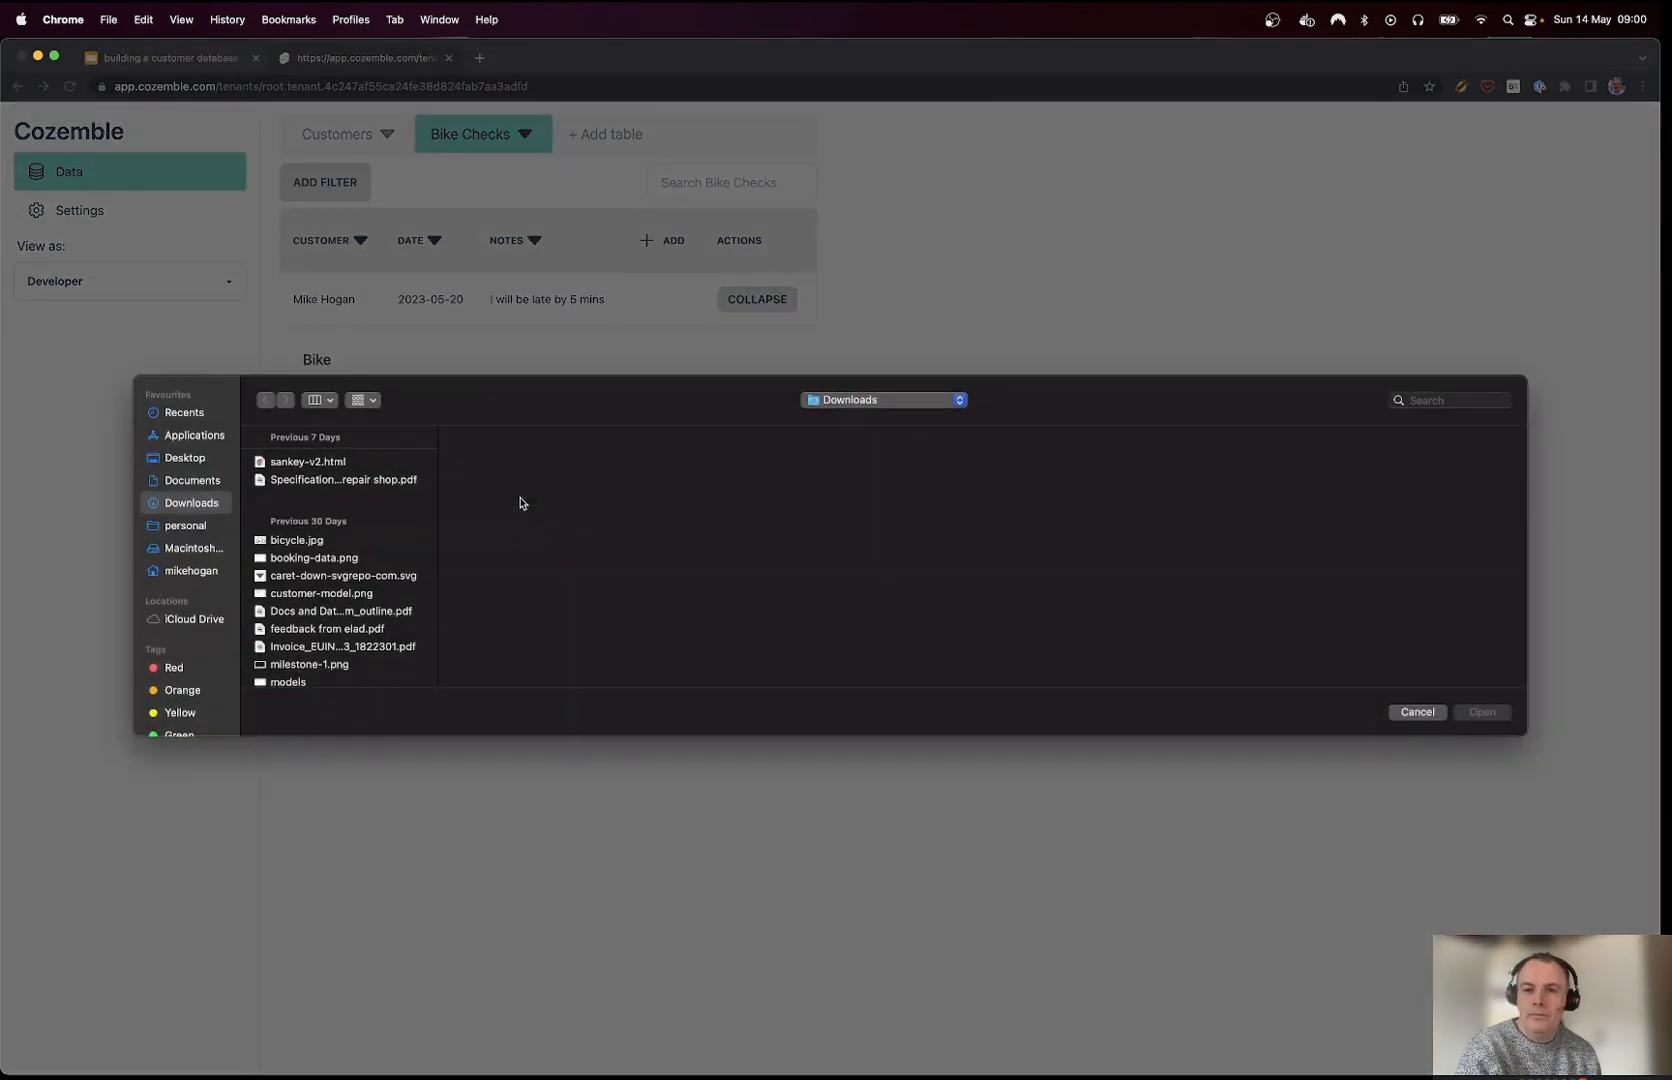
{"action": "left_click", "coordinate": [337, 546]}
{"action": "double_click", "coordinate": [338, 548]}
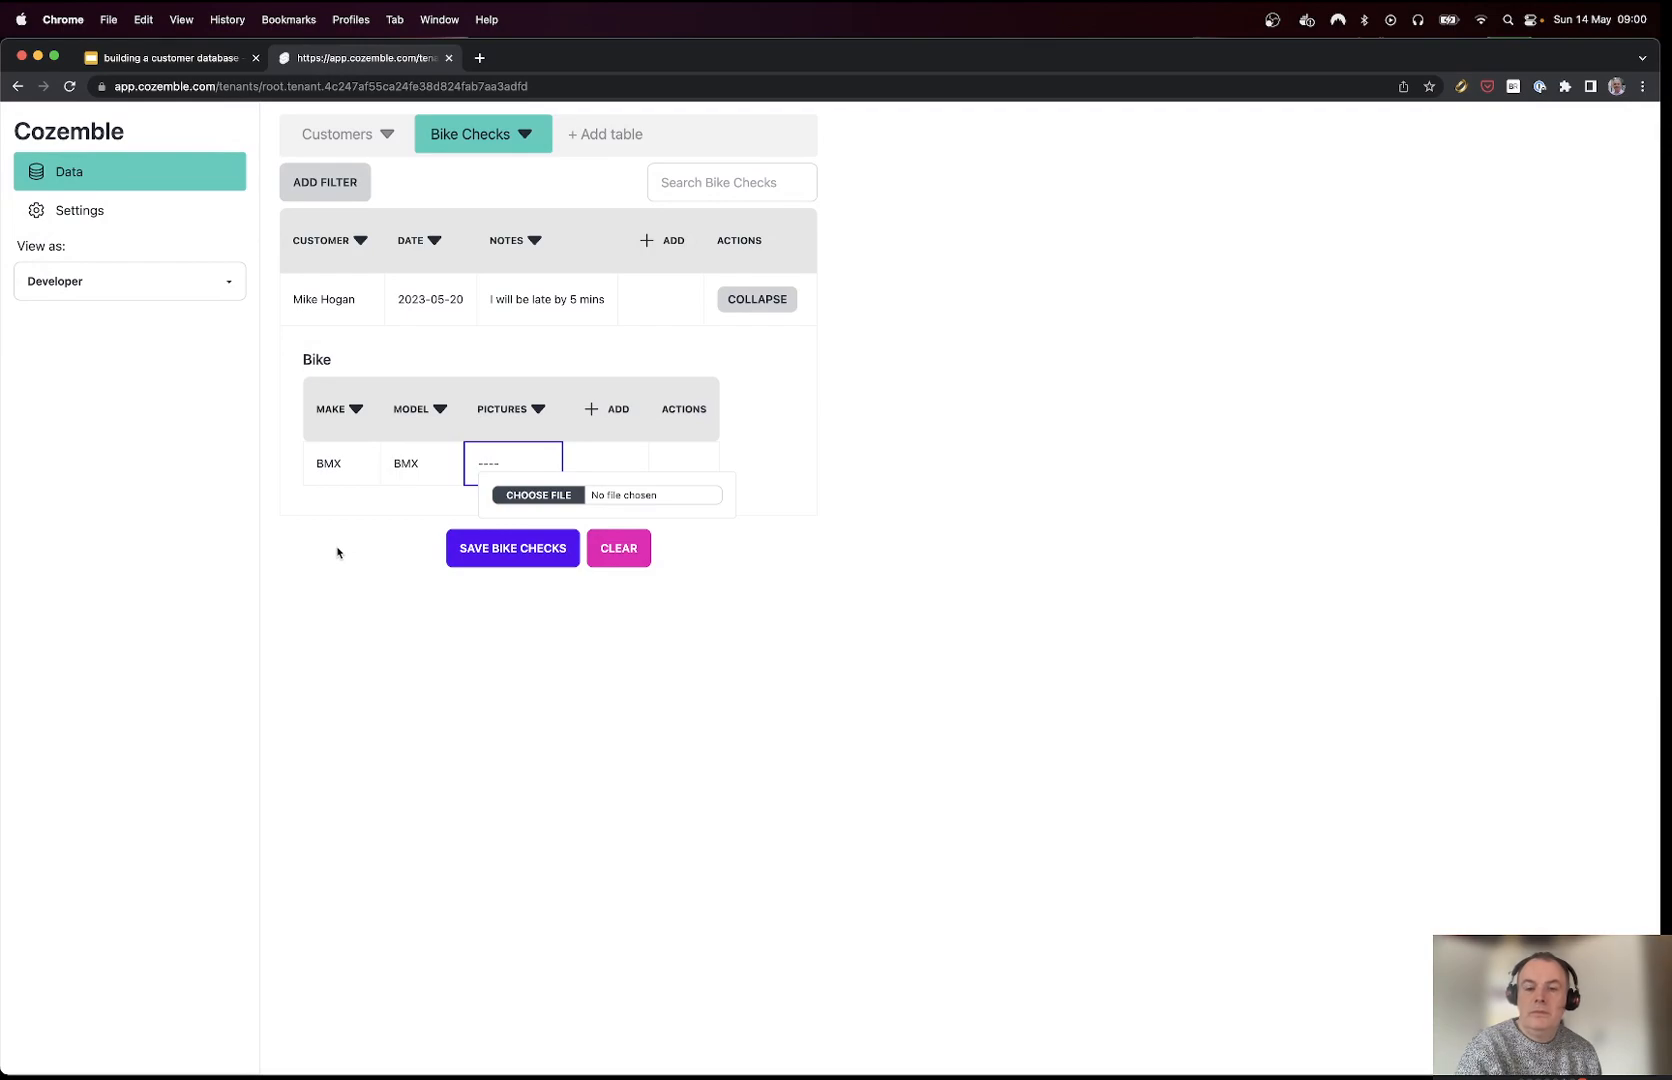
{"action": "left_click", "coordinate": [518, 606]}
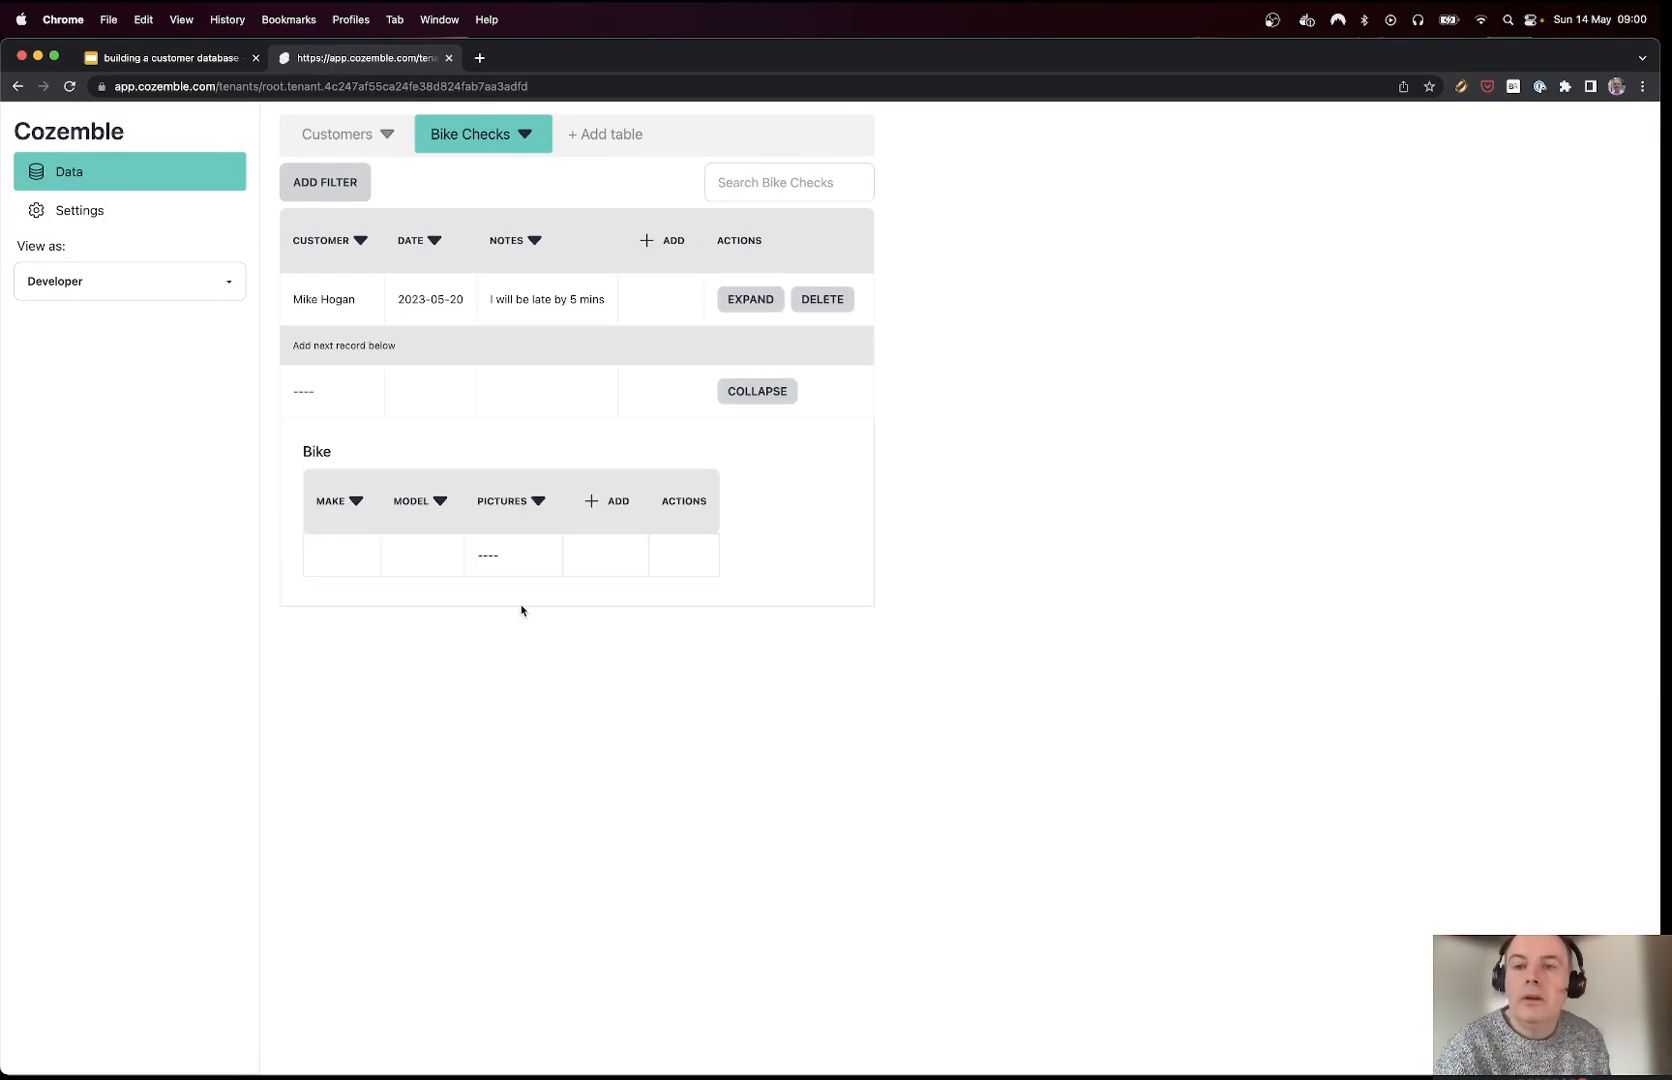
{"action": "left_click", "coordinate": [752, 185]}
{"action": "type", "text": "hog"}
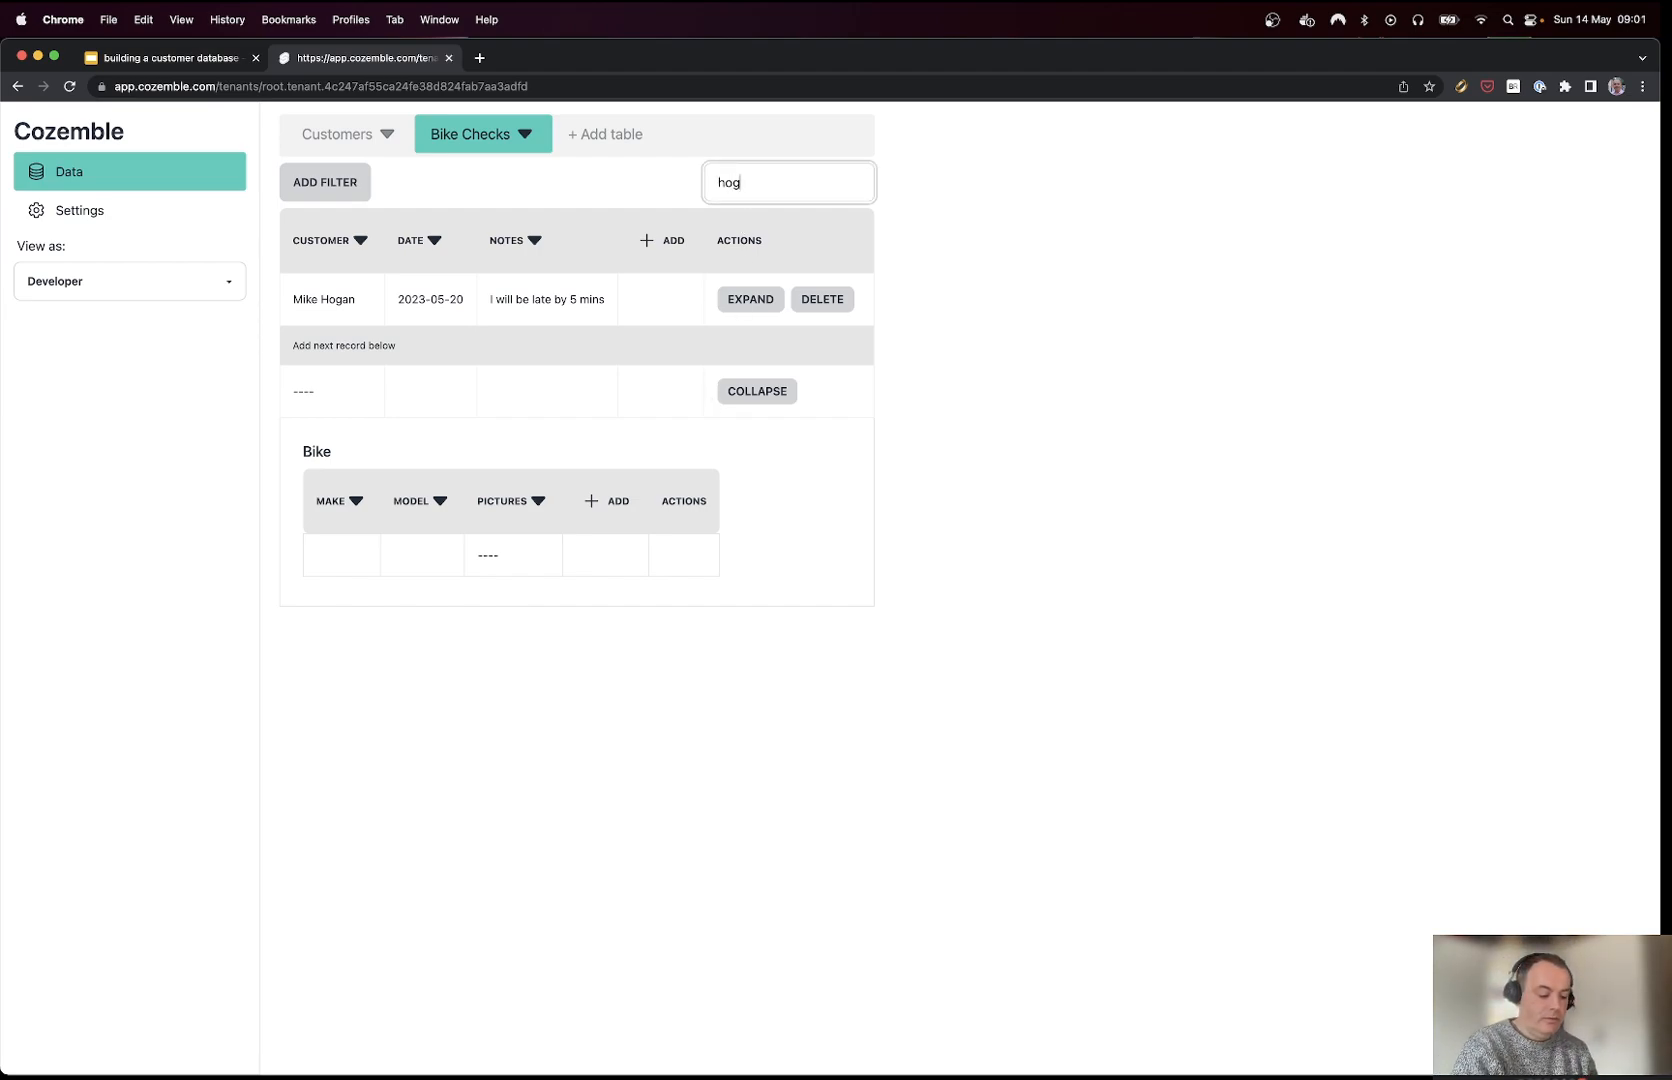
{"action": "type", "text": "anz"}
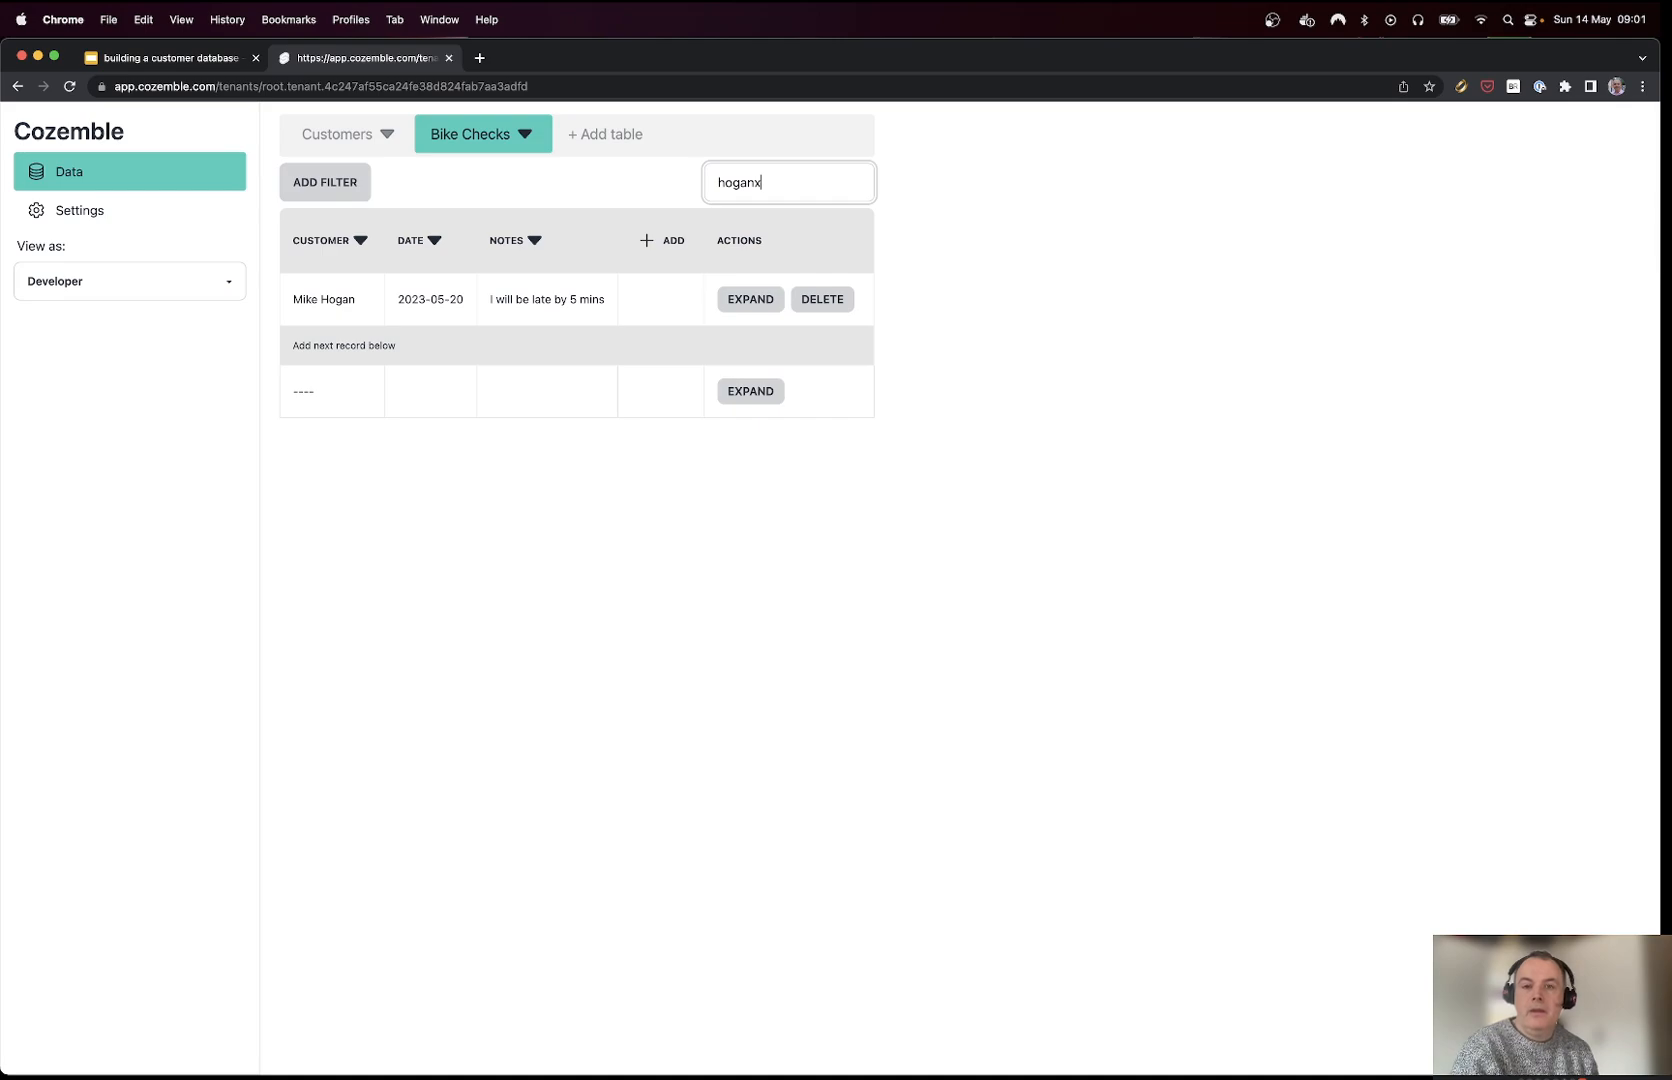
{"action": "key", "text": "super+a"}
{"action": "key", "text": "BackSpace"}
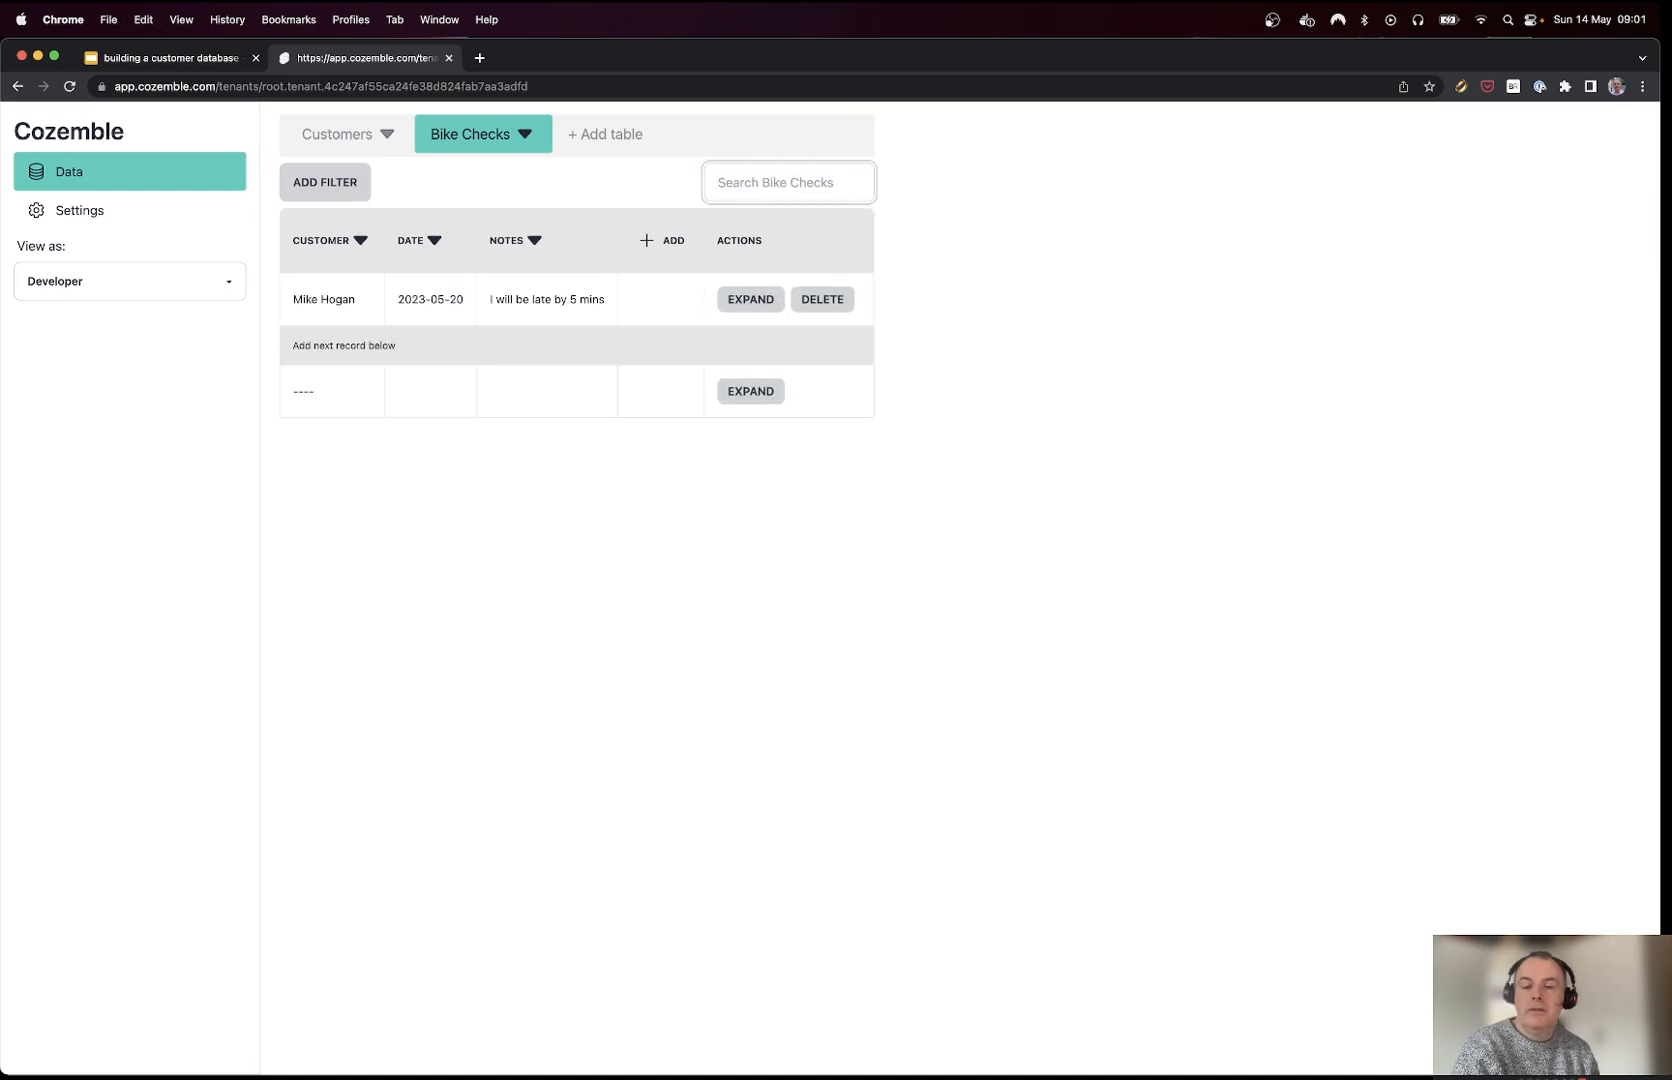
{"action": "left_click", "coordinate": [318, 186]}
{"action": "left_click", "coordinate": [322, 230]}
{"action": "left_click", "coordinate": [325, 238]}
{"action": "left_click", "coordinate": [306, 256]}
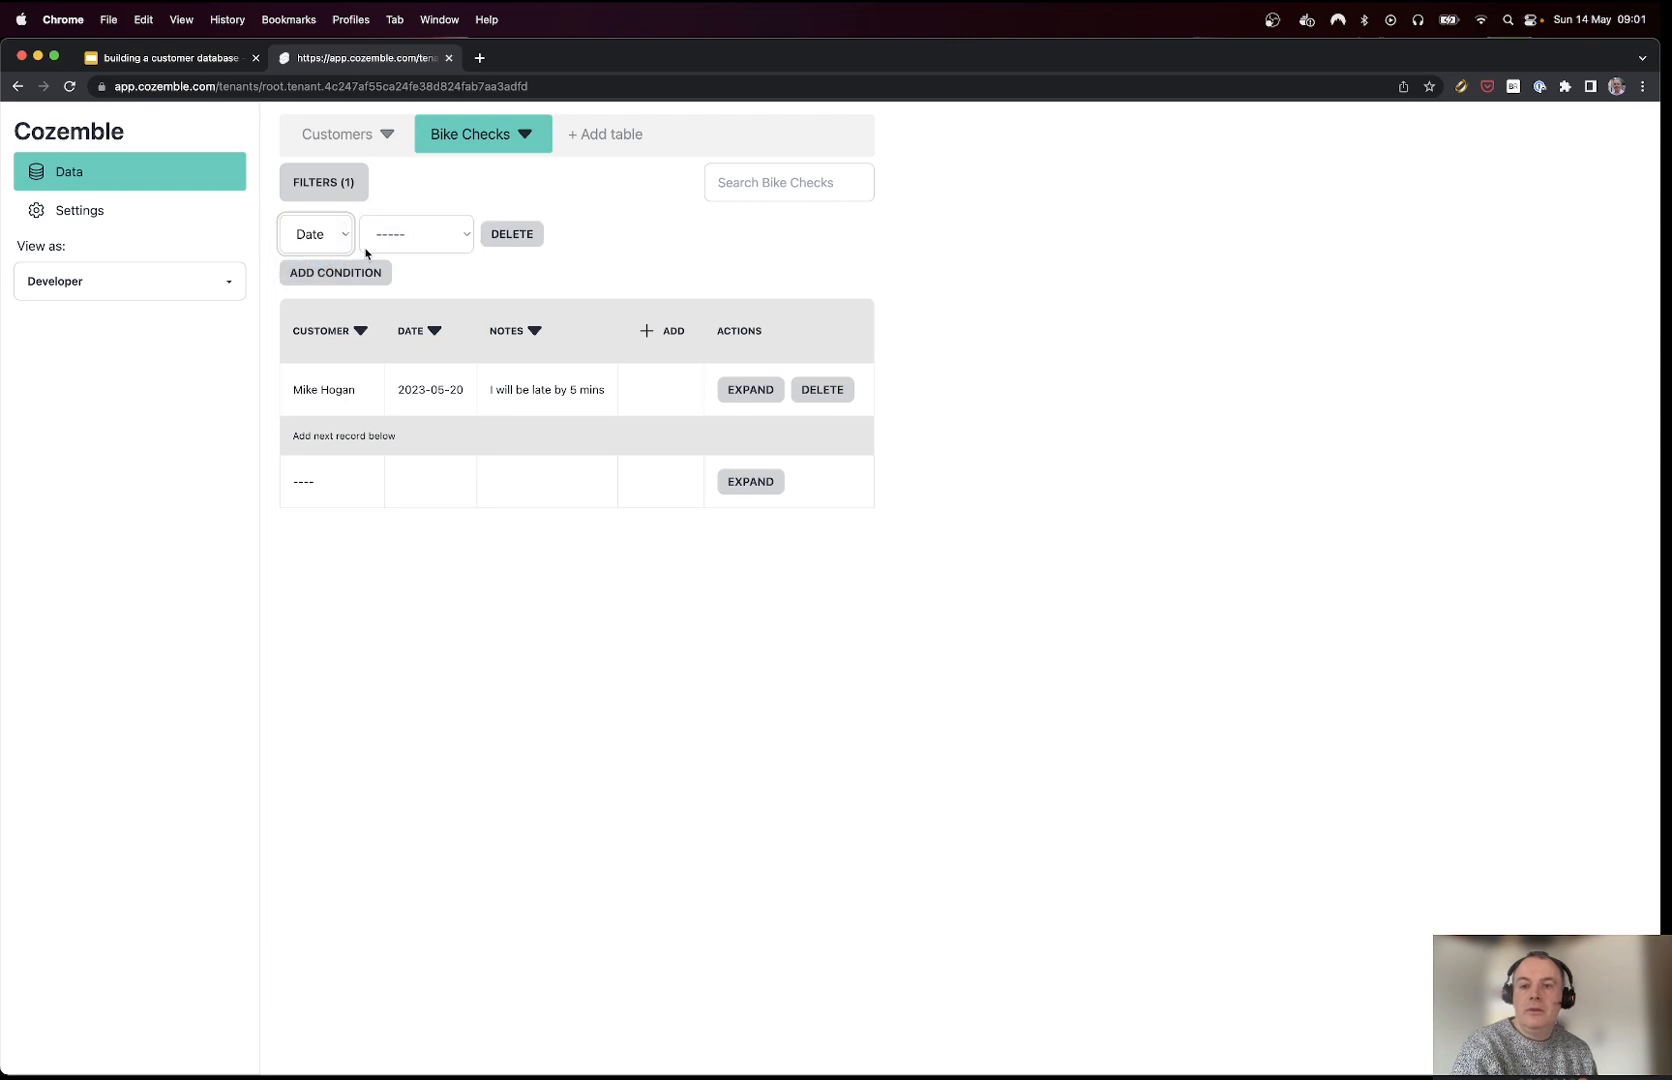
{"action": "left_click", "coordinate": [446, 240]}
{"action": "left_click", "coordinate": [391, 256]}
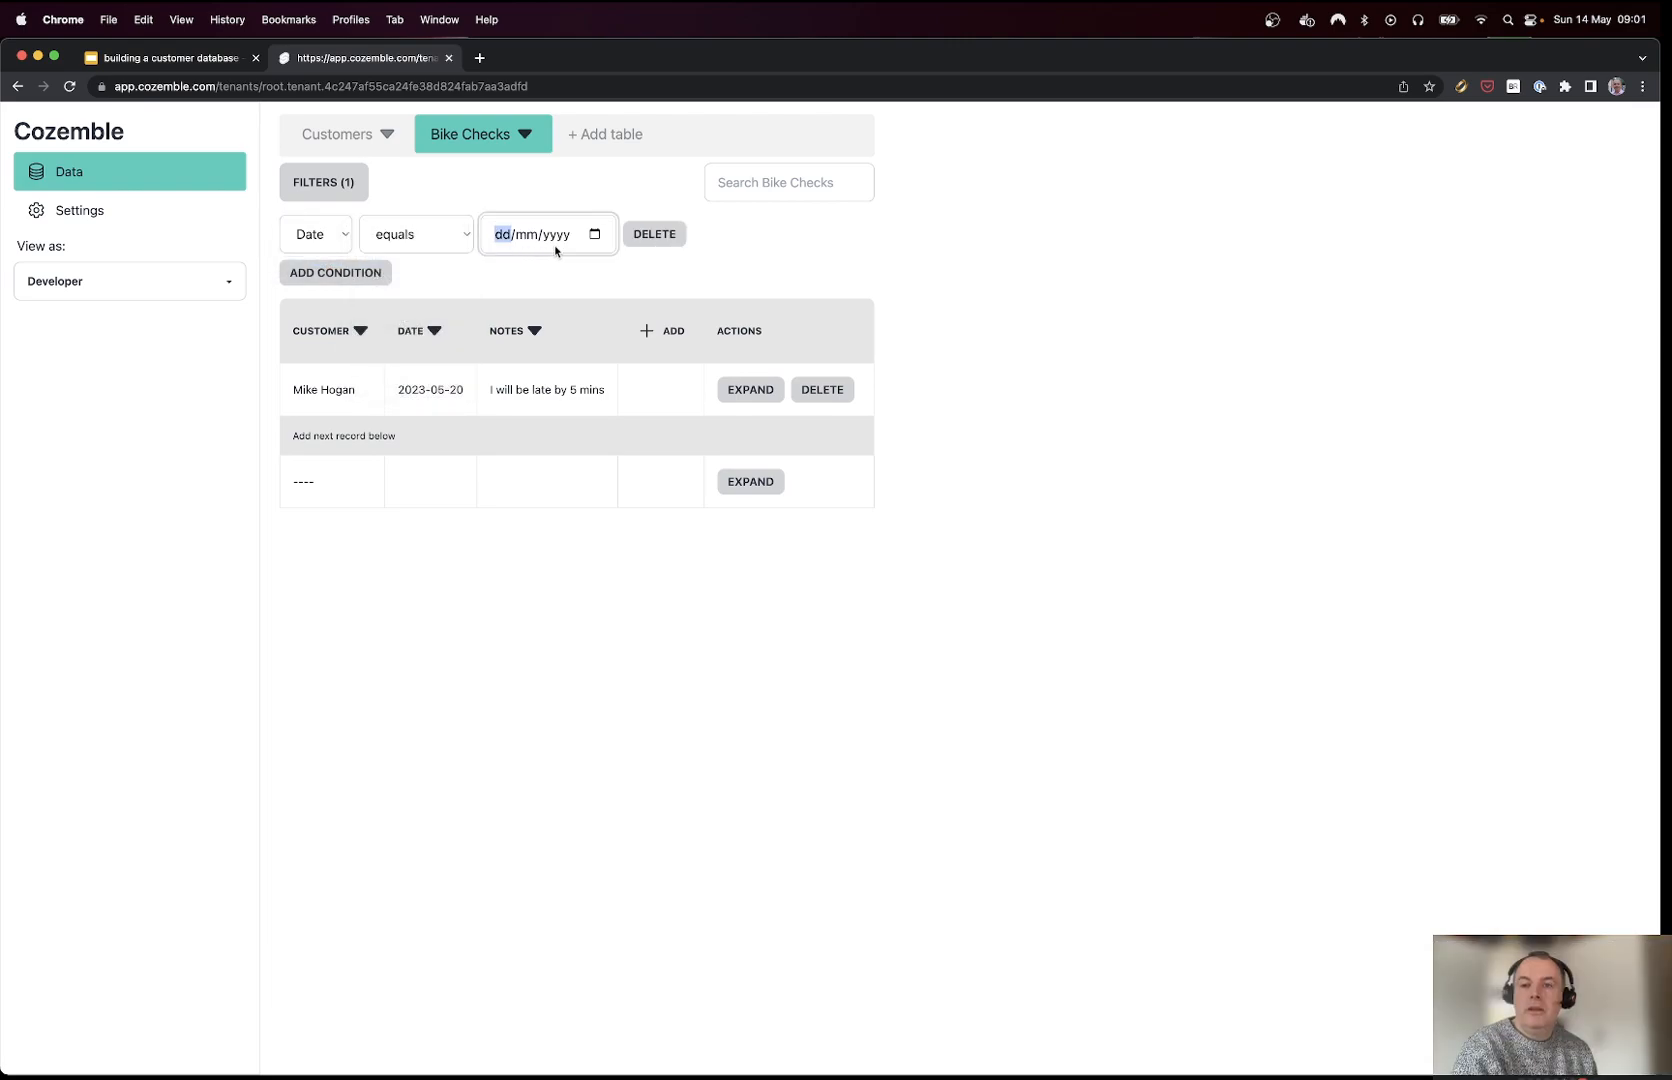
{"action": "left_click", "coordinate": [593, 235]}
{"action": "left_click", "coordinate": [611, 378]}
{"action": "left_click", "coordinate": [594, 234]}
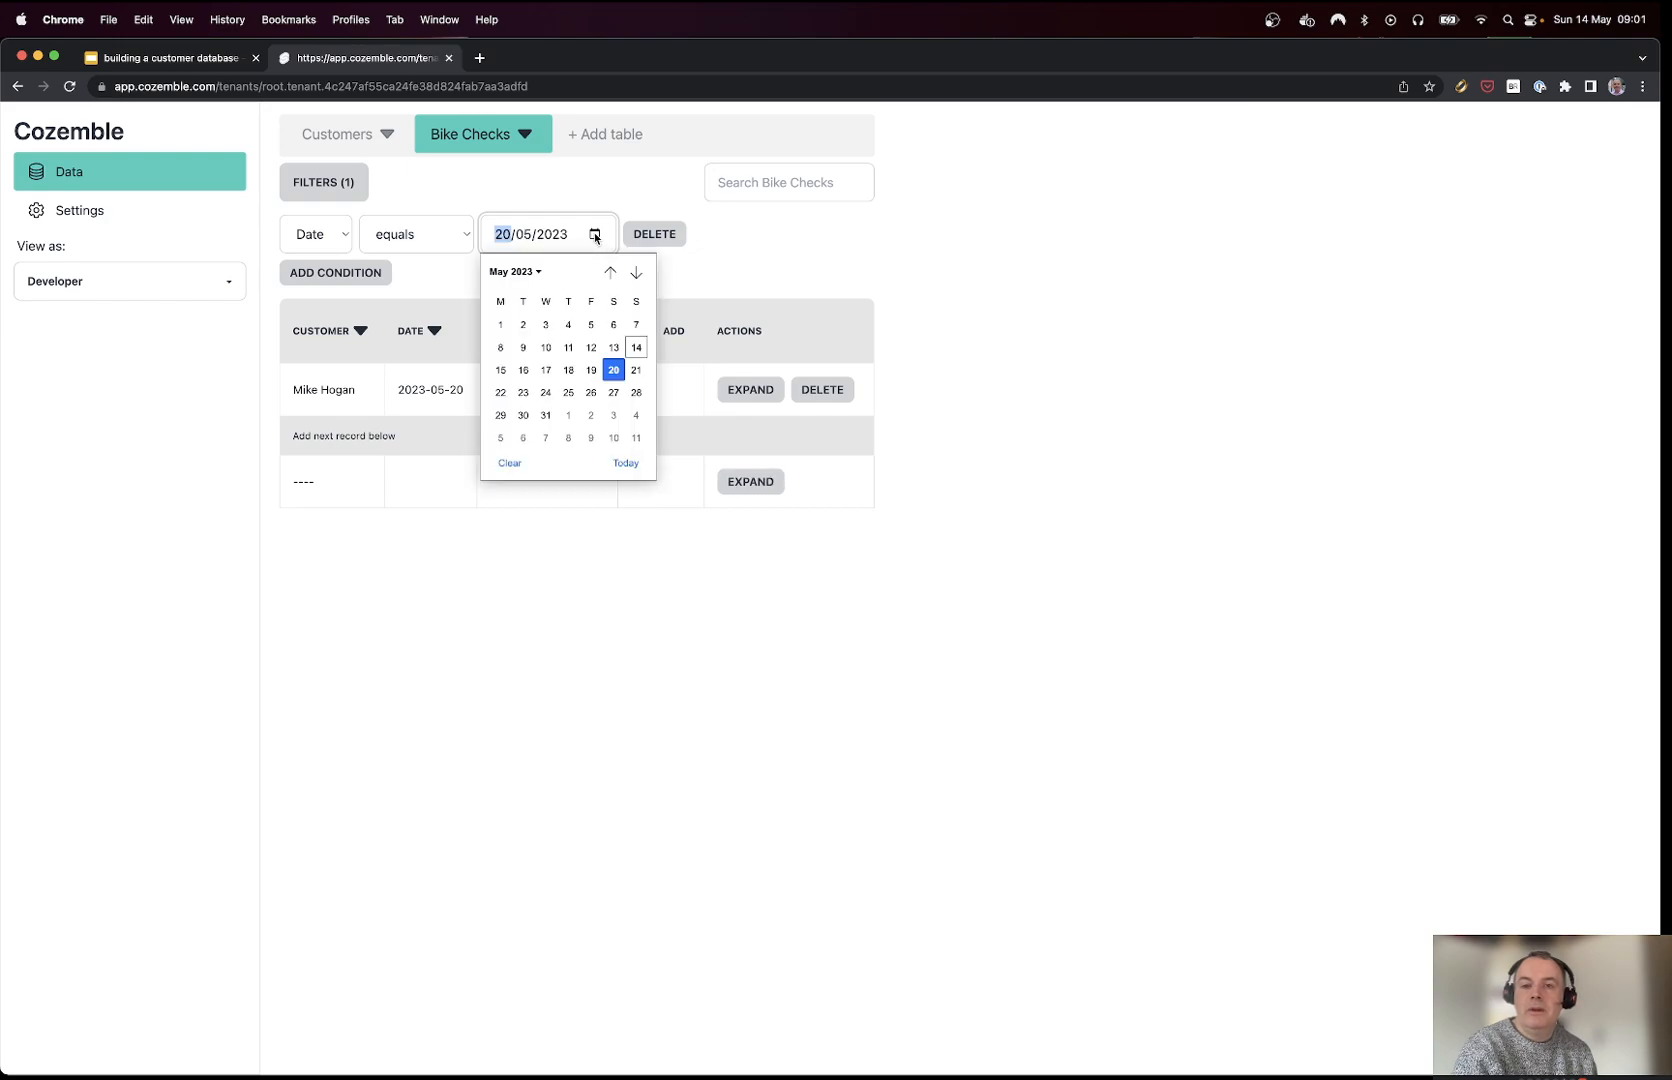
{"action": "left_click", "coordinate": [633, 379]}
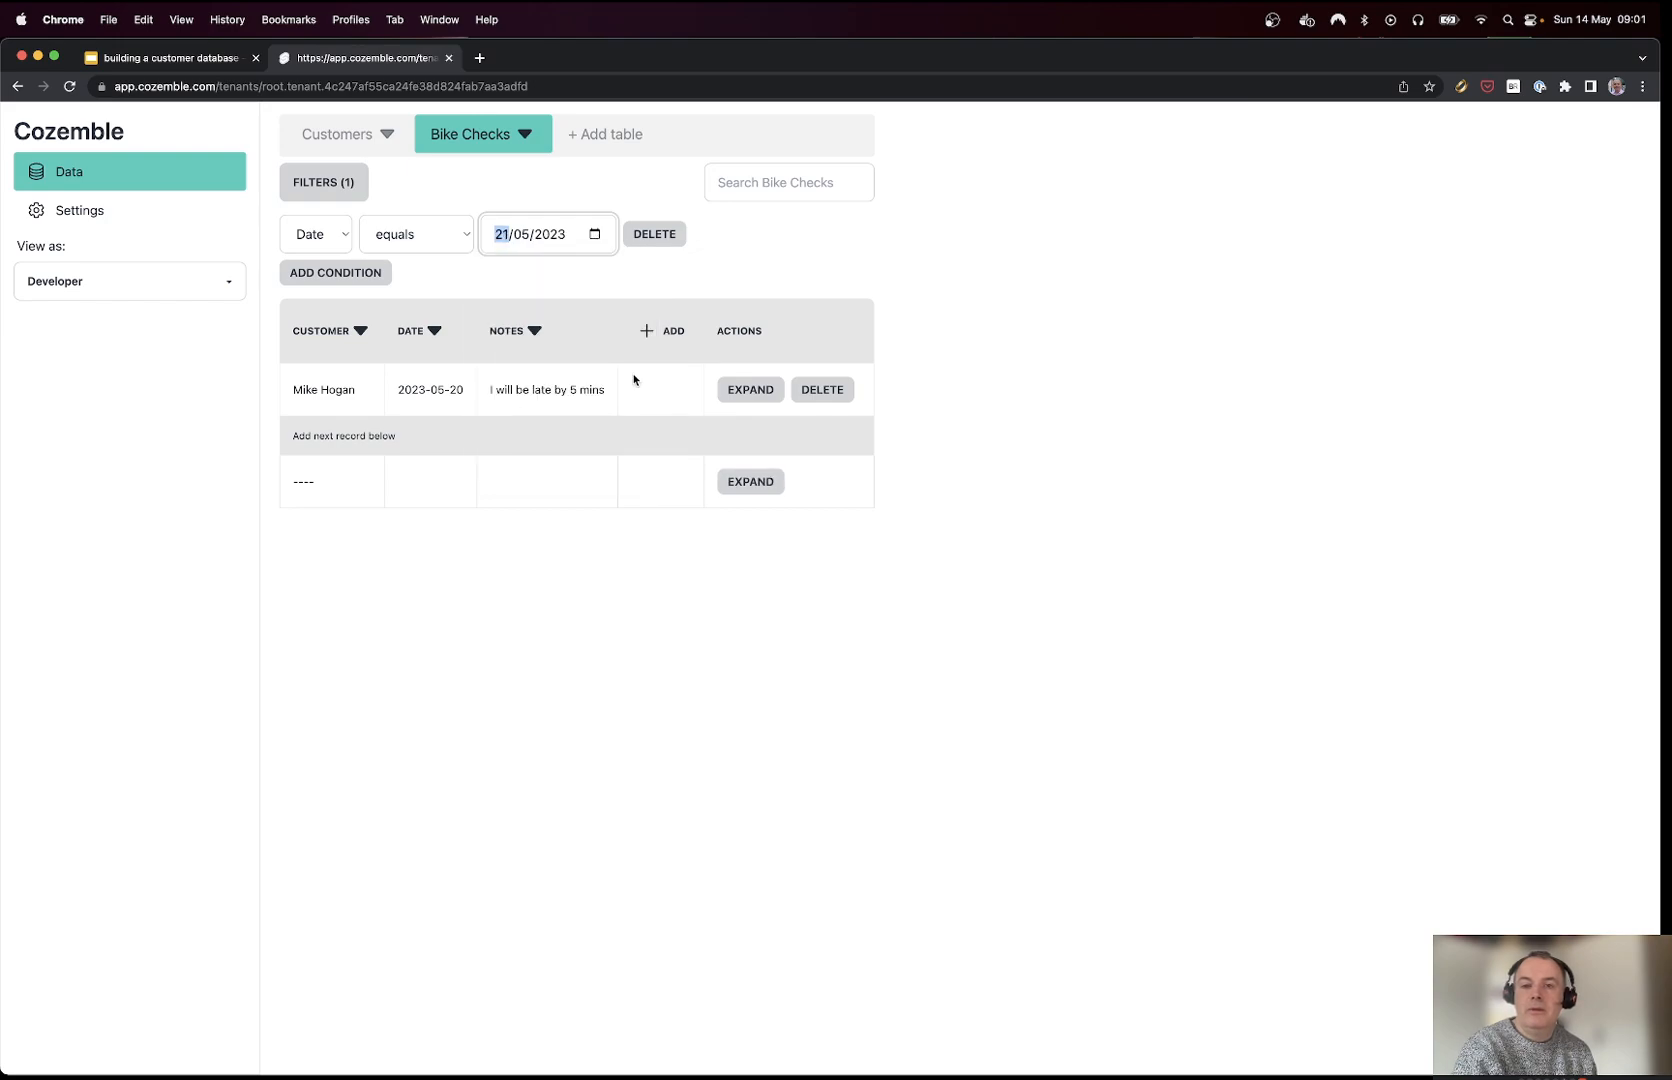
{"action": "left_click", "coordinate": [658, 236]}
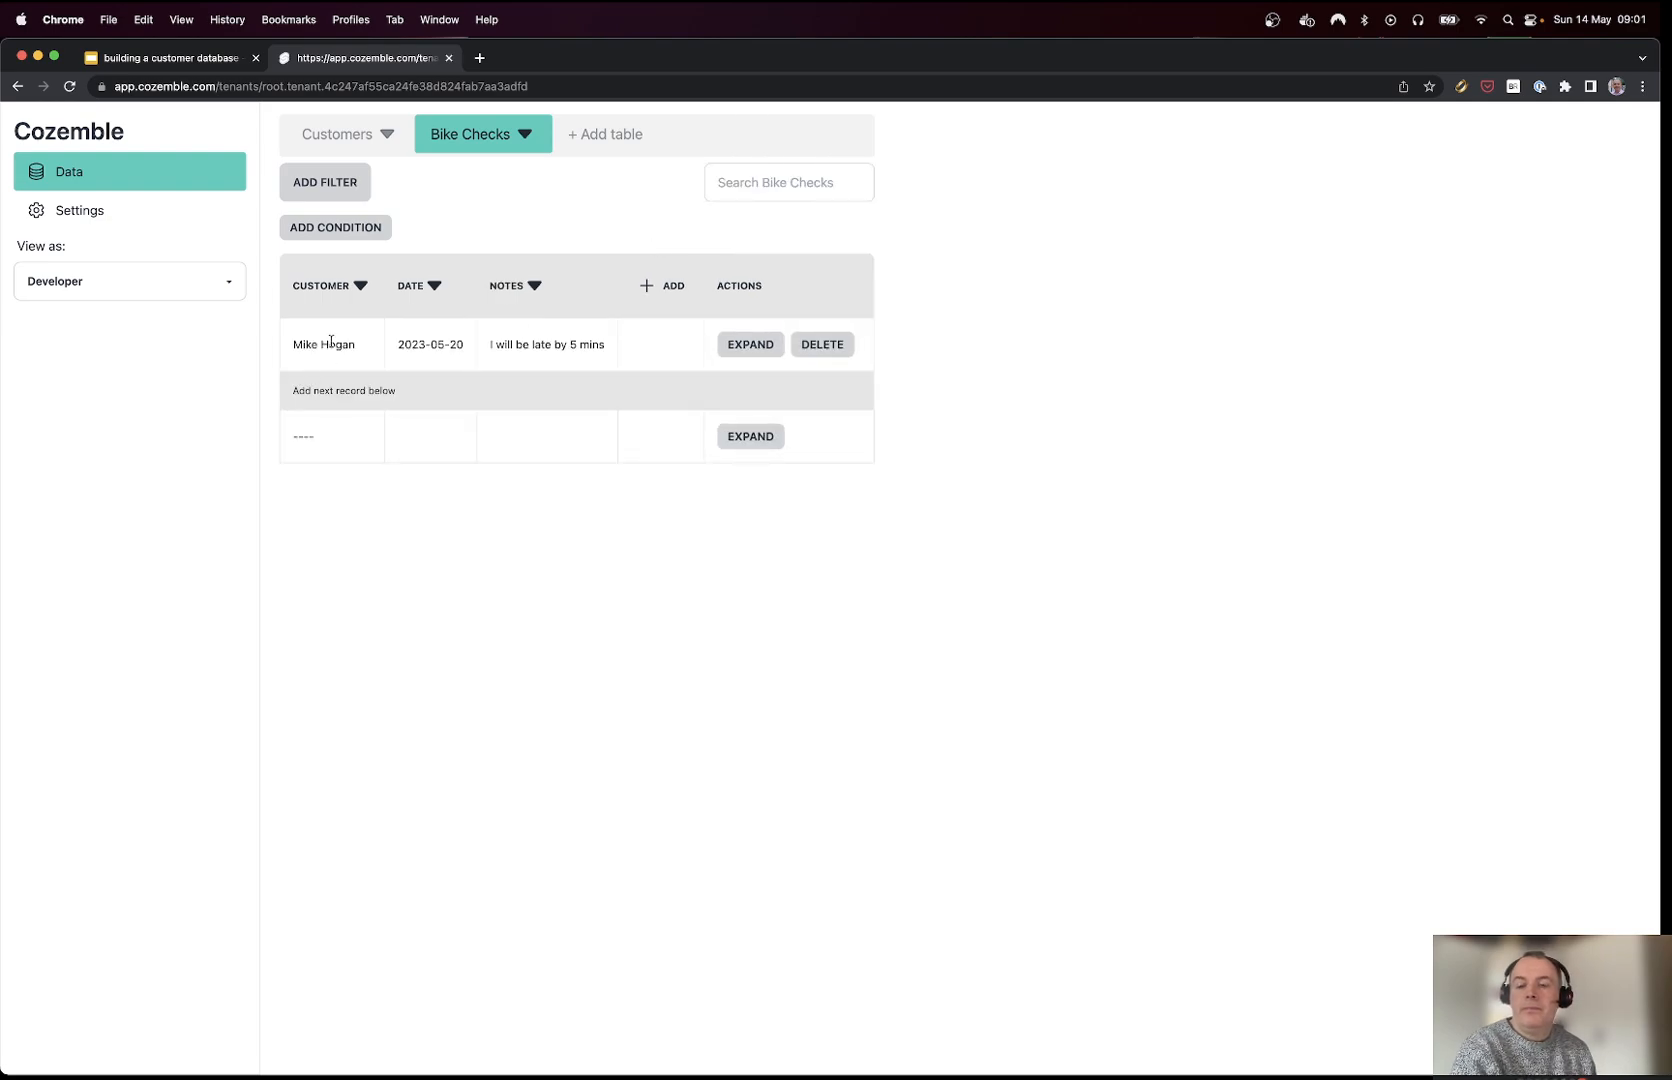
{"action": "left_click", "coordinate": [331, 341]}
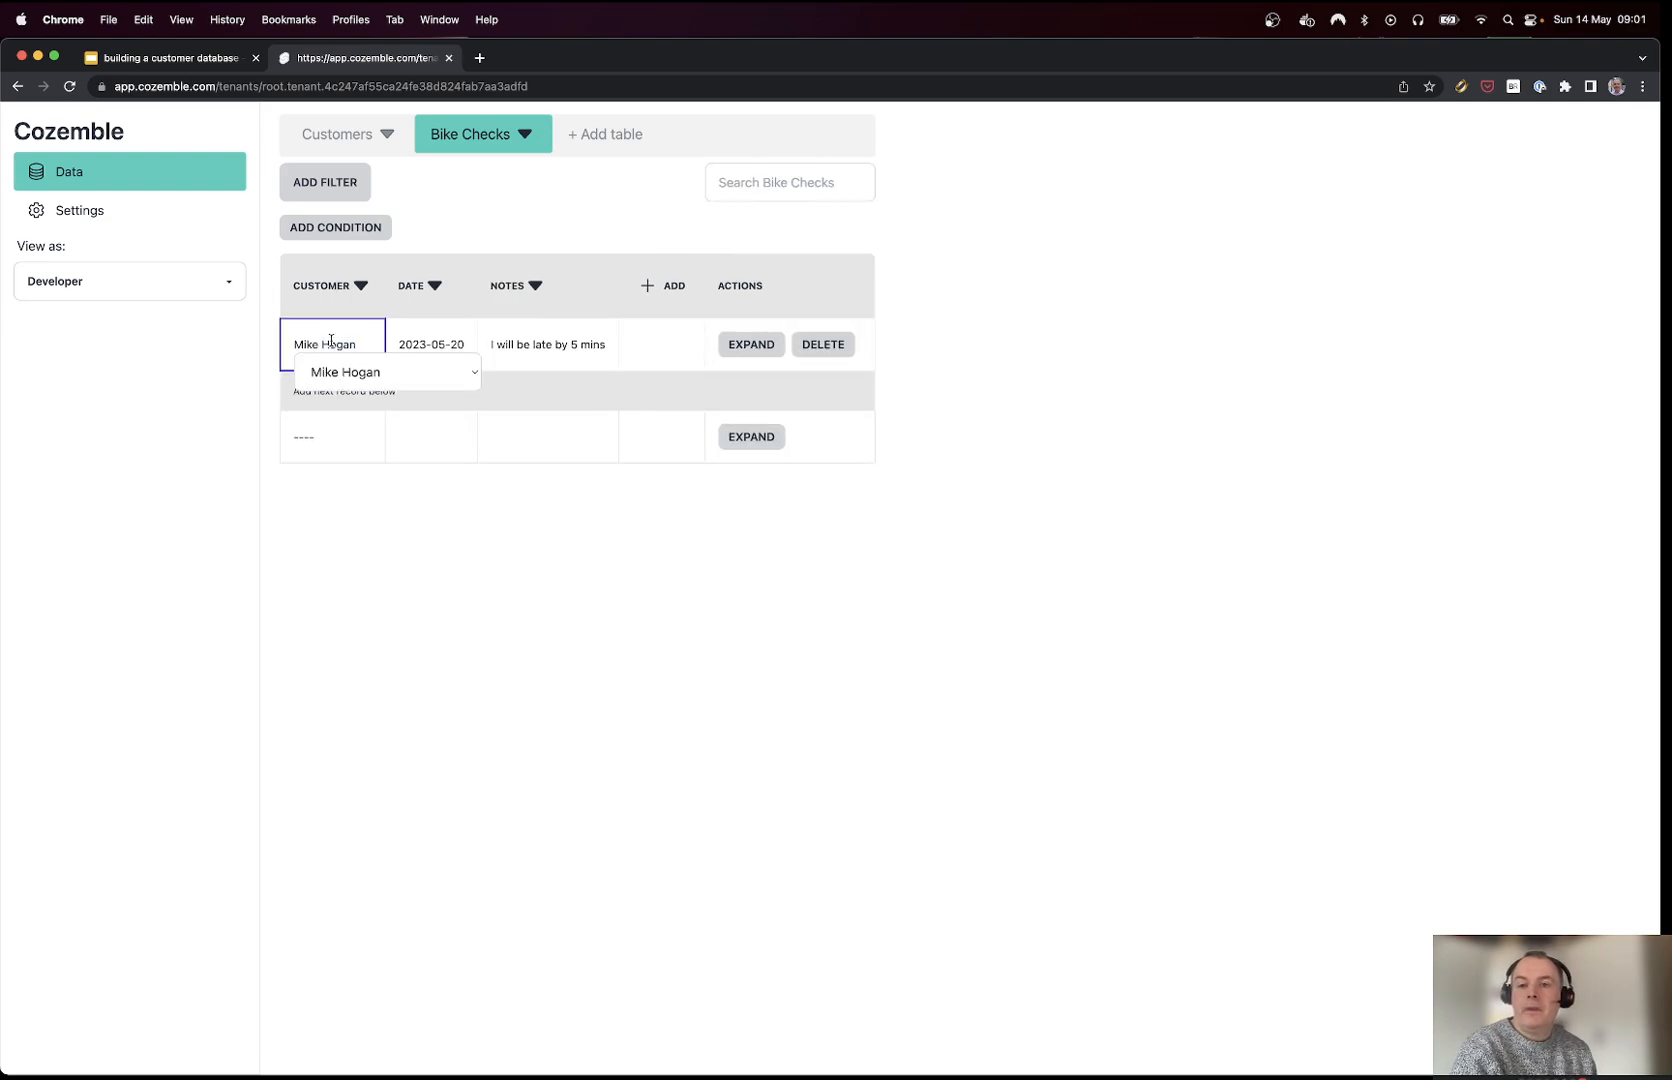
Step: Choose to create a new customer from the new bike check's Customer cell
{"action": "left_click", "coordinate": [462, 378]}
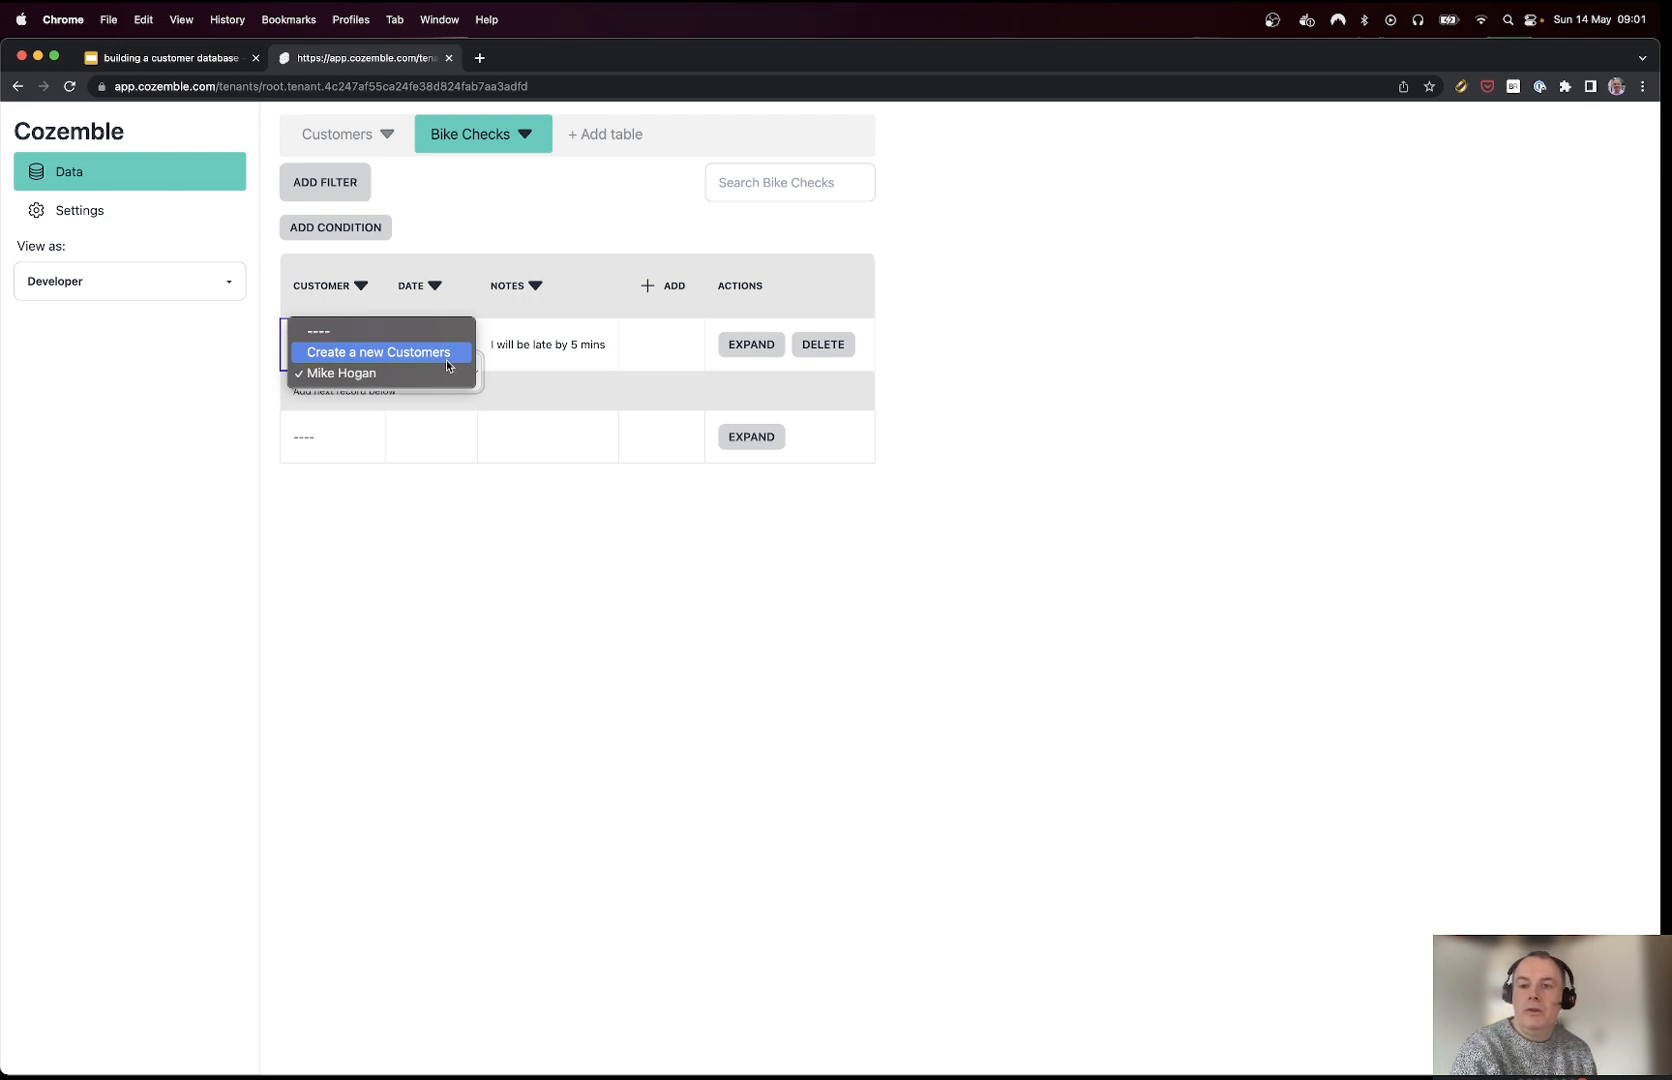
{"action": "left_click", "coordinate": [345, 555]}
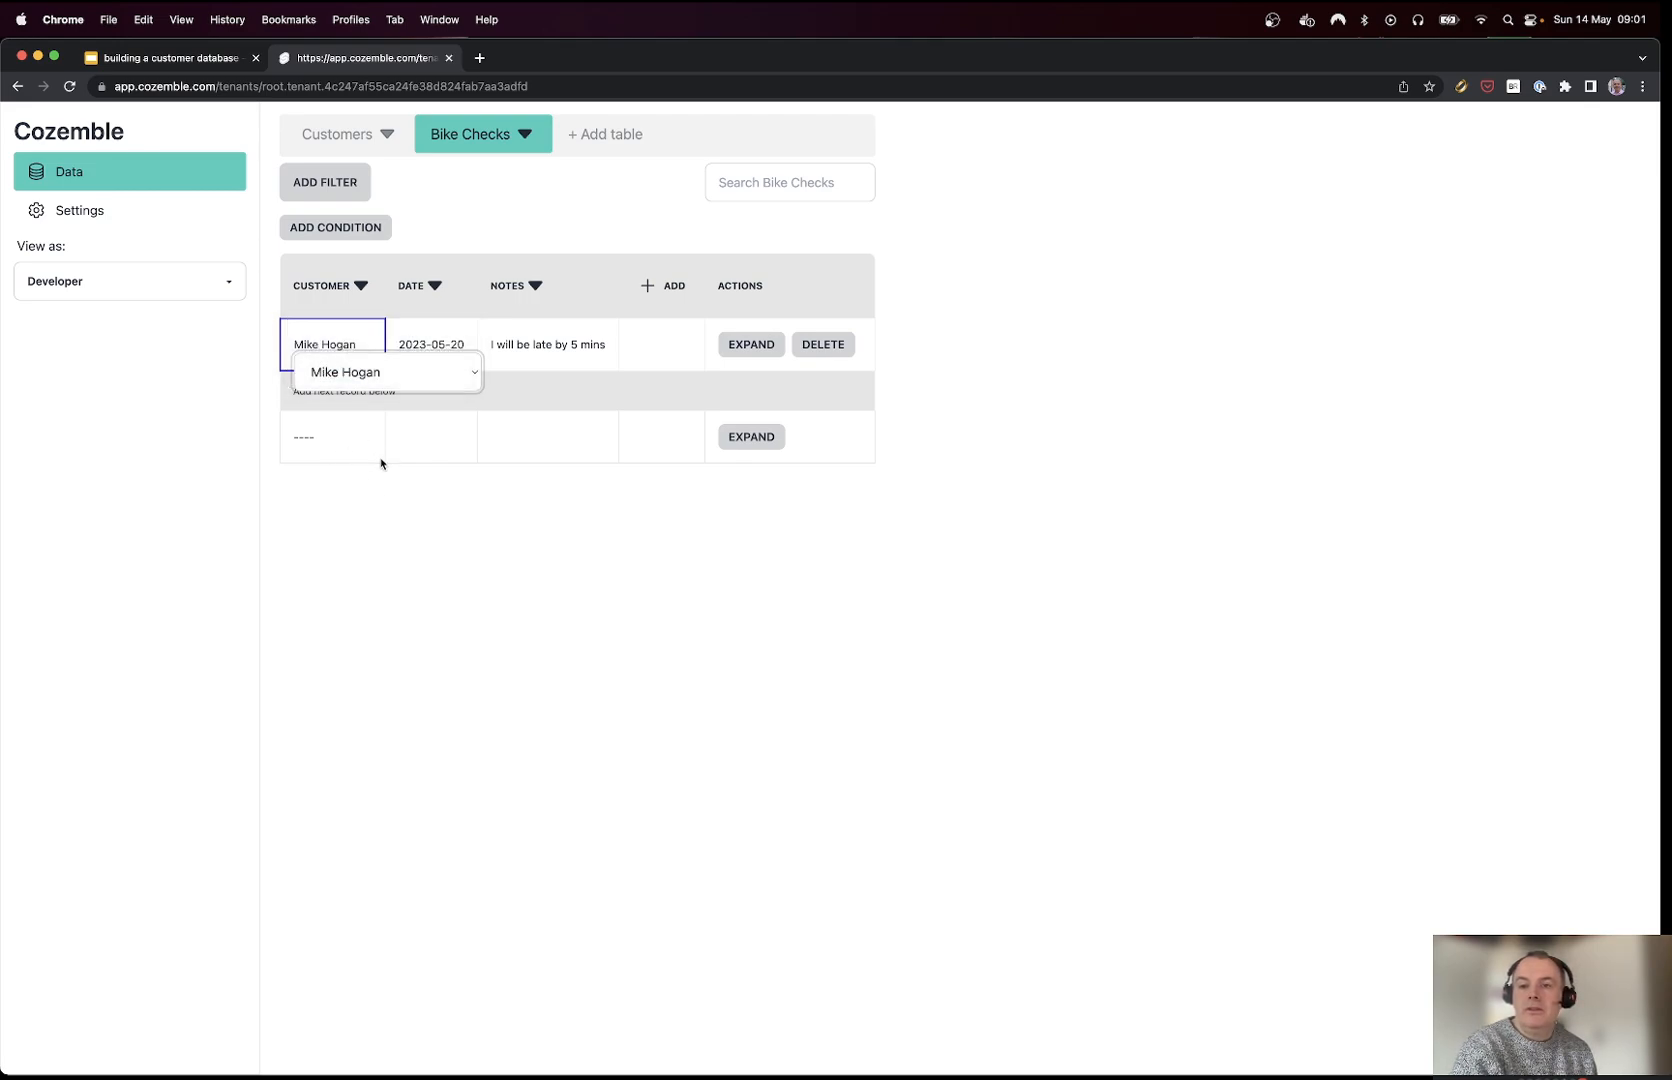
{"action": "left_click", "coordinate": [322, 436]}
{"action": "left_click", "coordinate": [325, 450]}
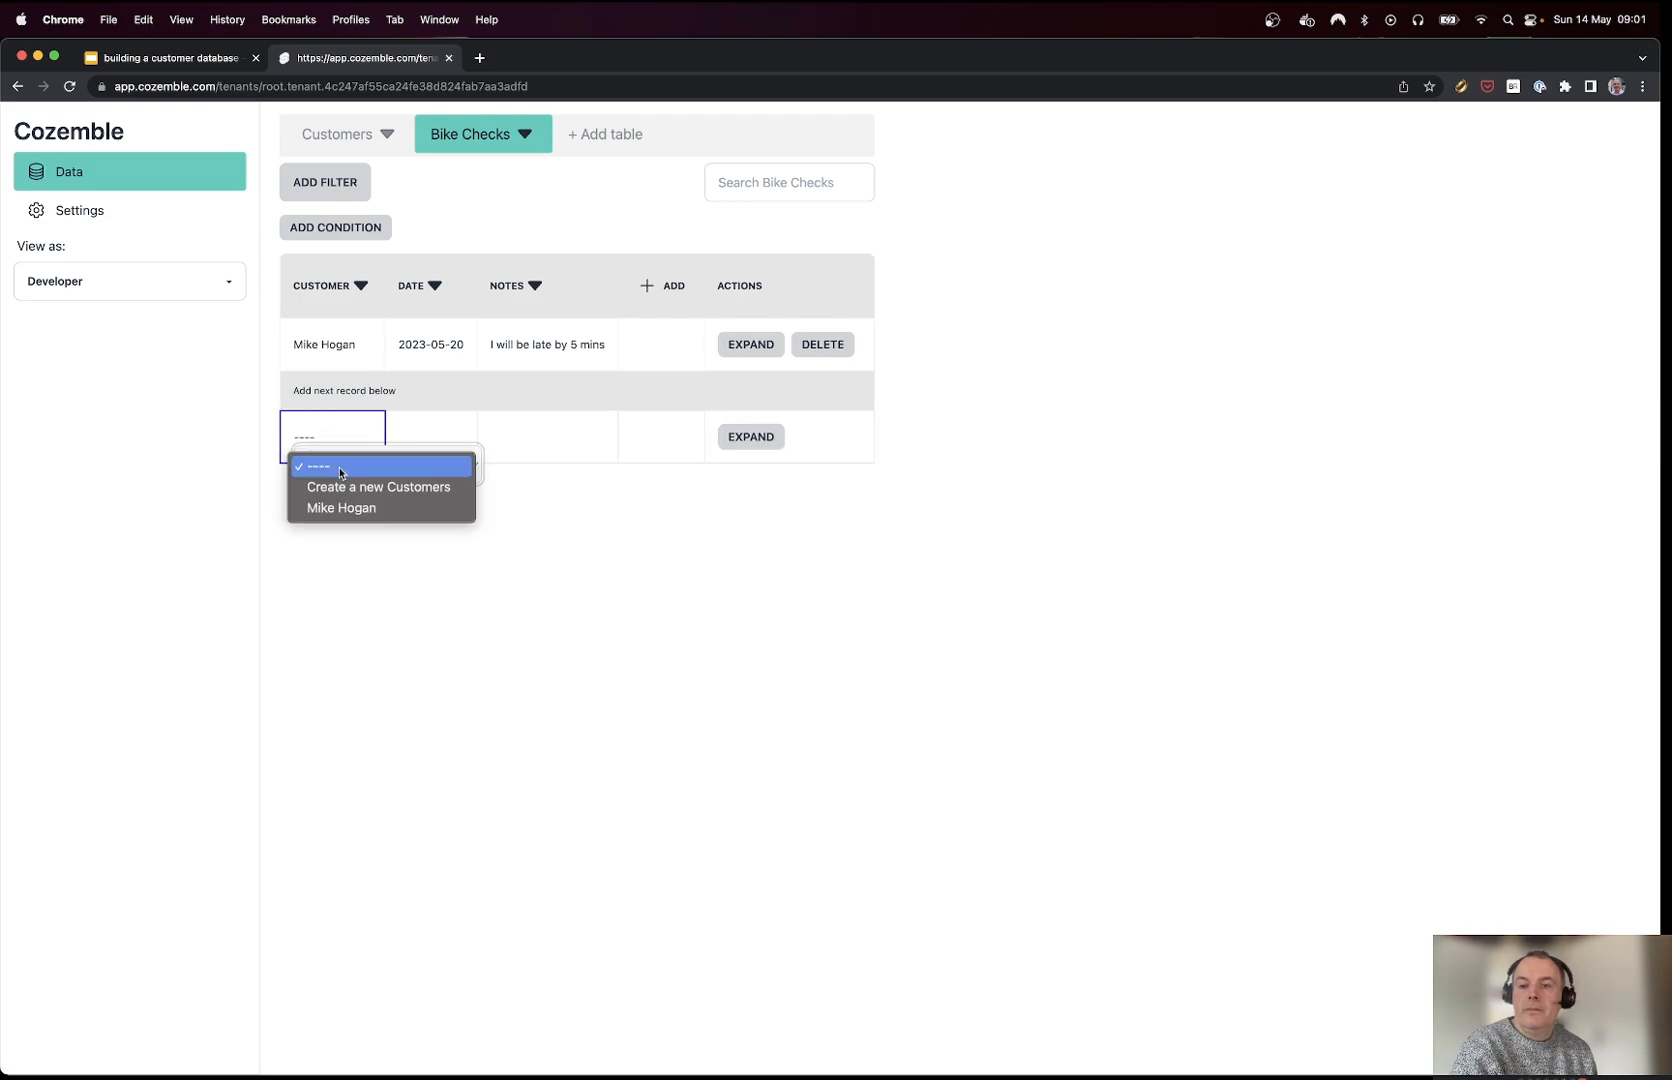
{"action": "left_click", "coordinate": [347, 488]}
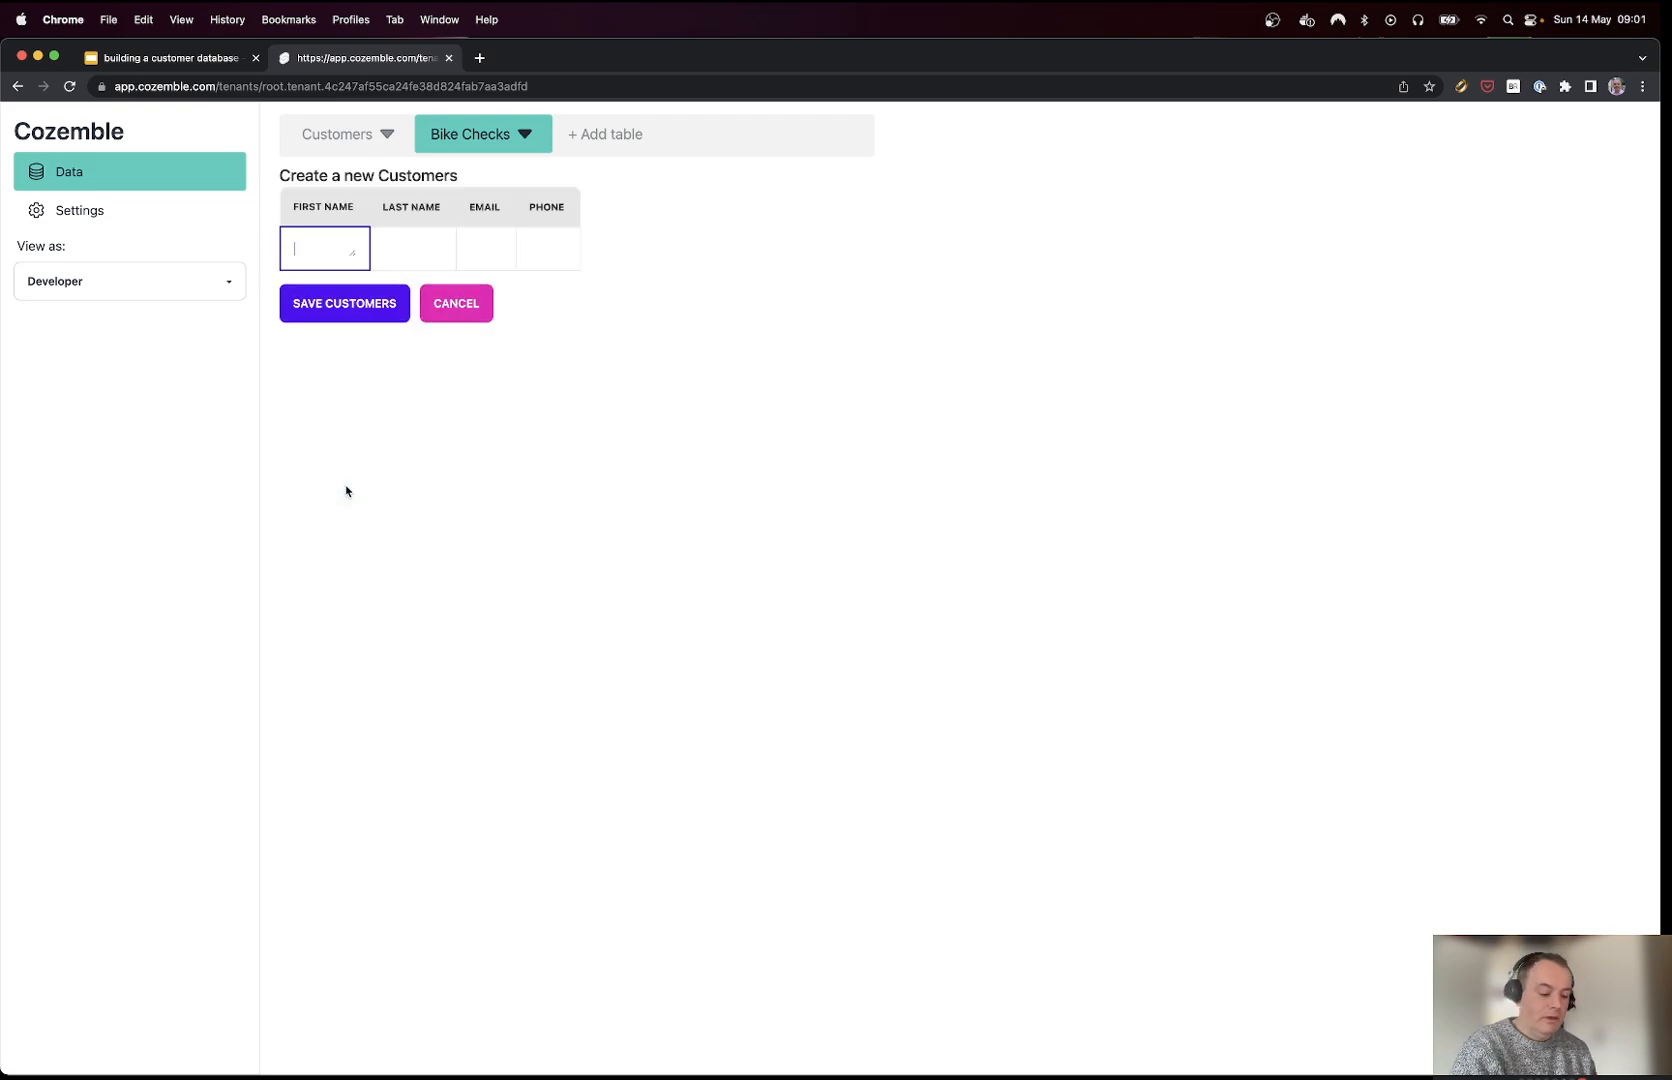
Step: Enter the new customer's first and last name
{"action": "type", "text": "Jane"}
{"action": "key", "text": "Tab"}
{"action": "type", "text": "D"}
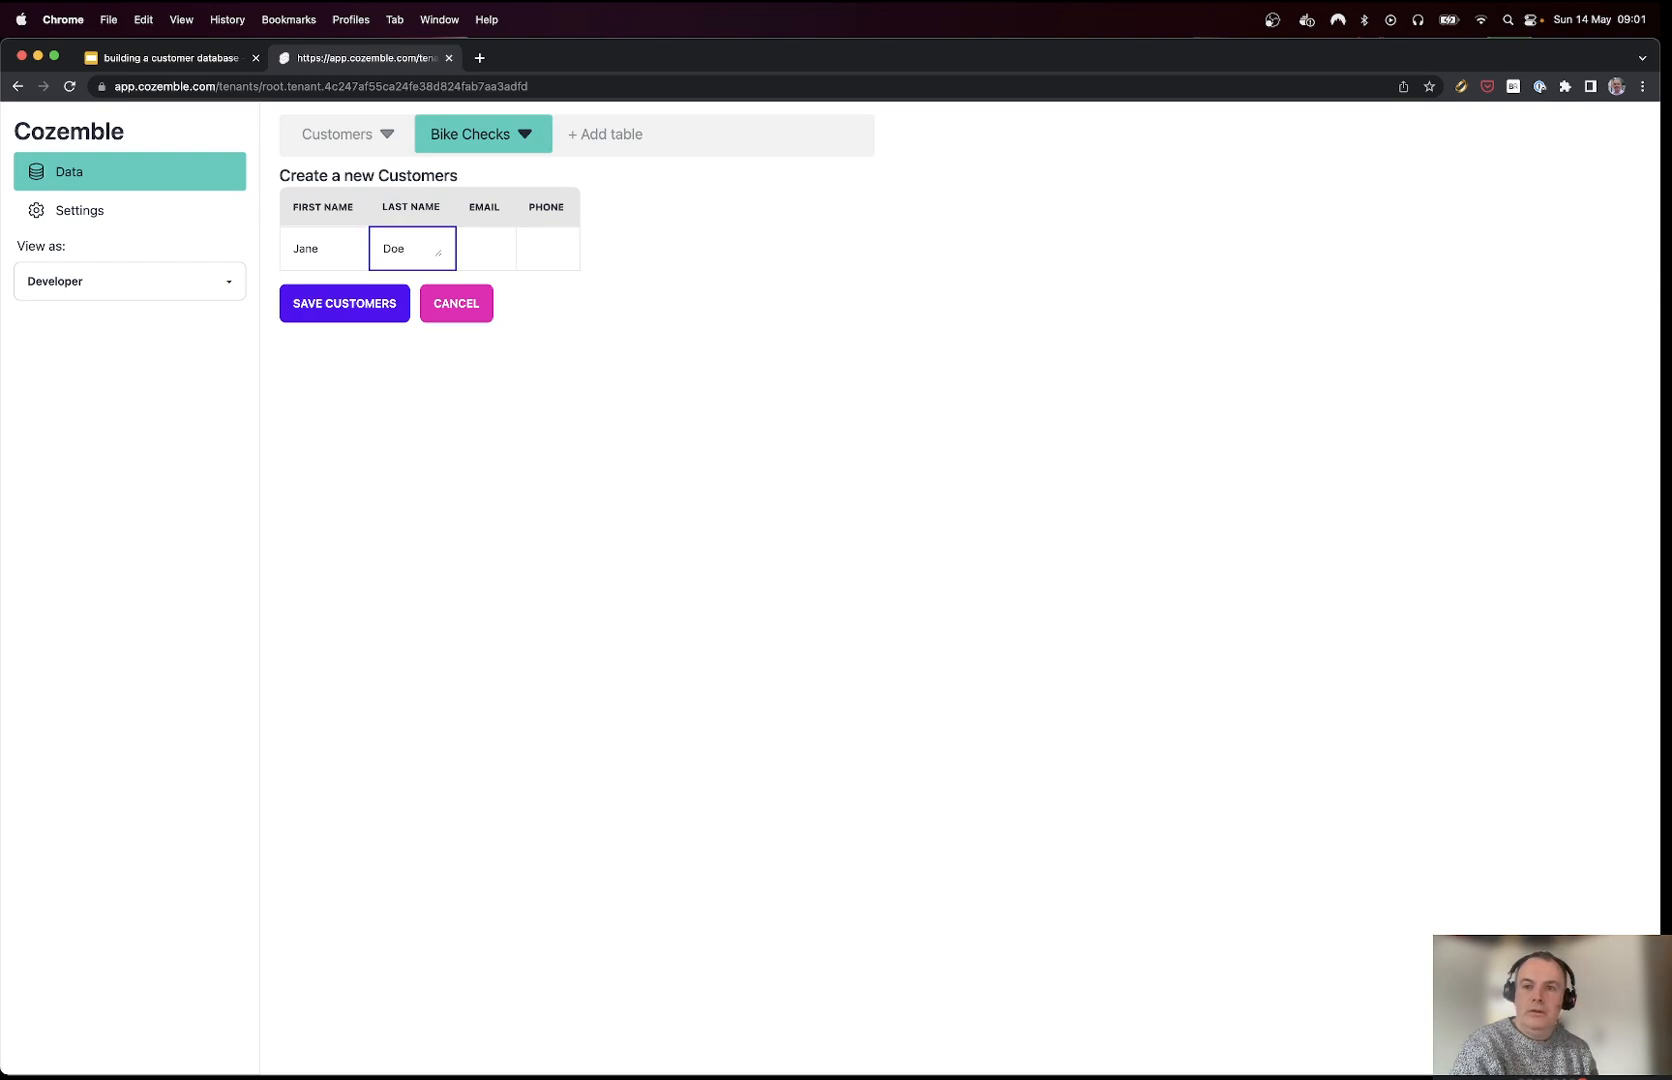
{"action": "type", "text": "oe"}
{"action": "left_click", "coordinate": [347, 312]}
Step: Fill in the new customer's e-mail and phone number and save the customer
{"action": "left_click", "coordinate": [483, 243]}
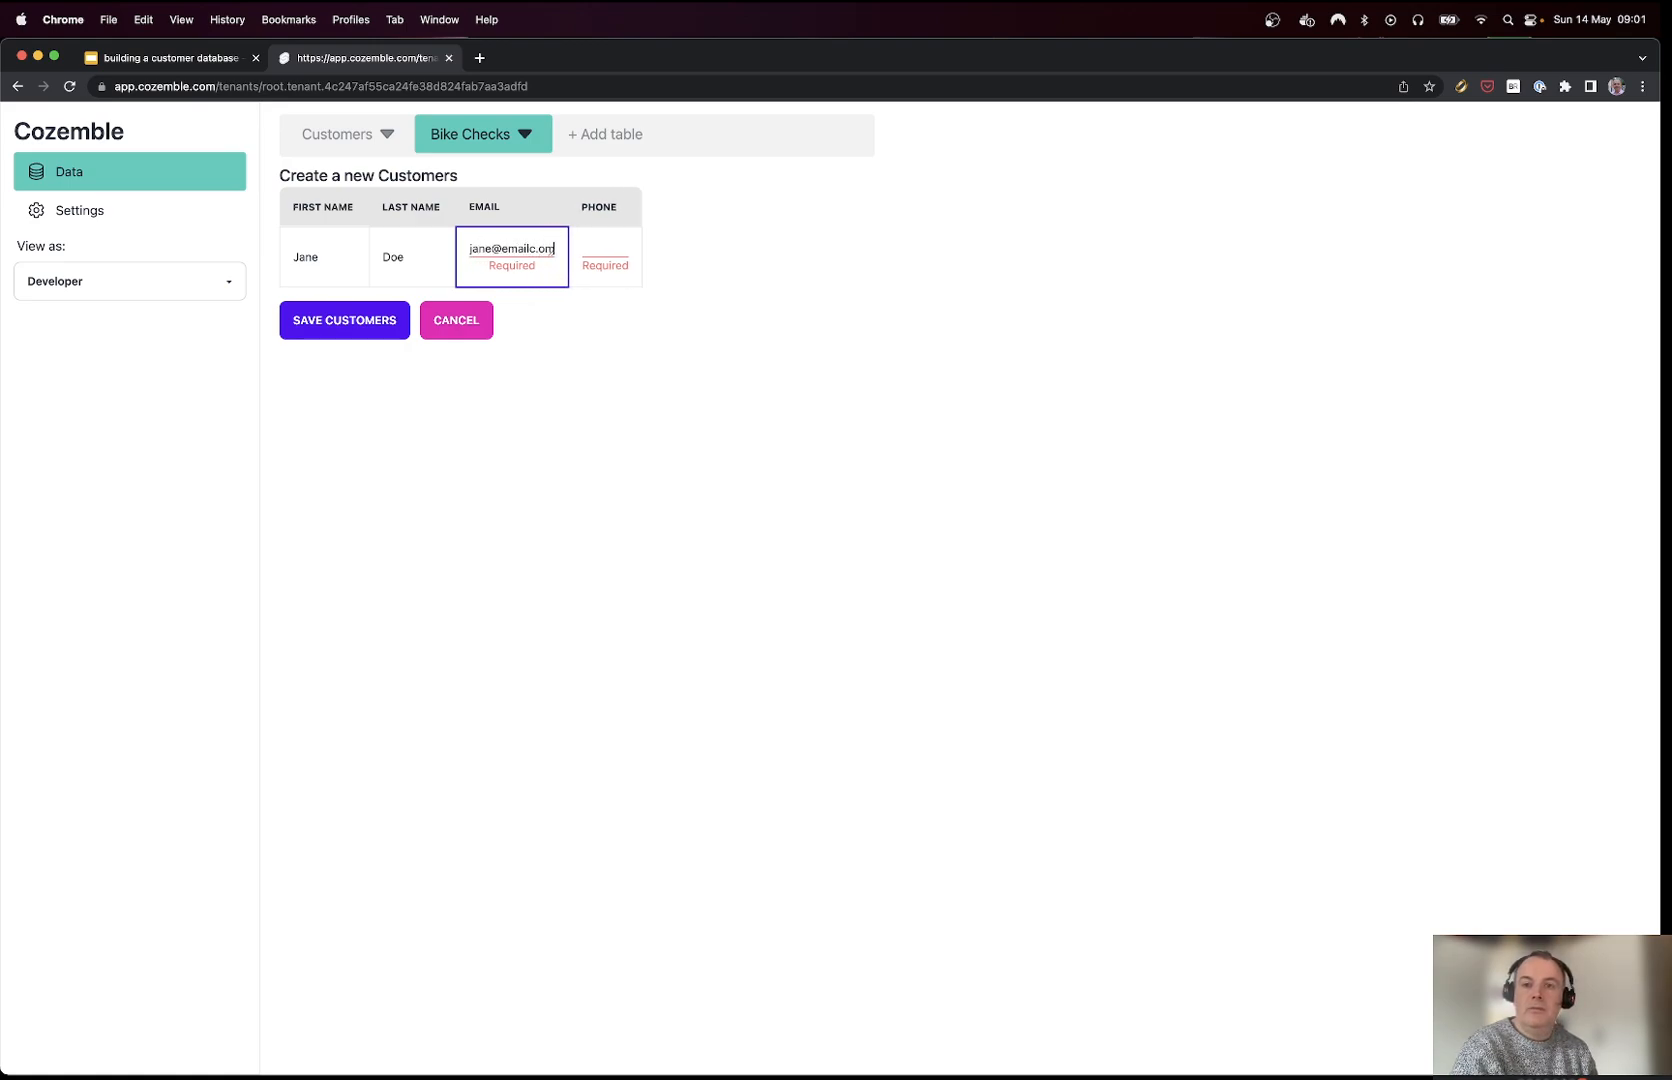
{"action": "key", "text": "BackSpace"}
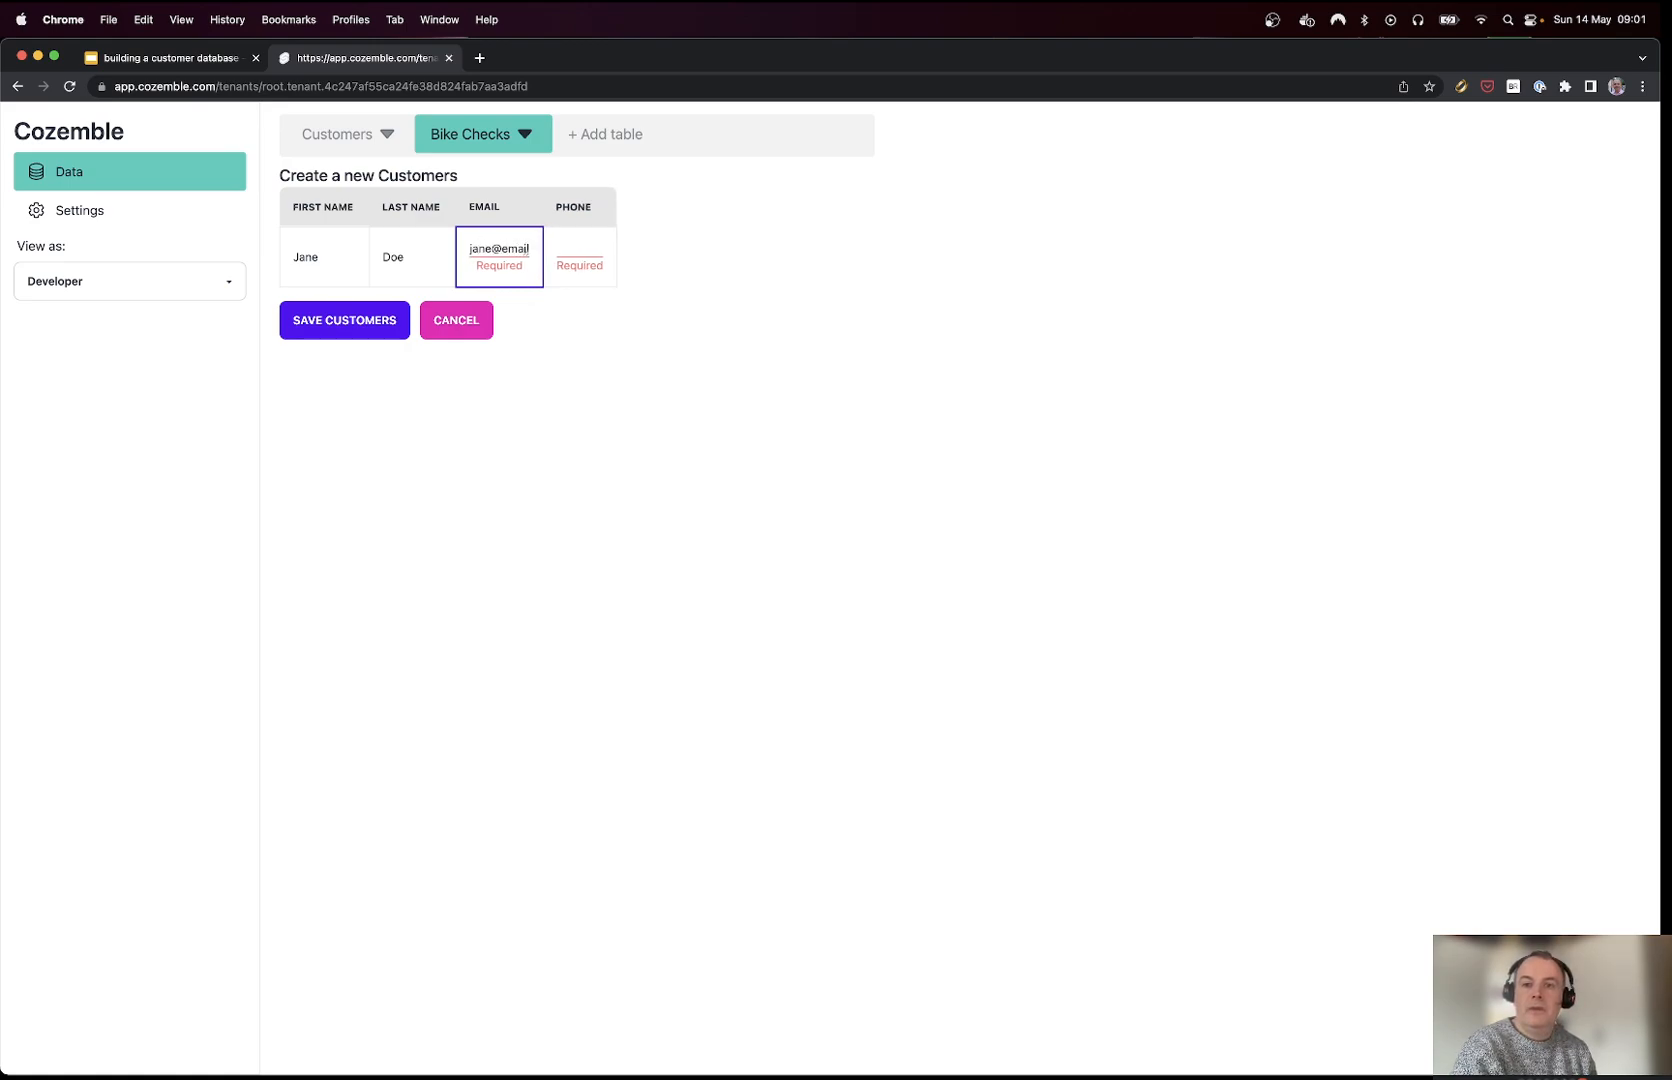
{"action": "left_click", "coordinate": [608, 257]}
{"action": "type", "text": "234234324"}
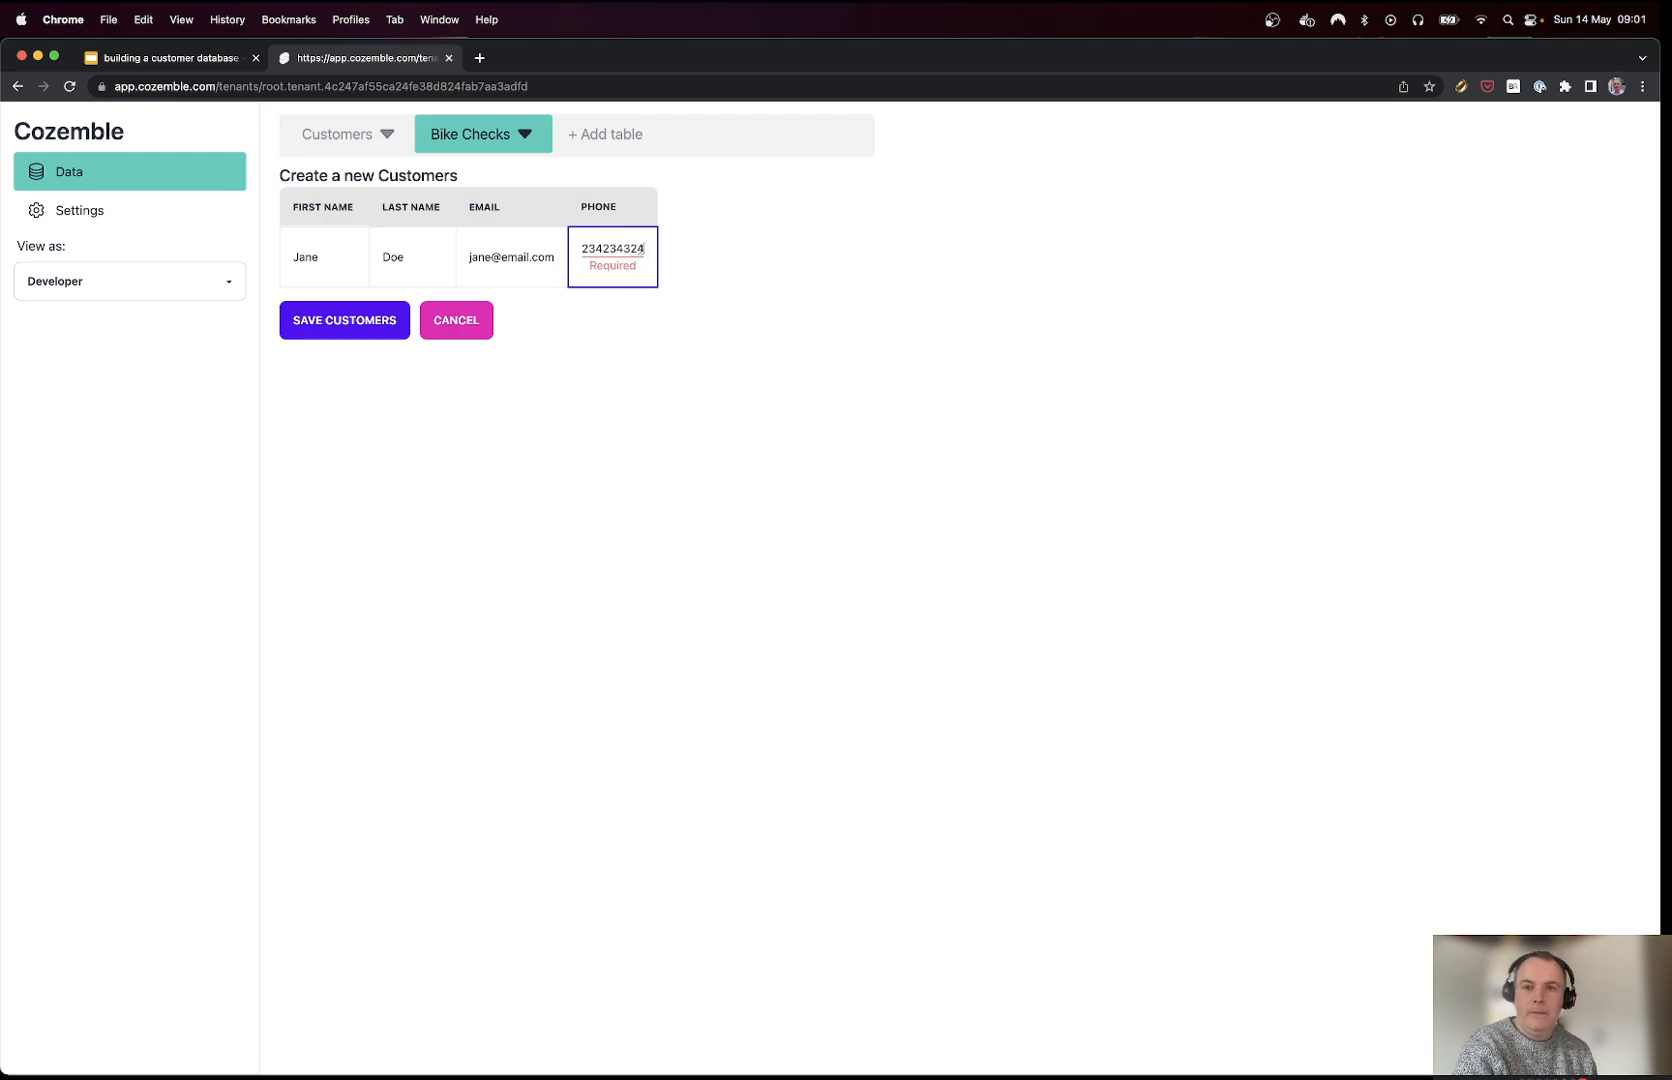
{"action": "left_click", "coordinate": [338, 321]}
{"action": "left_click", "coordinate": [418, 440]}
Step: Set the new bike check's date to 4 May 2023
{"action": "left_click", "coordinate": [513, 464]}
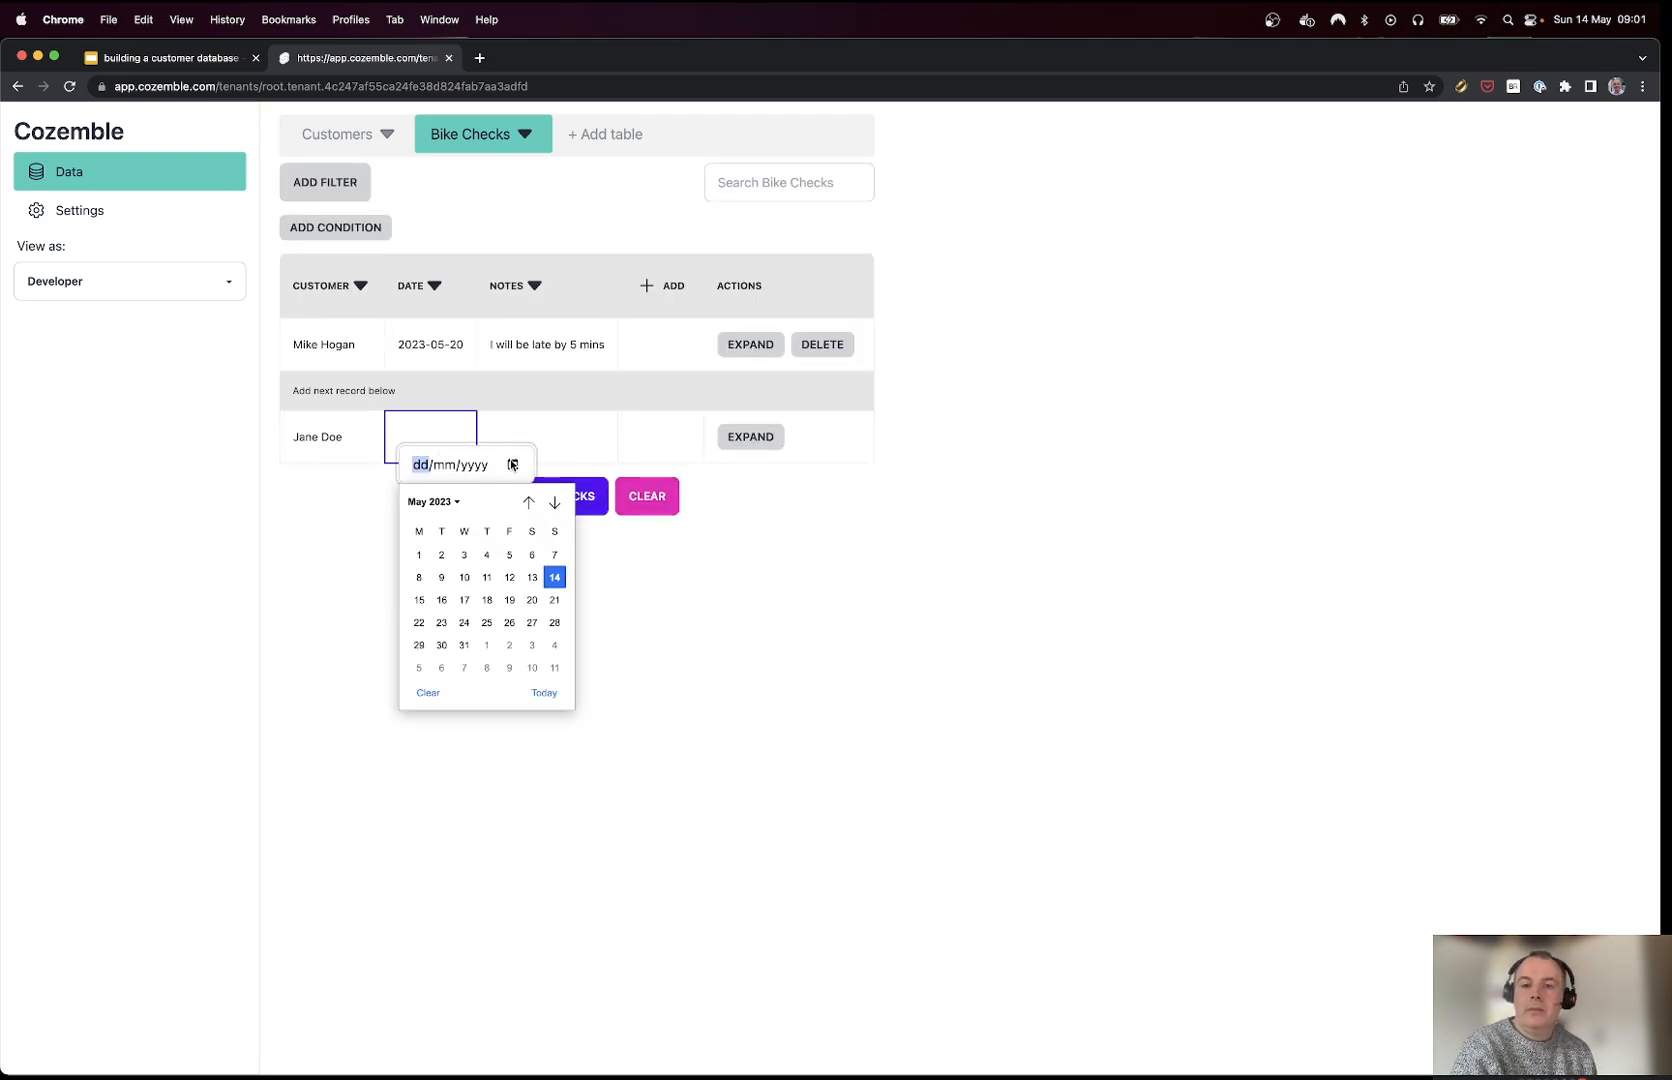
{"action": "left_click", "coordinate": [487, 555]}
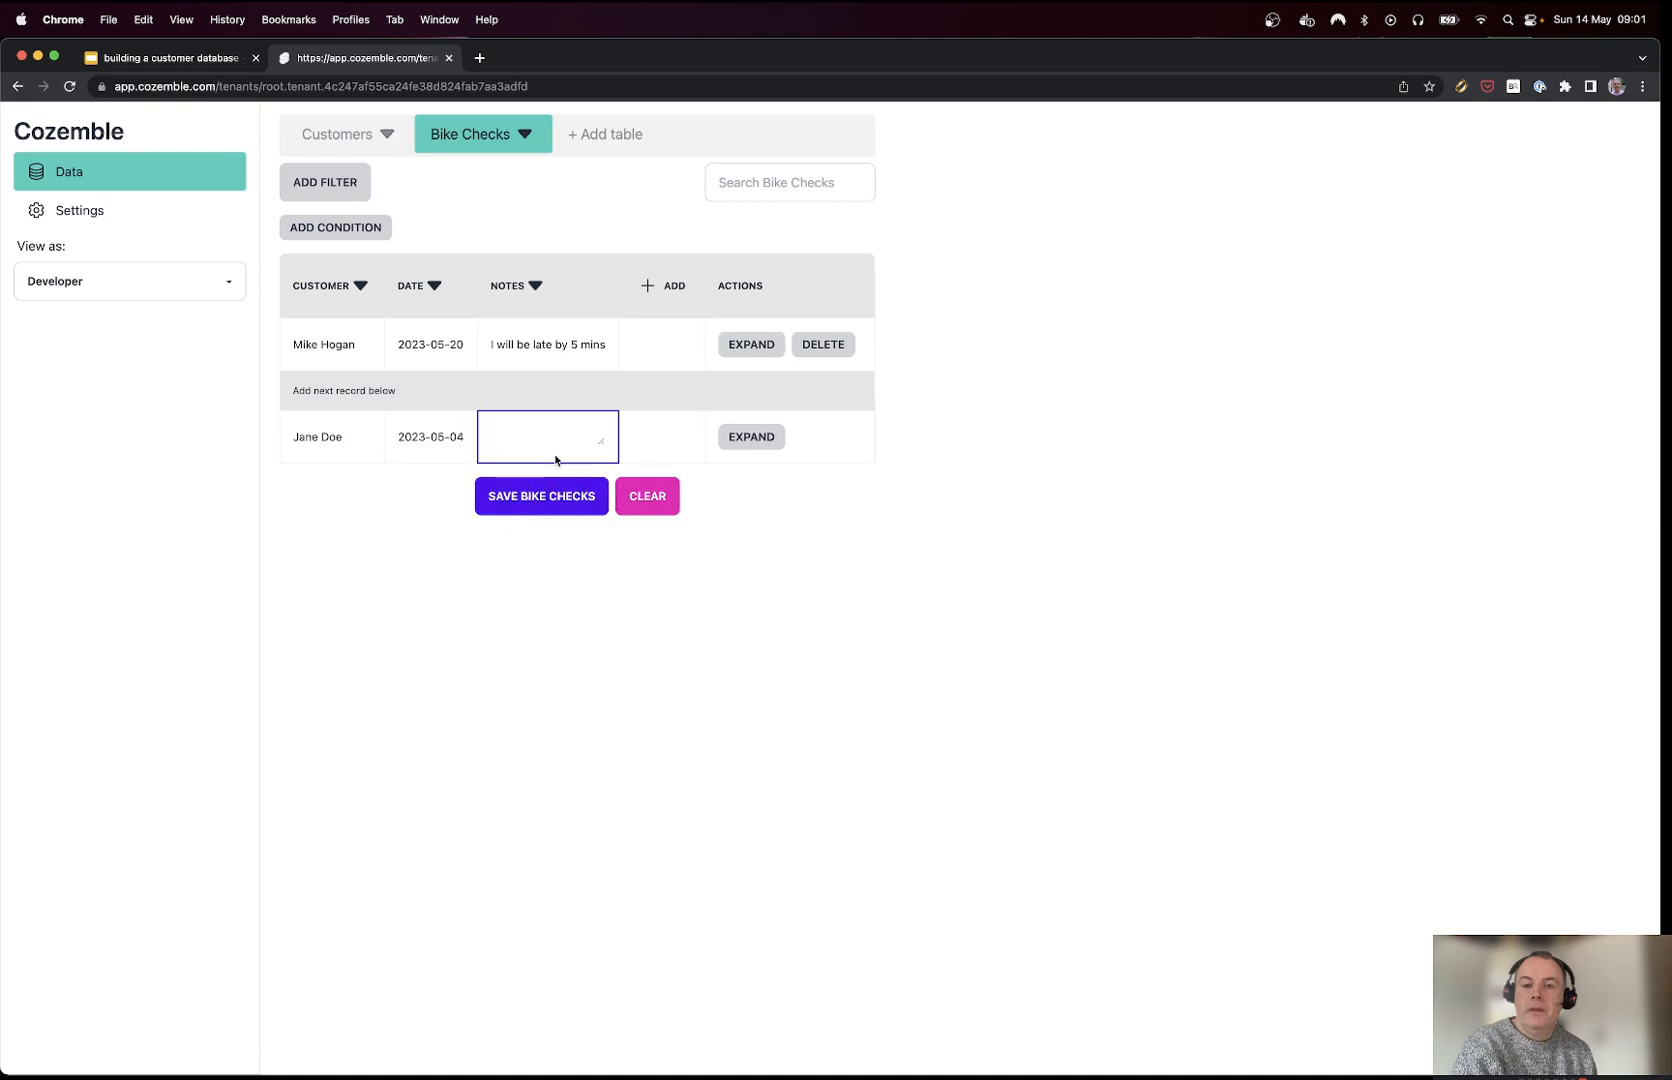
{"action": "left_click", "coordinate": [550, 493]}
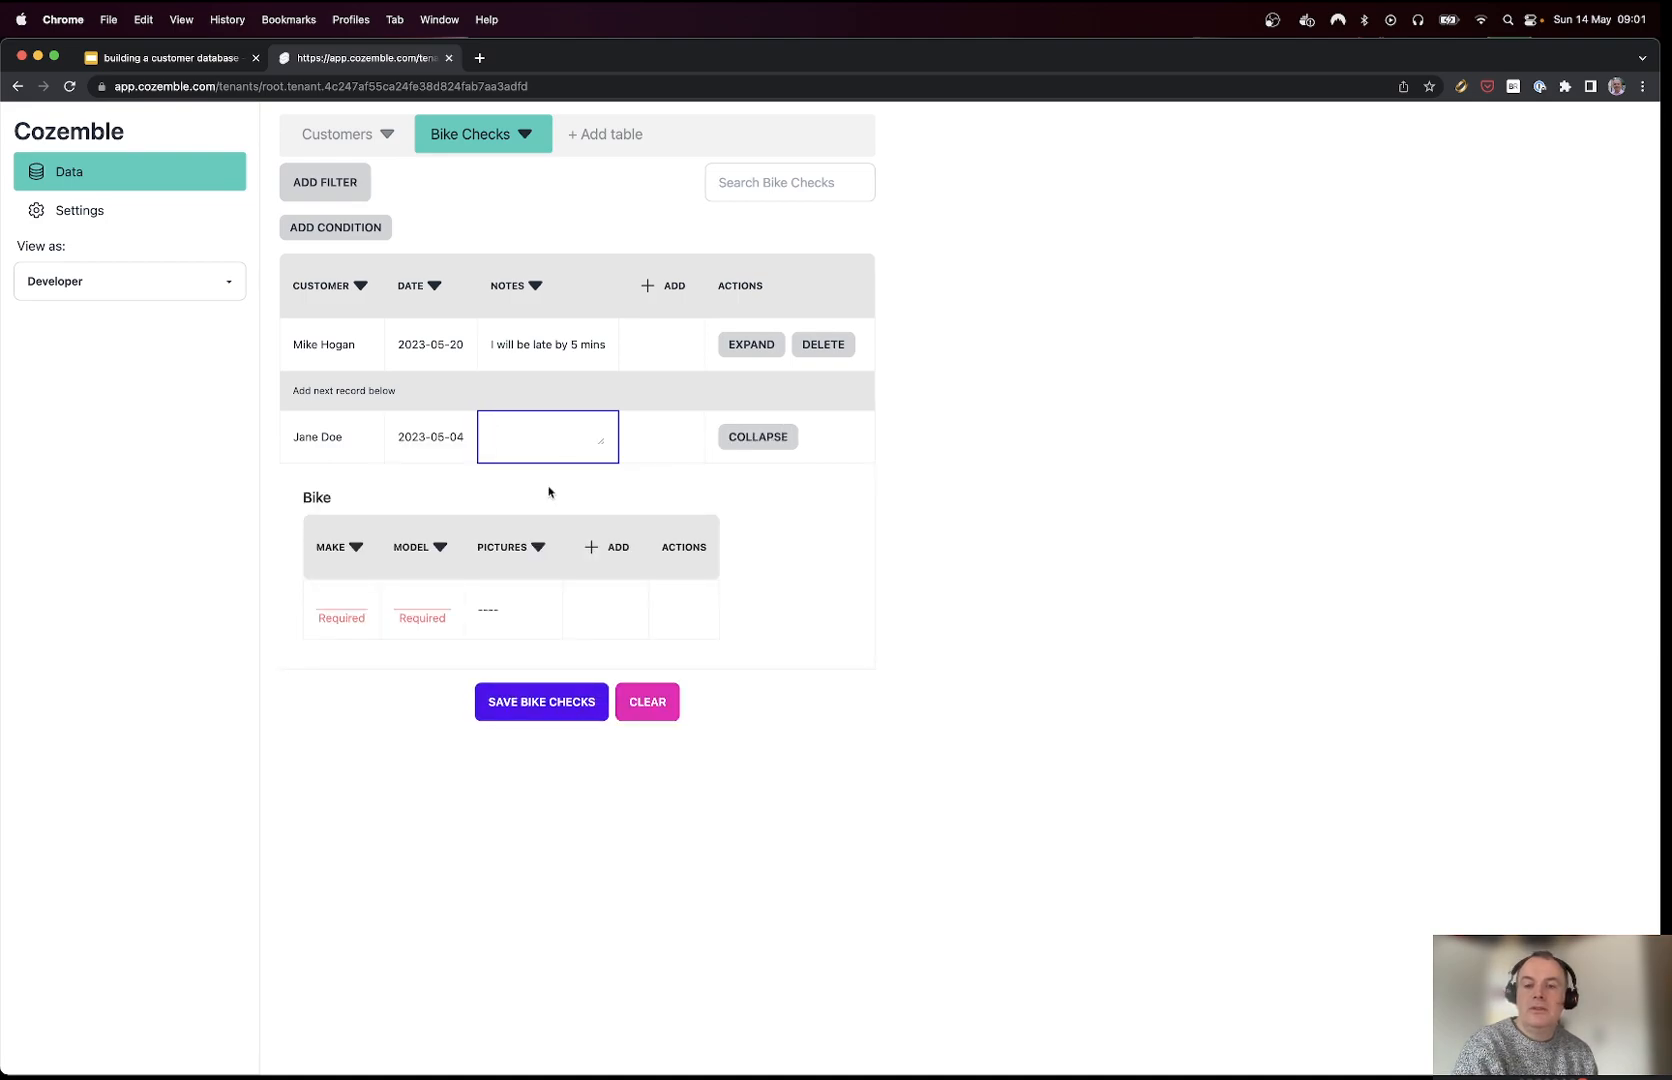
Step: Enter bike Make Rayleigh and Model Banana, and save the bike check
{"action": "left_click", "coordinate": [331, 597]}
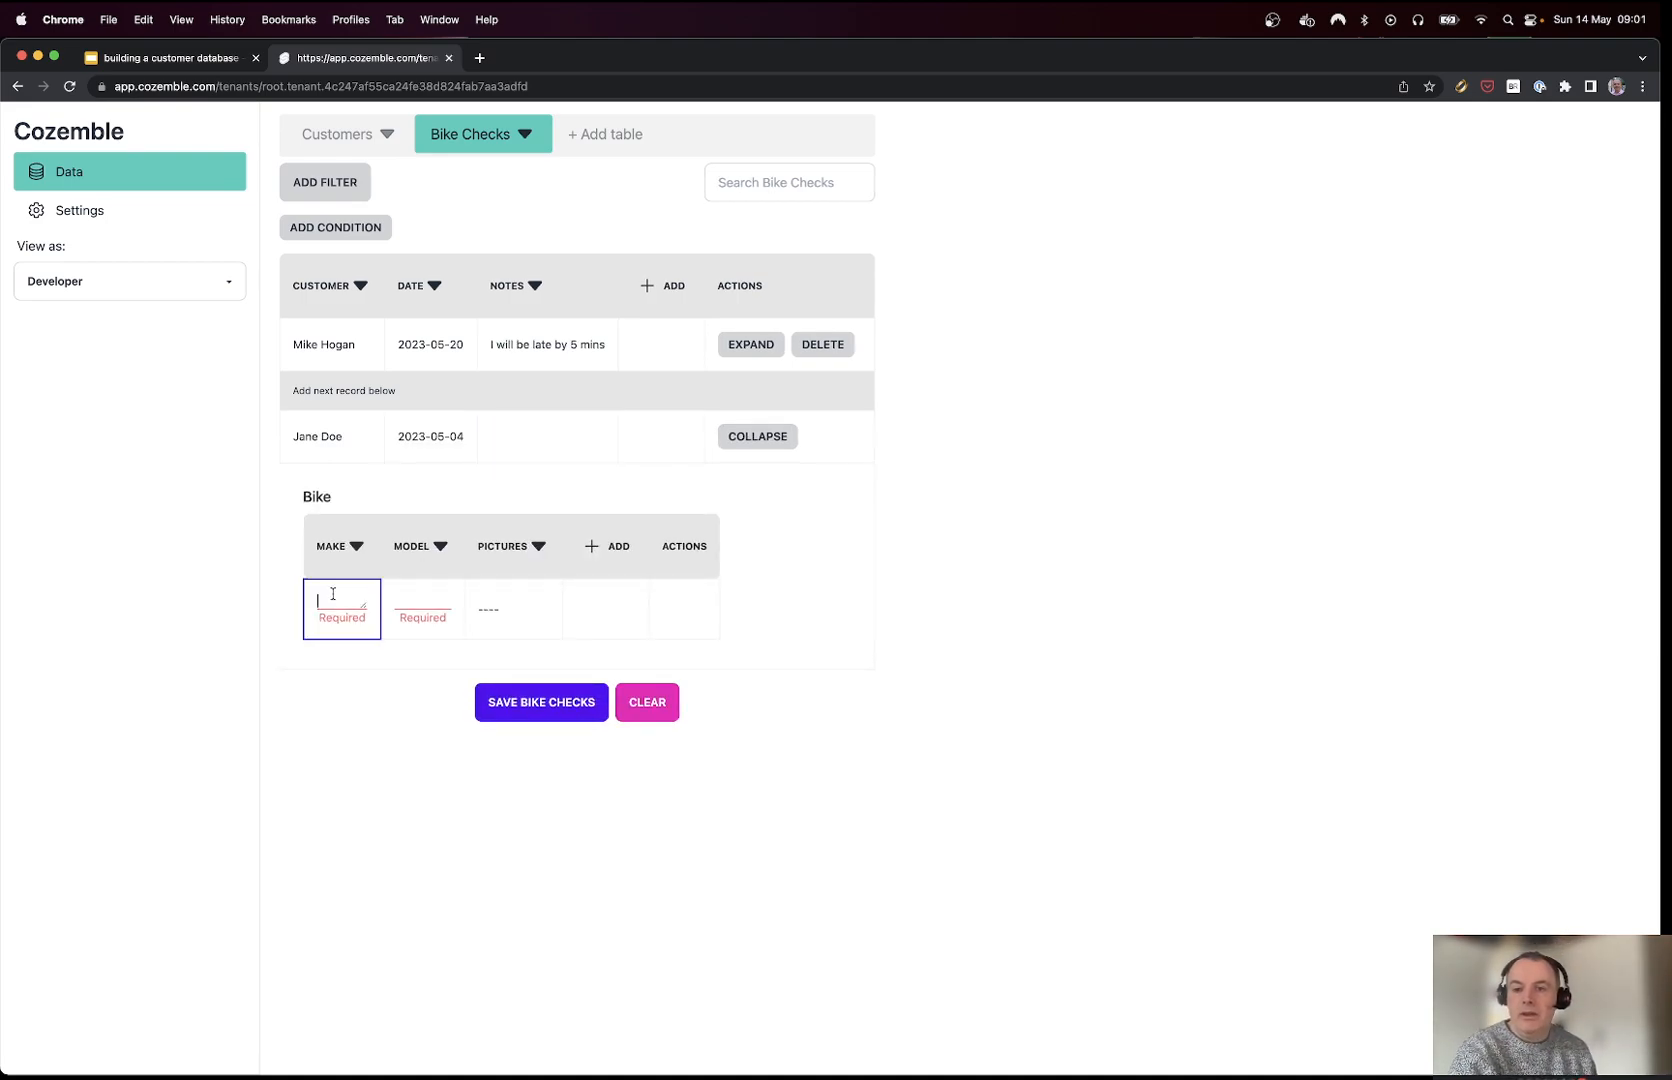
{"action": "type", "text": "Raylei"}
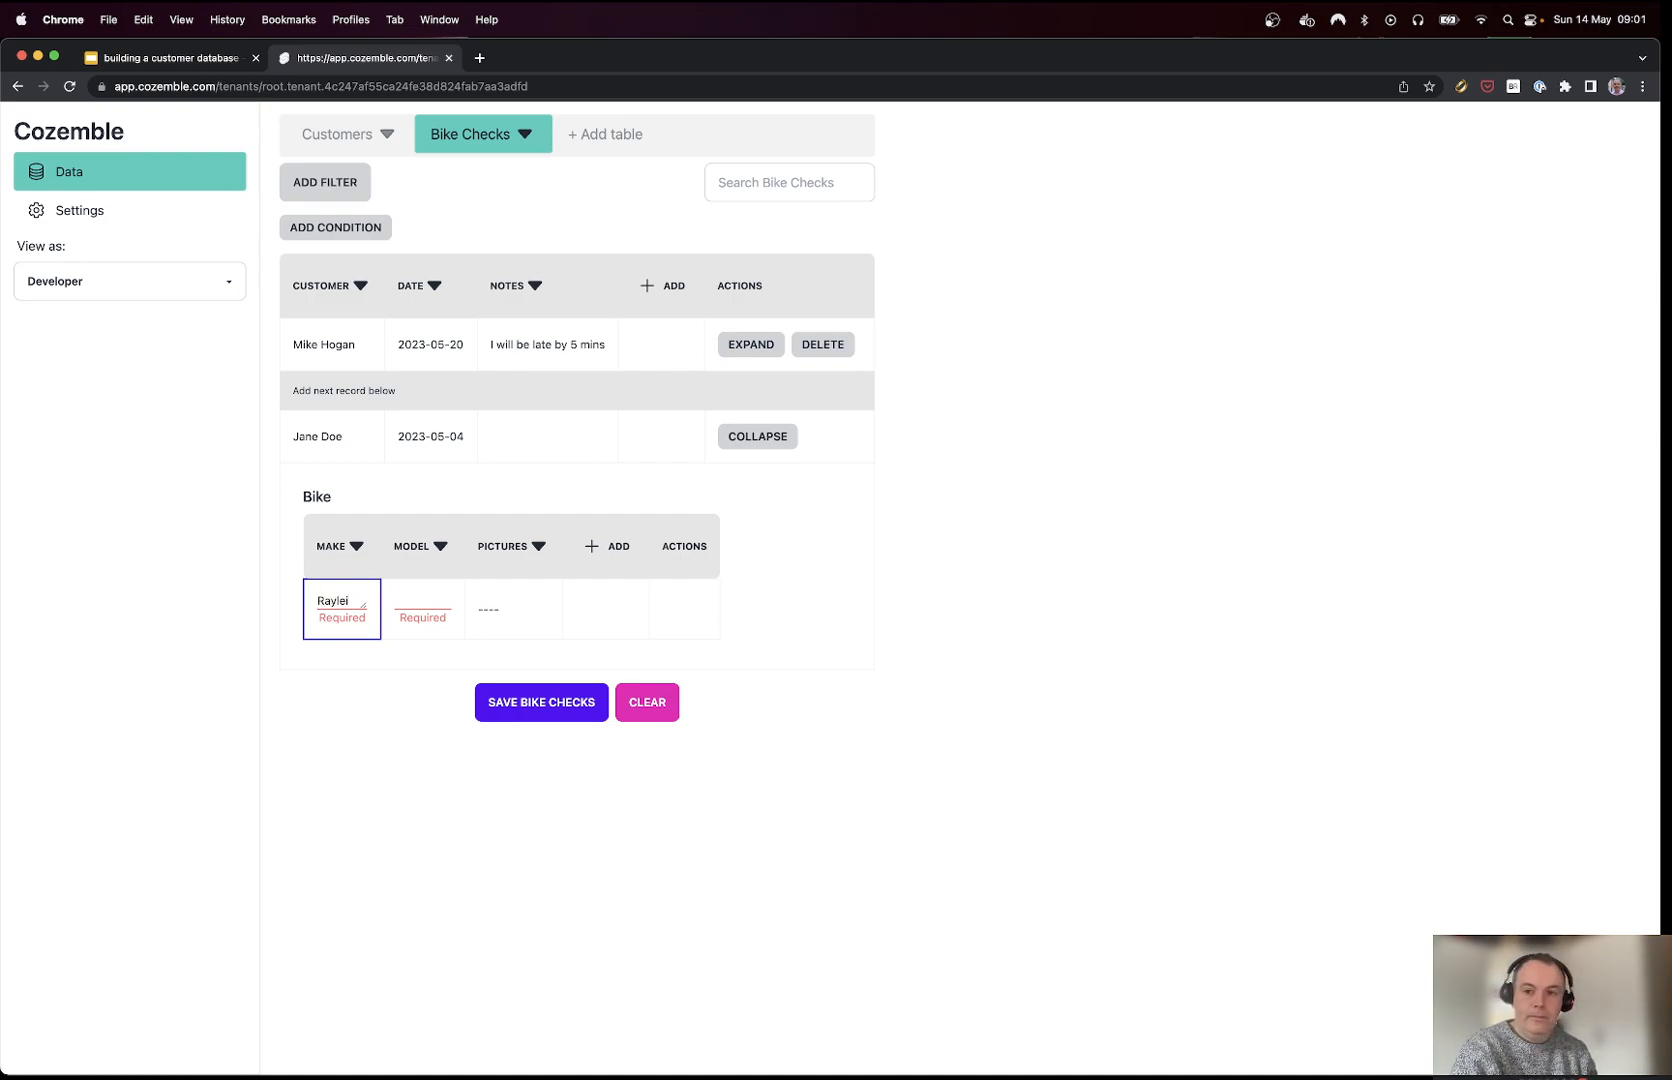
{"action": "type", "text": "gh"}
{"action": "key", "text": "Tab"}
{"action": "type", "text": "Bana"}
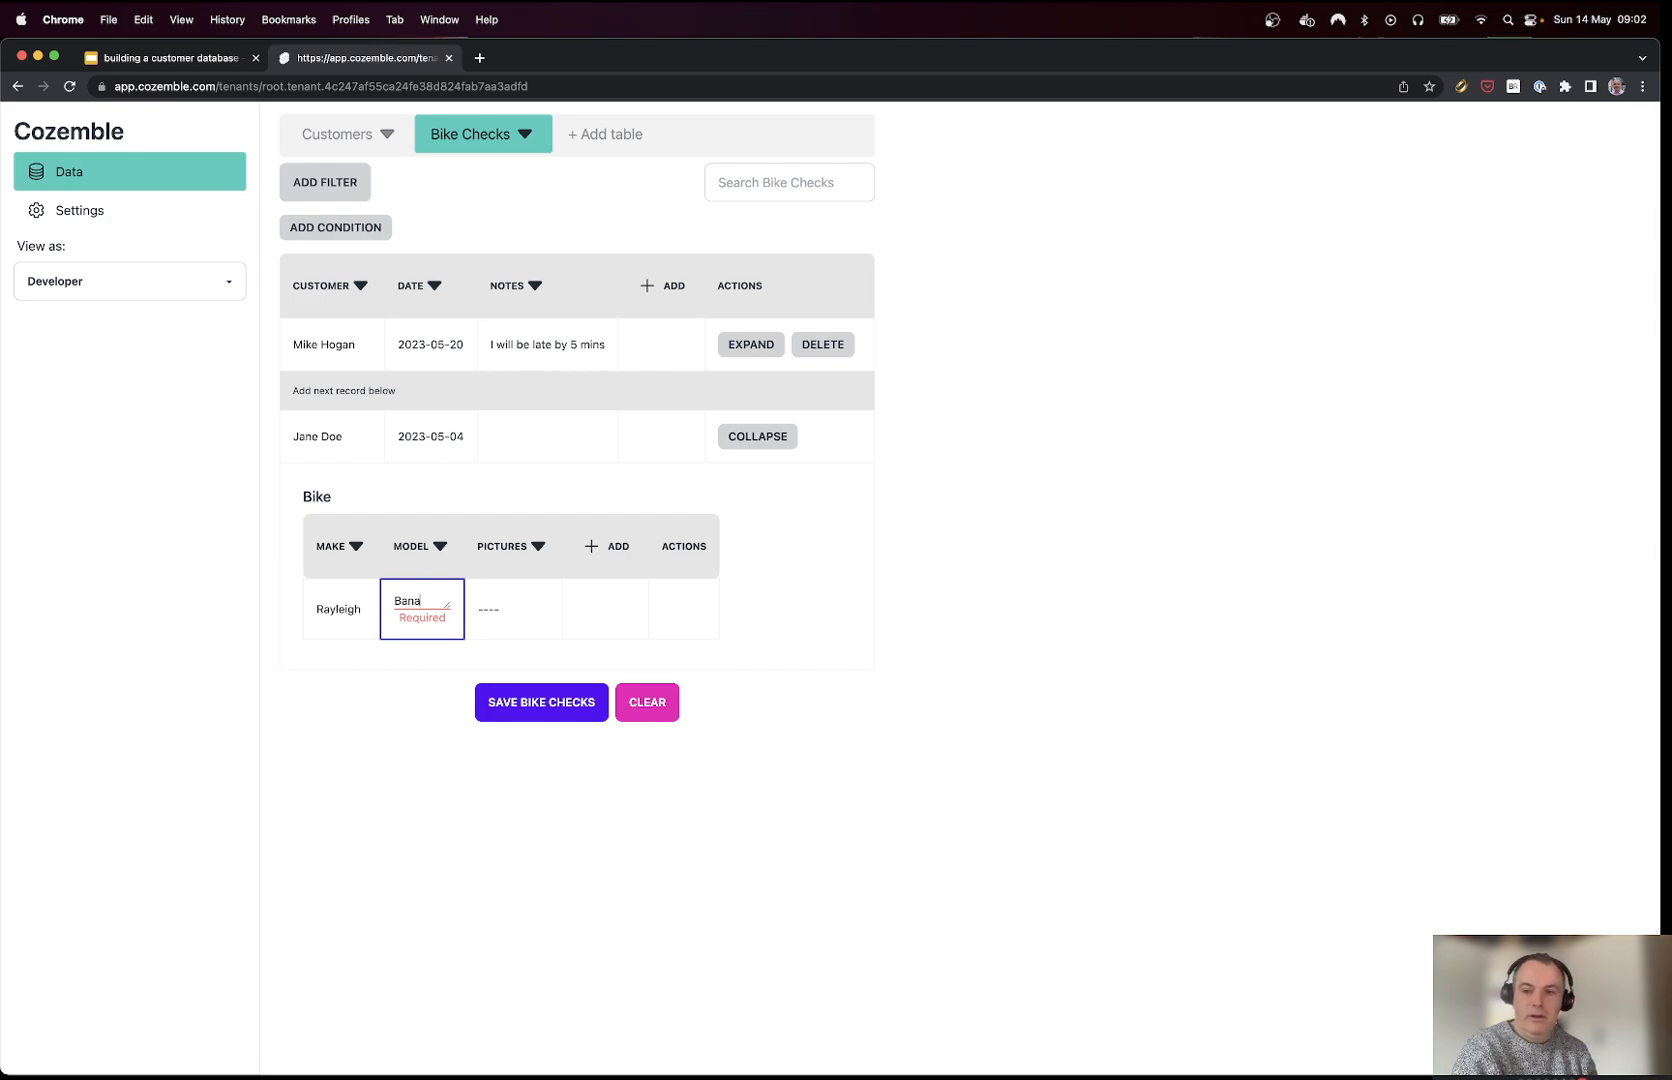
{"action": "type", "text": "na"}
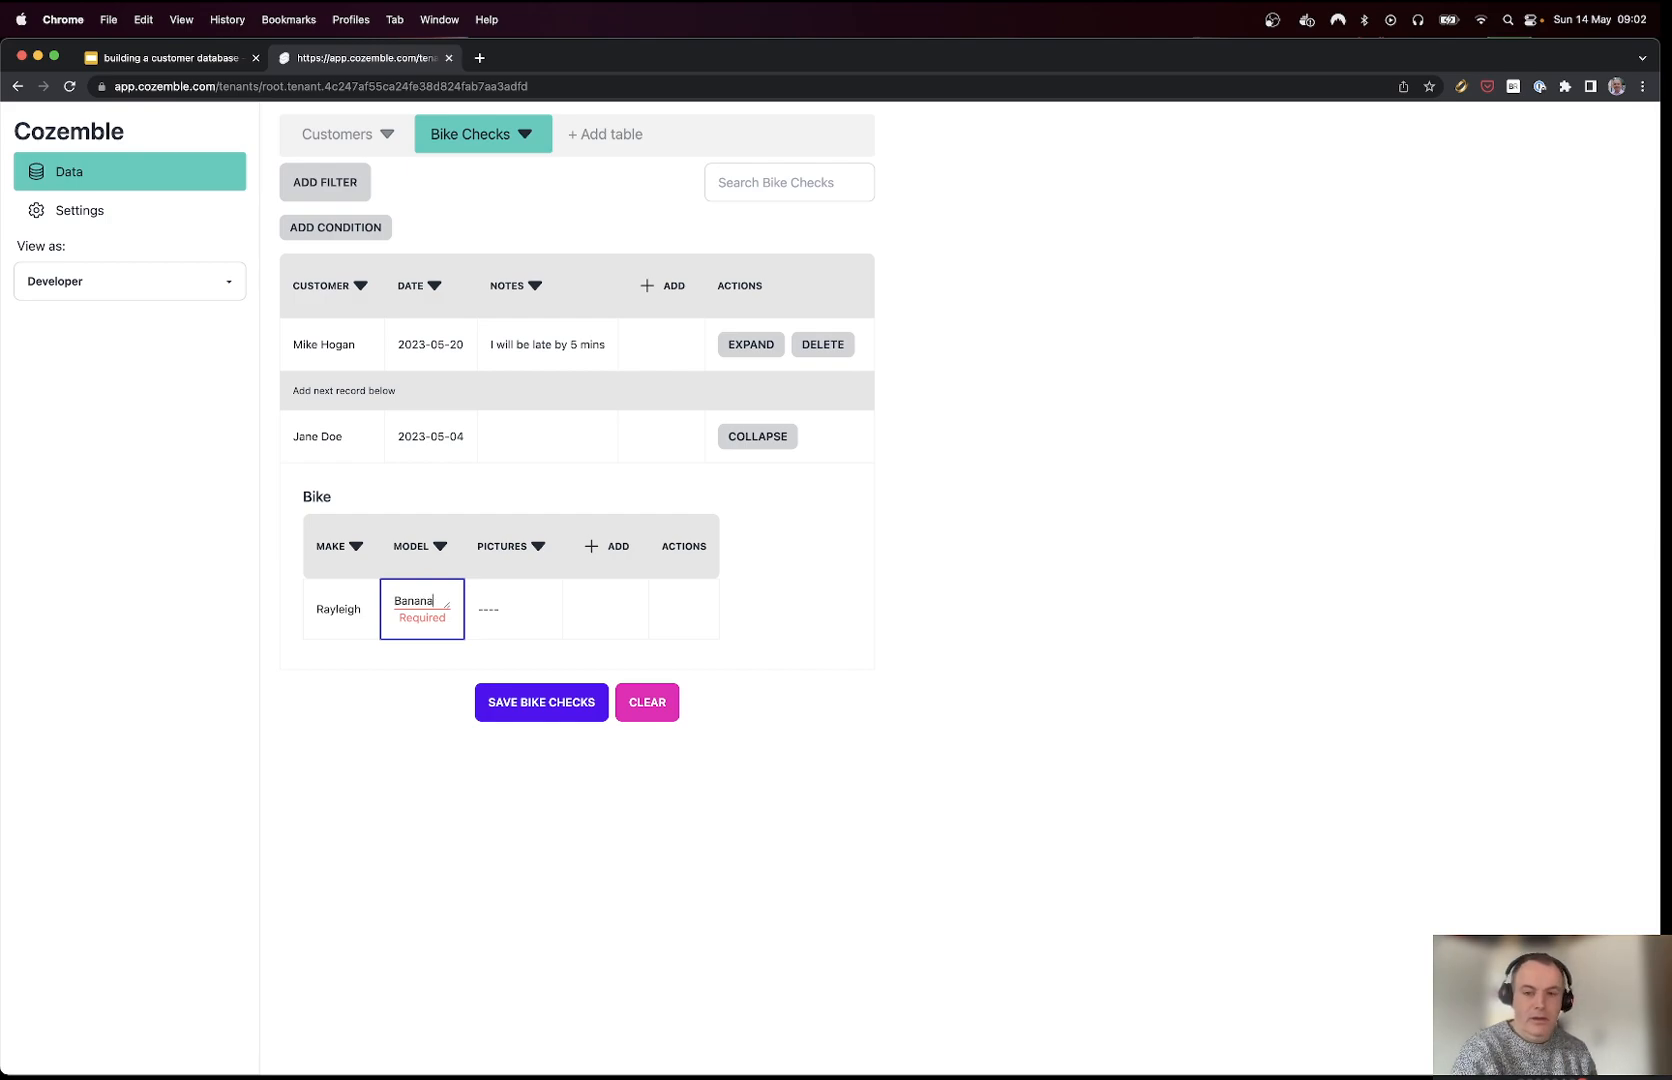
{"action": "left_click", "coordinate": [549, 704]}
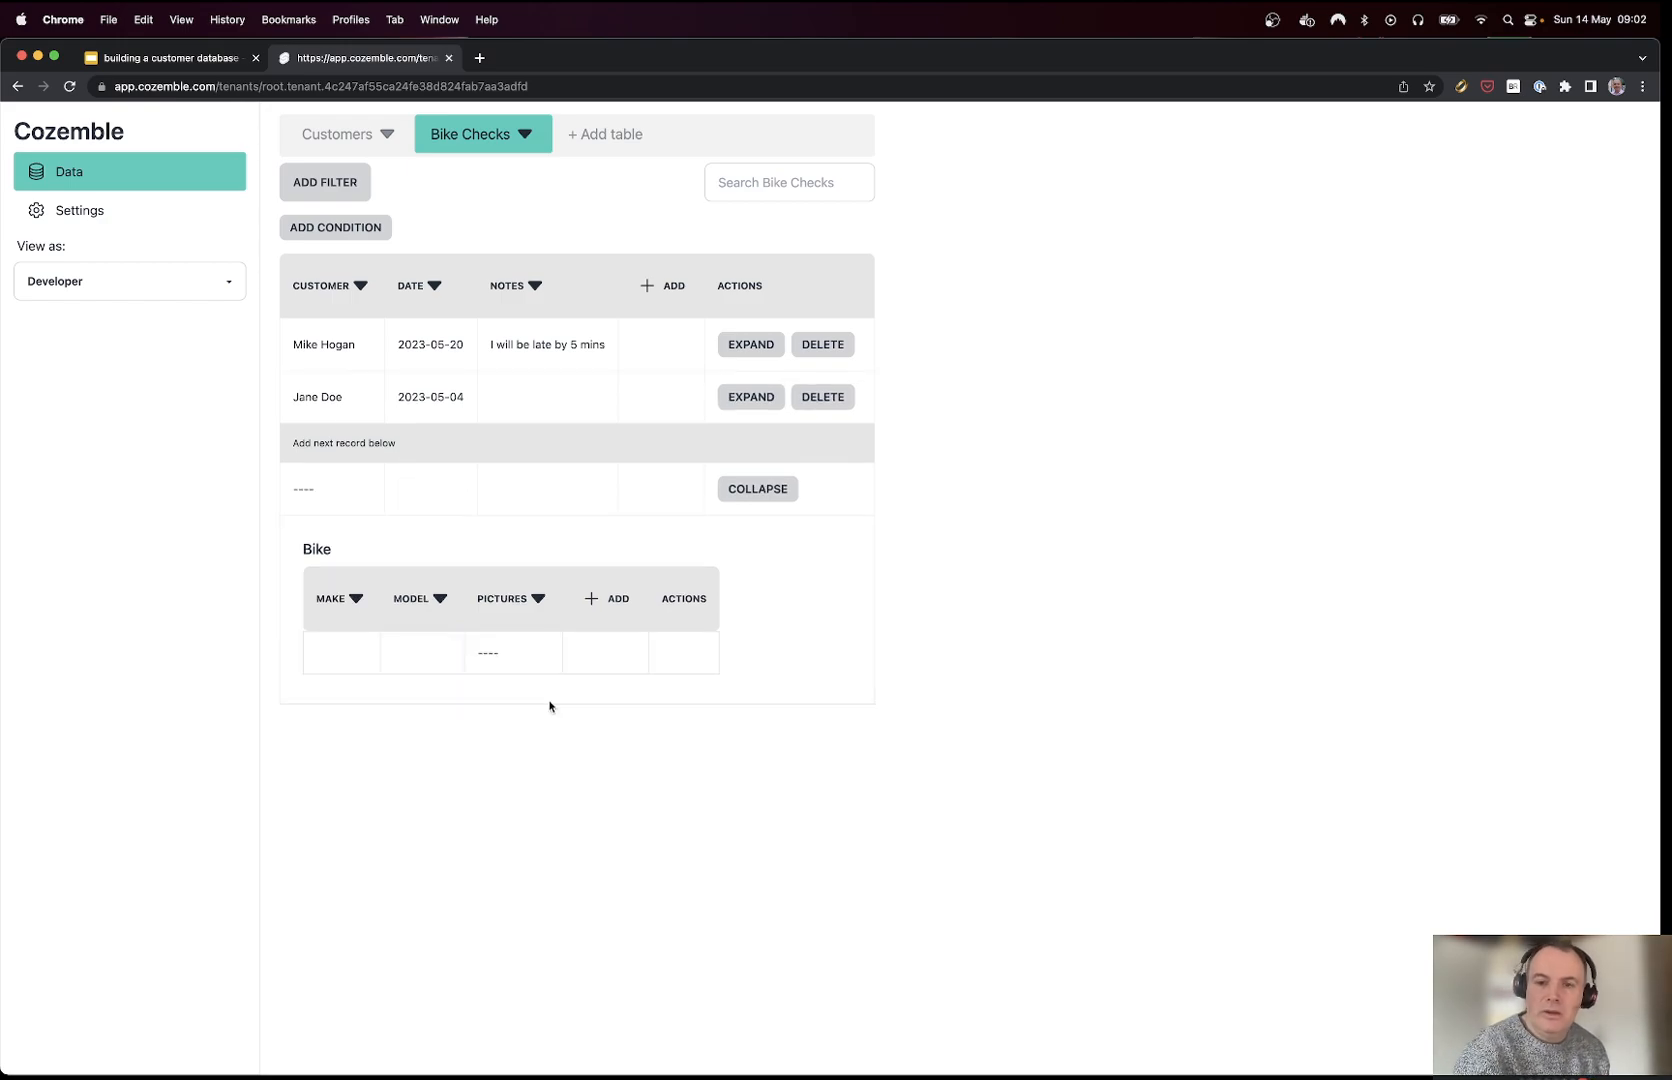
Step: Change the Bike Checks table's singular name to 'Bike Check' and save it
{"action": "left_click", "coordinate": [535, 142]}
{"action": "key", "text": "BackSpace"}
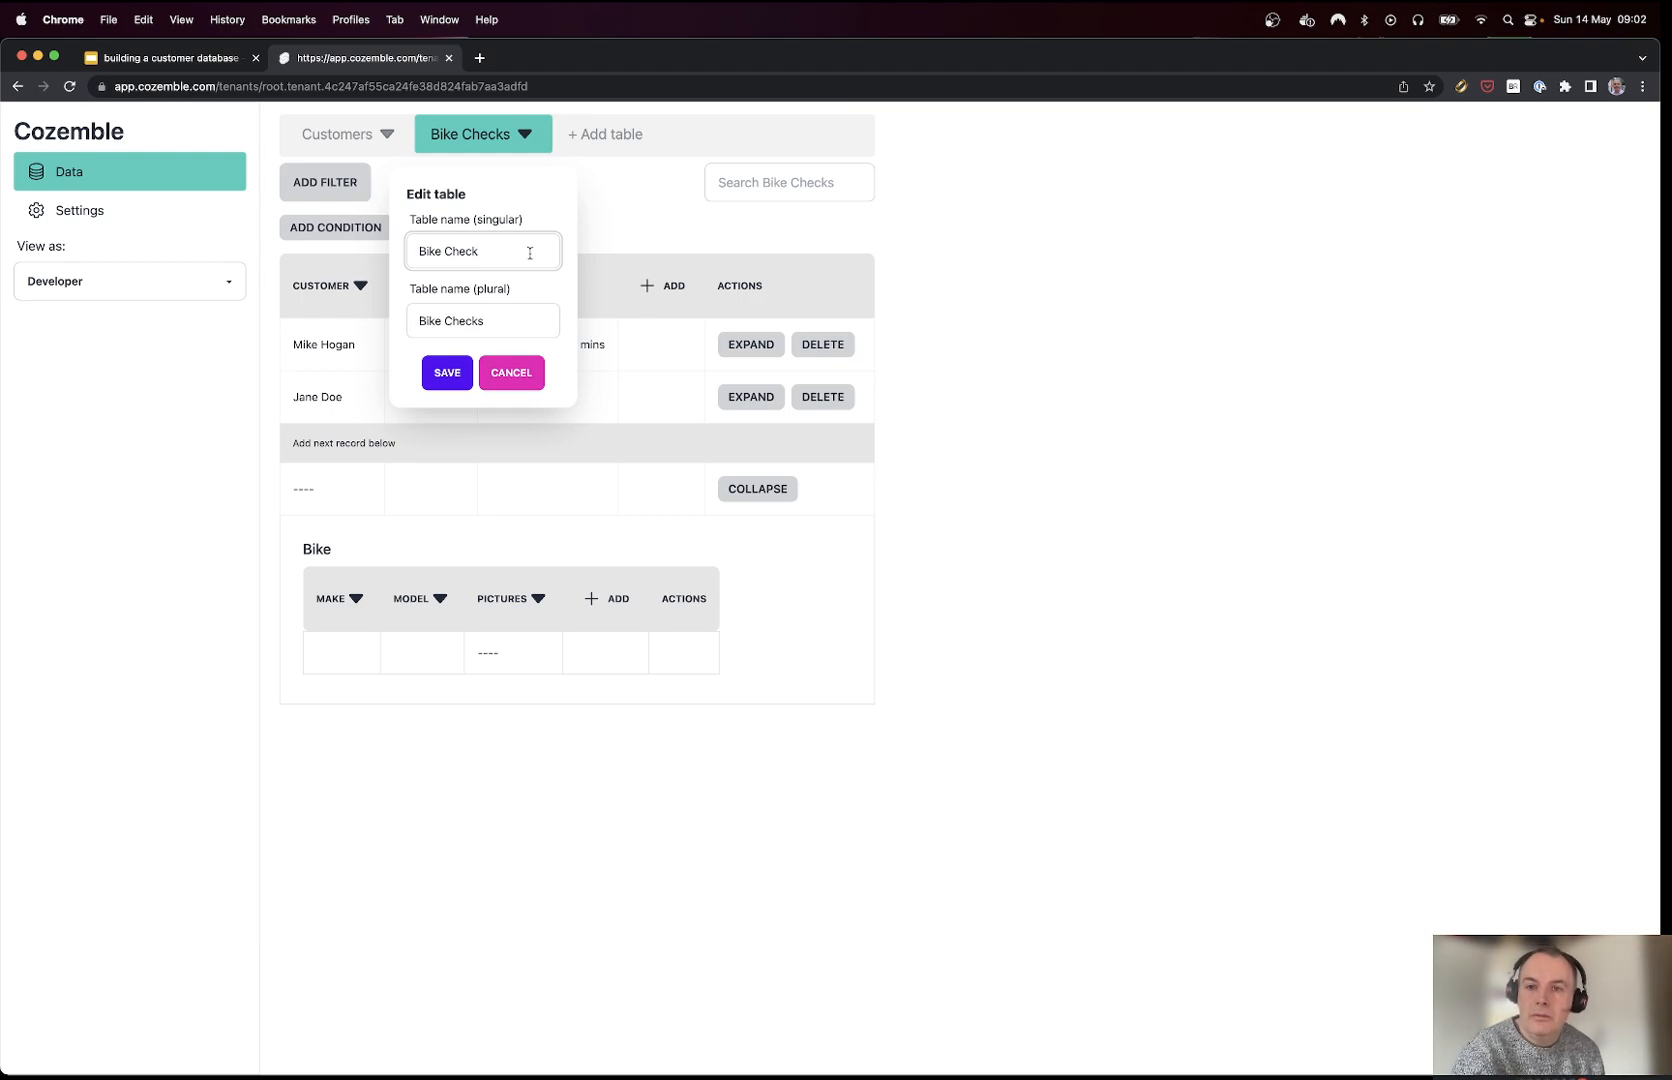
{"action": "left_click", "coordinate": [461, 377]}
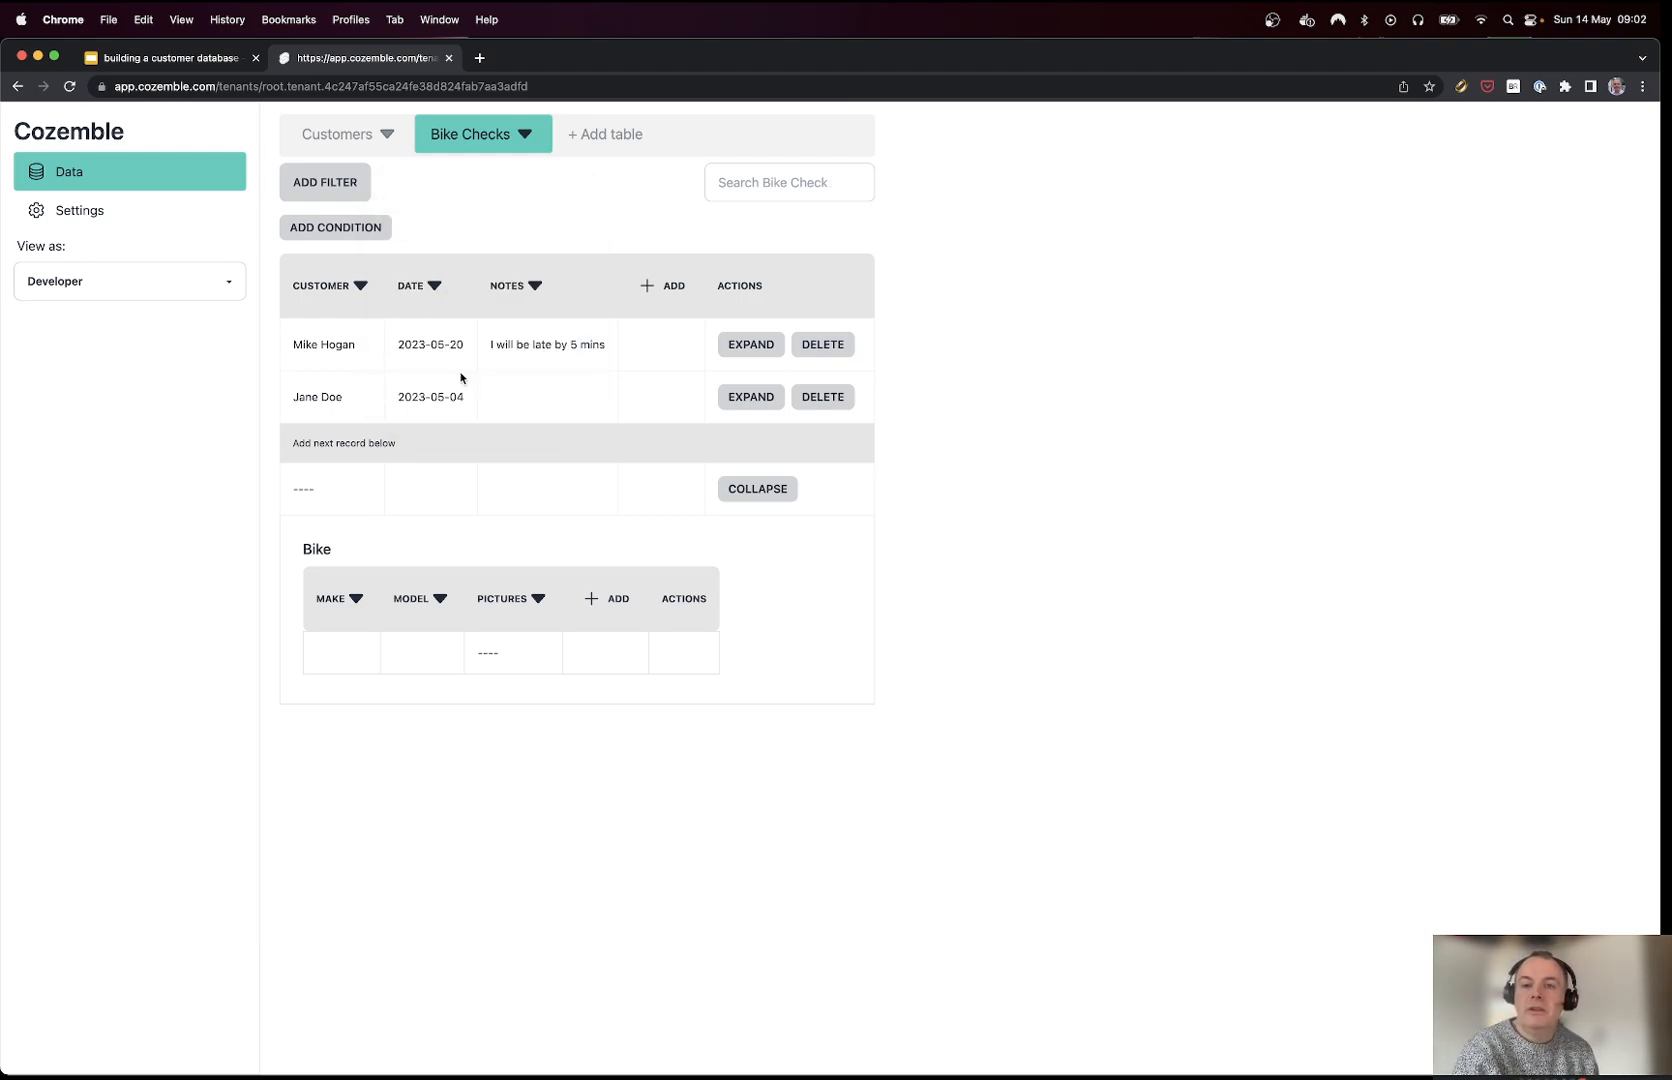
Step: Enter 'ddd' as the notes of a new blank record, then switch to the Customers table
{"action": "left_click", "coordinate": [446, 501]}
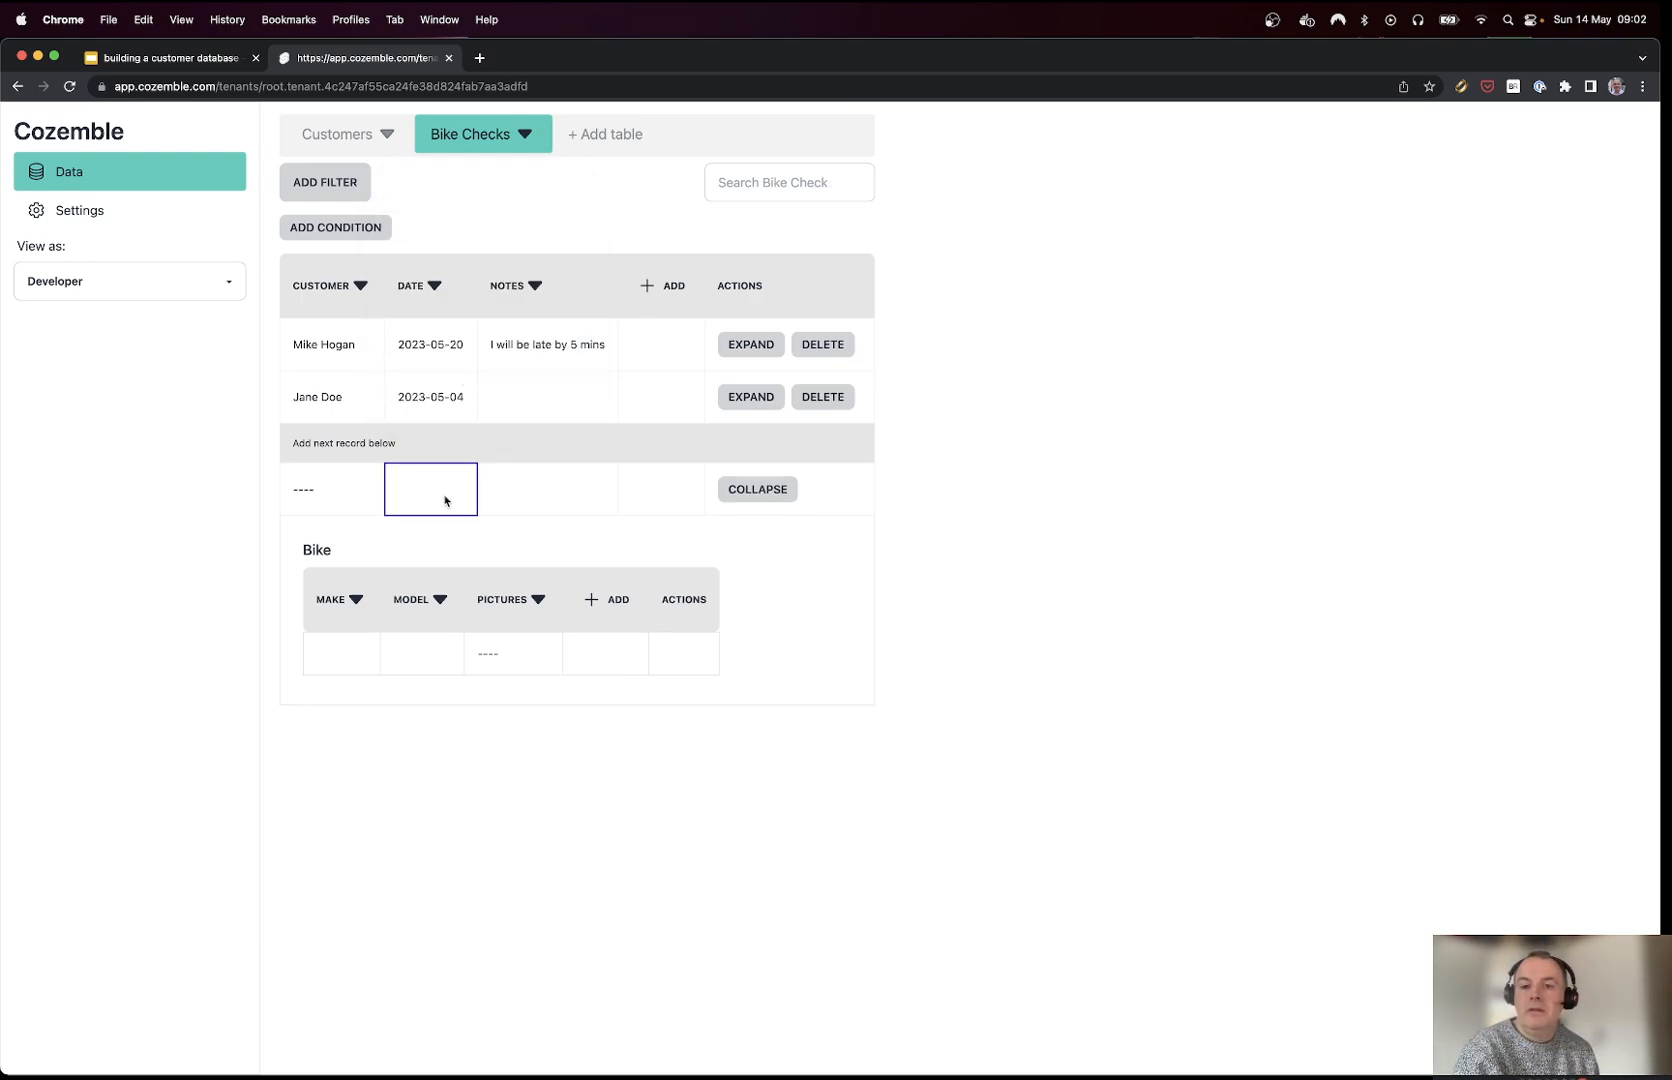
{"action": "left_click", "coordinate": [496, 489]}
{"action": "type", "text": "ddd"}
{"action": "key", "text": "Tab"}
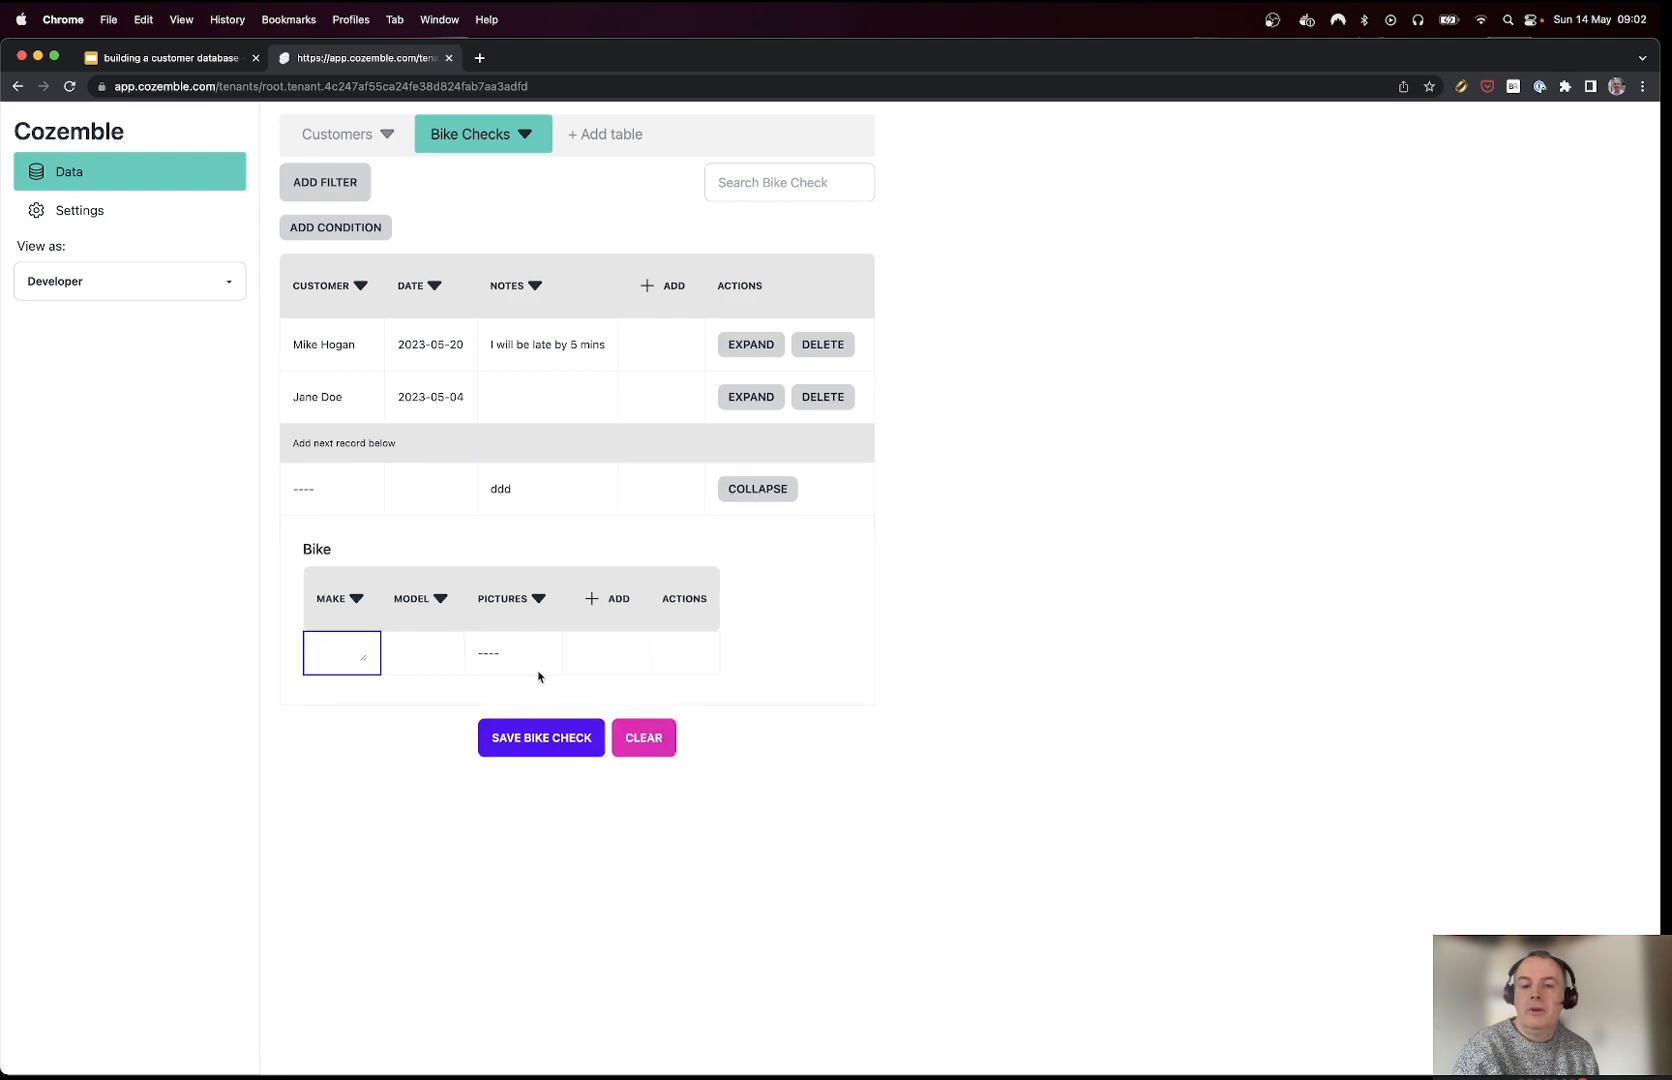
{"action": "left_click", "coordinate": [326, 138]}
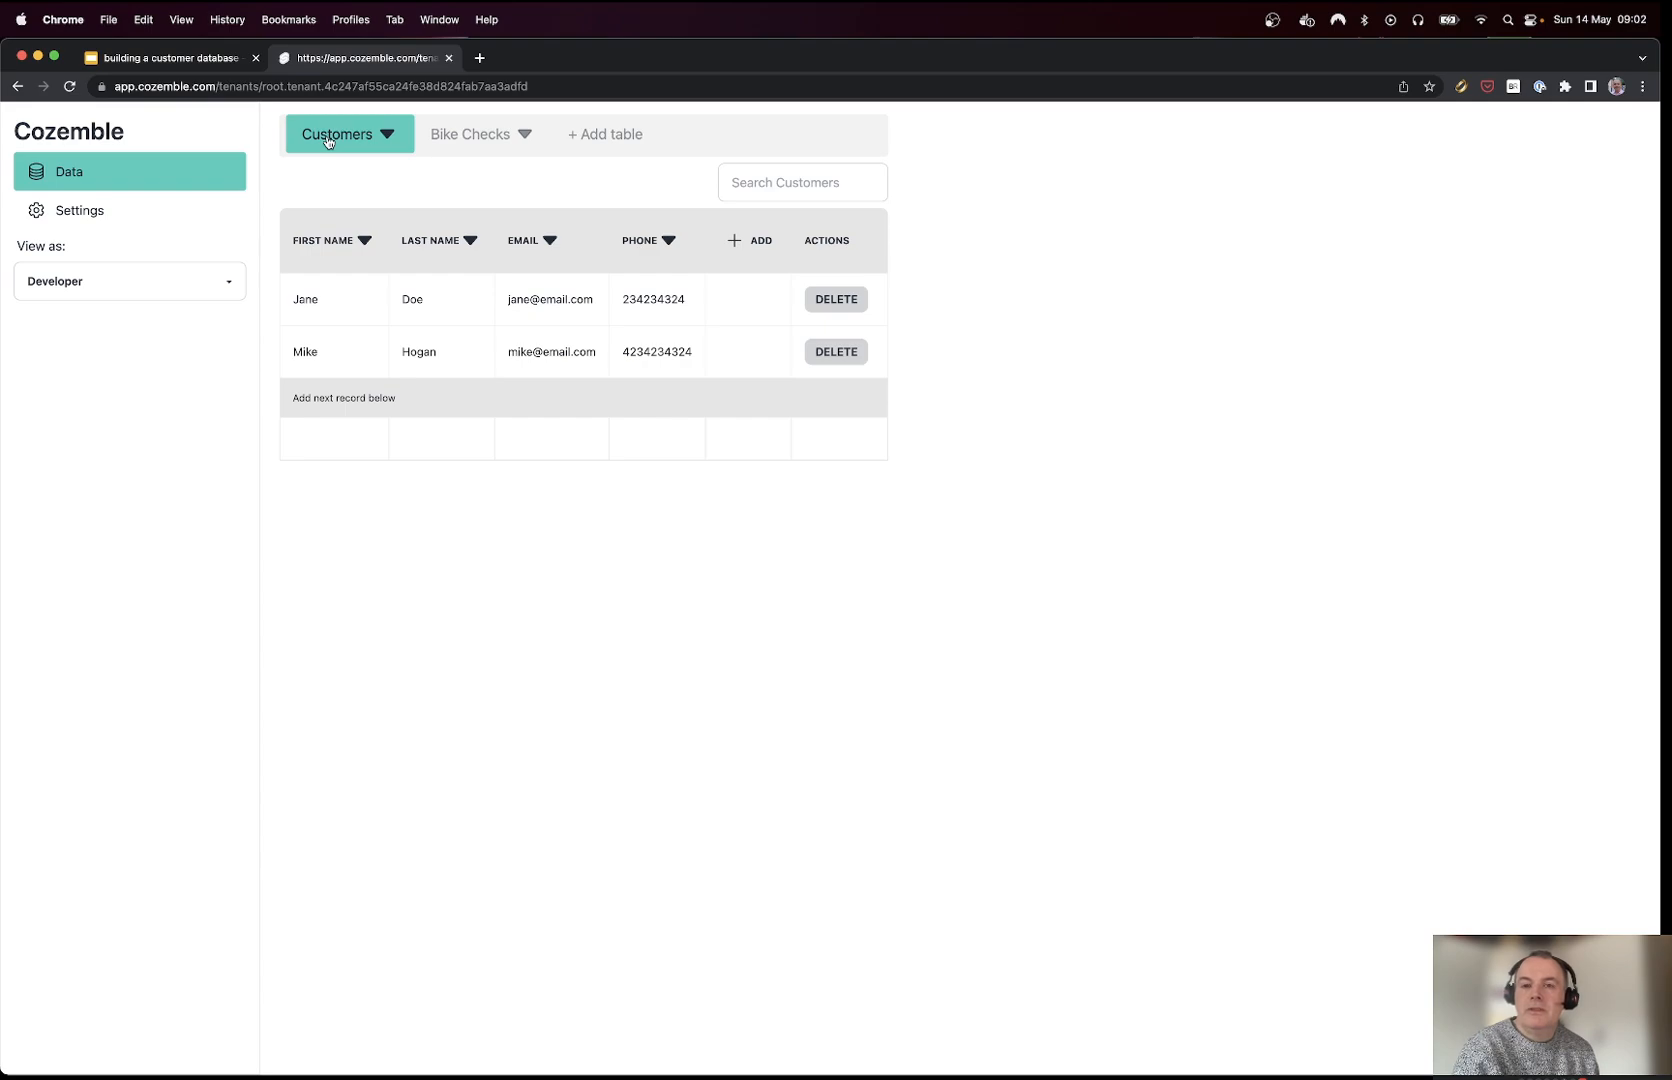
{"action": "left_click", "coordinate": [134, 60]}
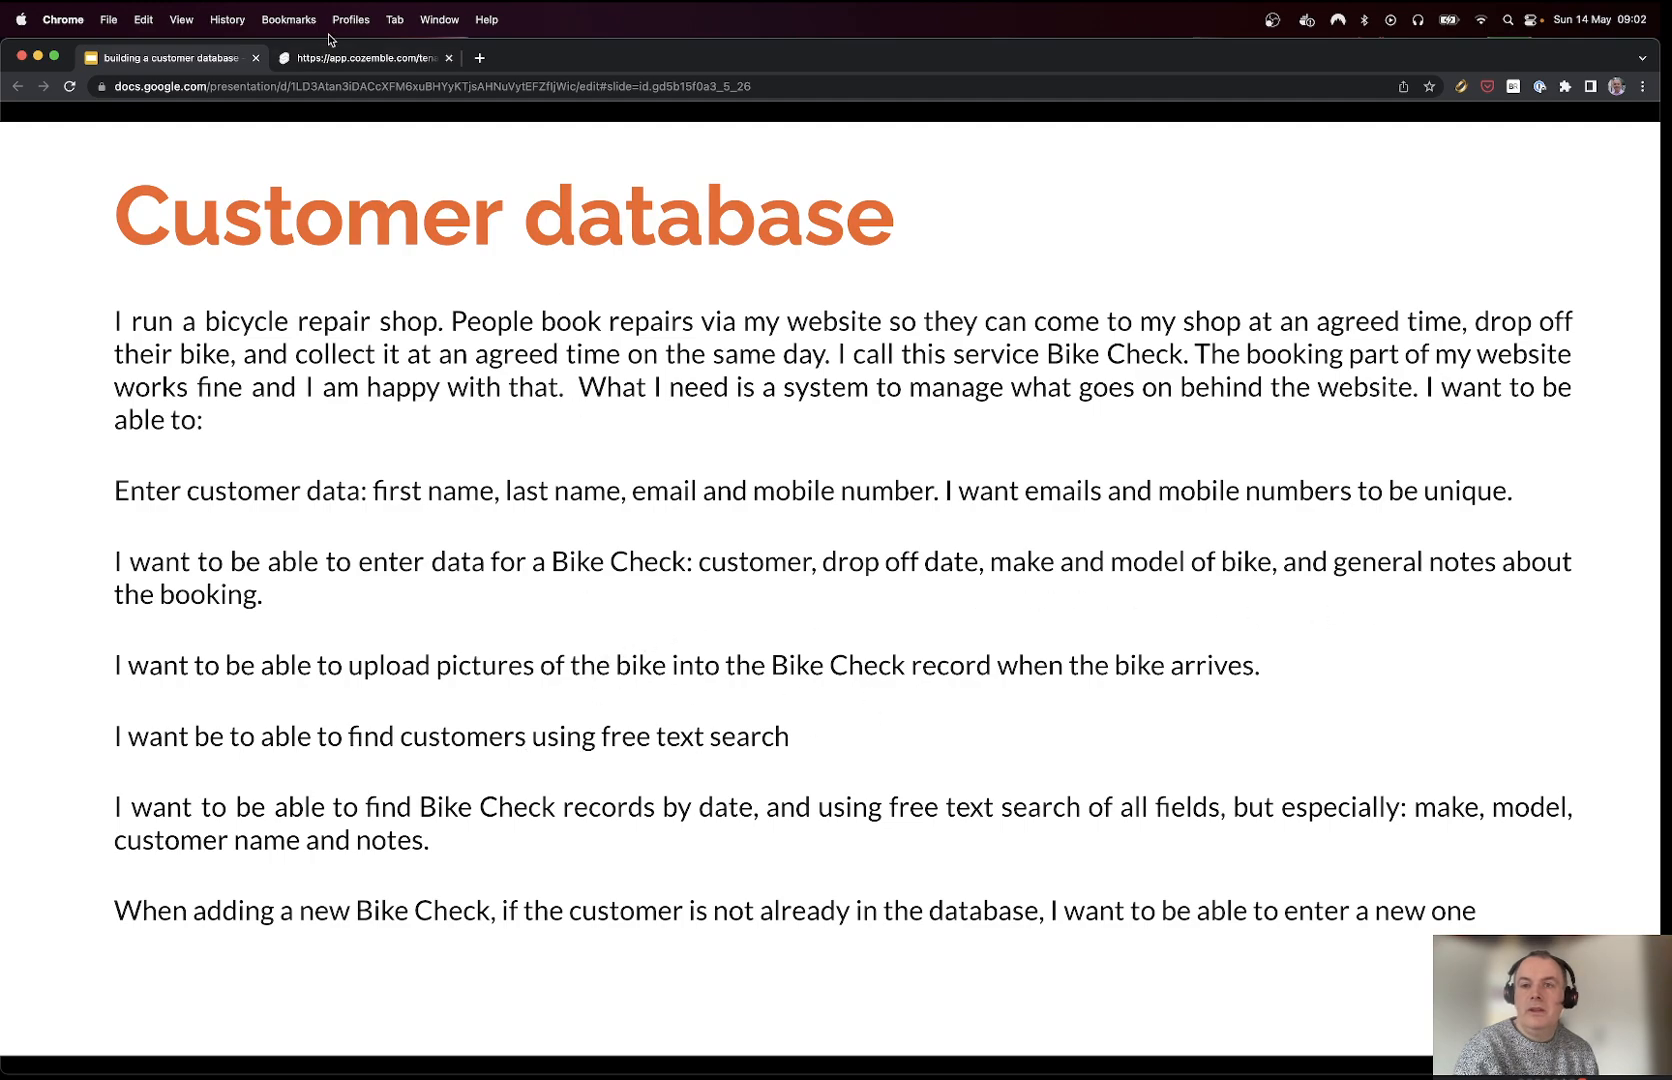
{"action": "left_click", "coordinate": [335, 59]}
{"action": "left_click", "coordinate": [810, 184]}
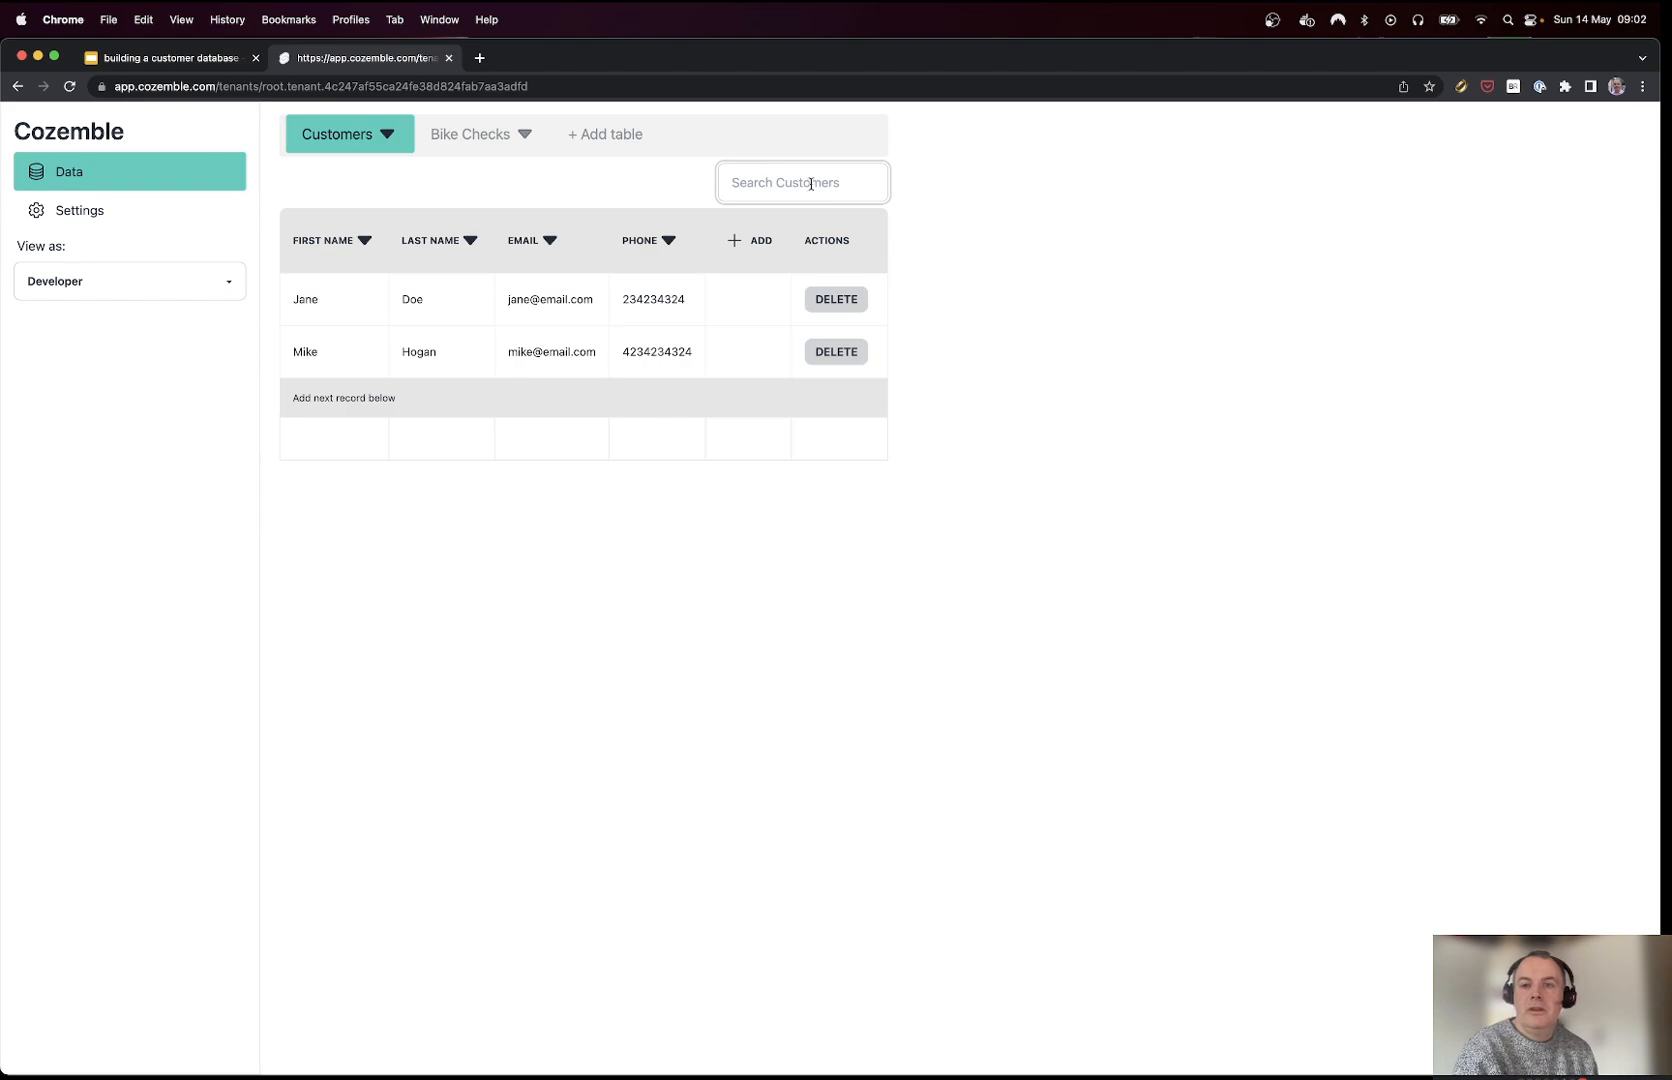
{"action": "type", "text": "hog"}
{"action": "key", "text": "super+a"}
{"action": "type", "text": "doe"}
{"action": "key", "text": "super+a"}
{"action": "key", "text": "BackSpace"}
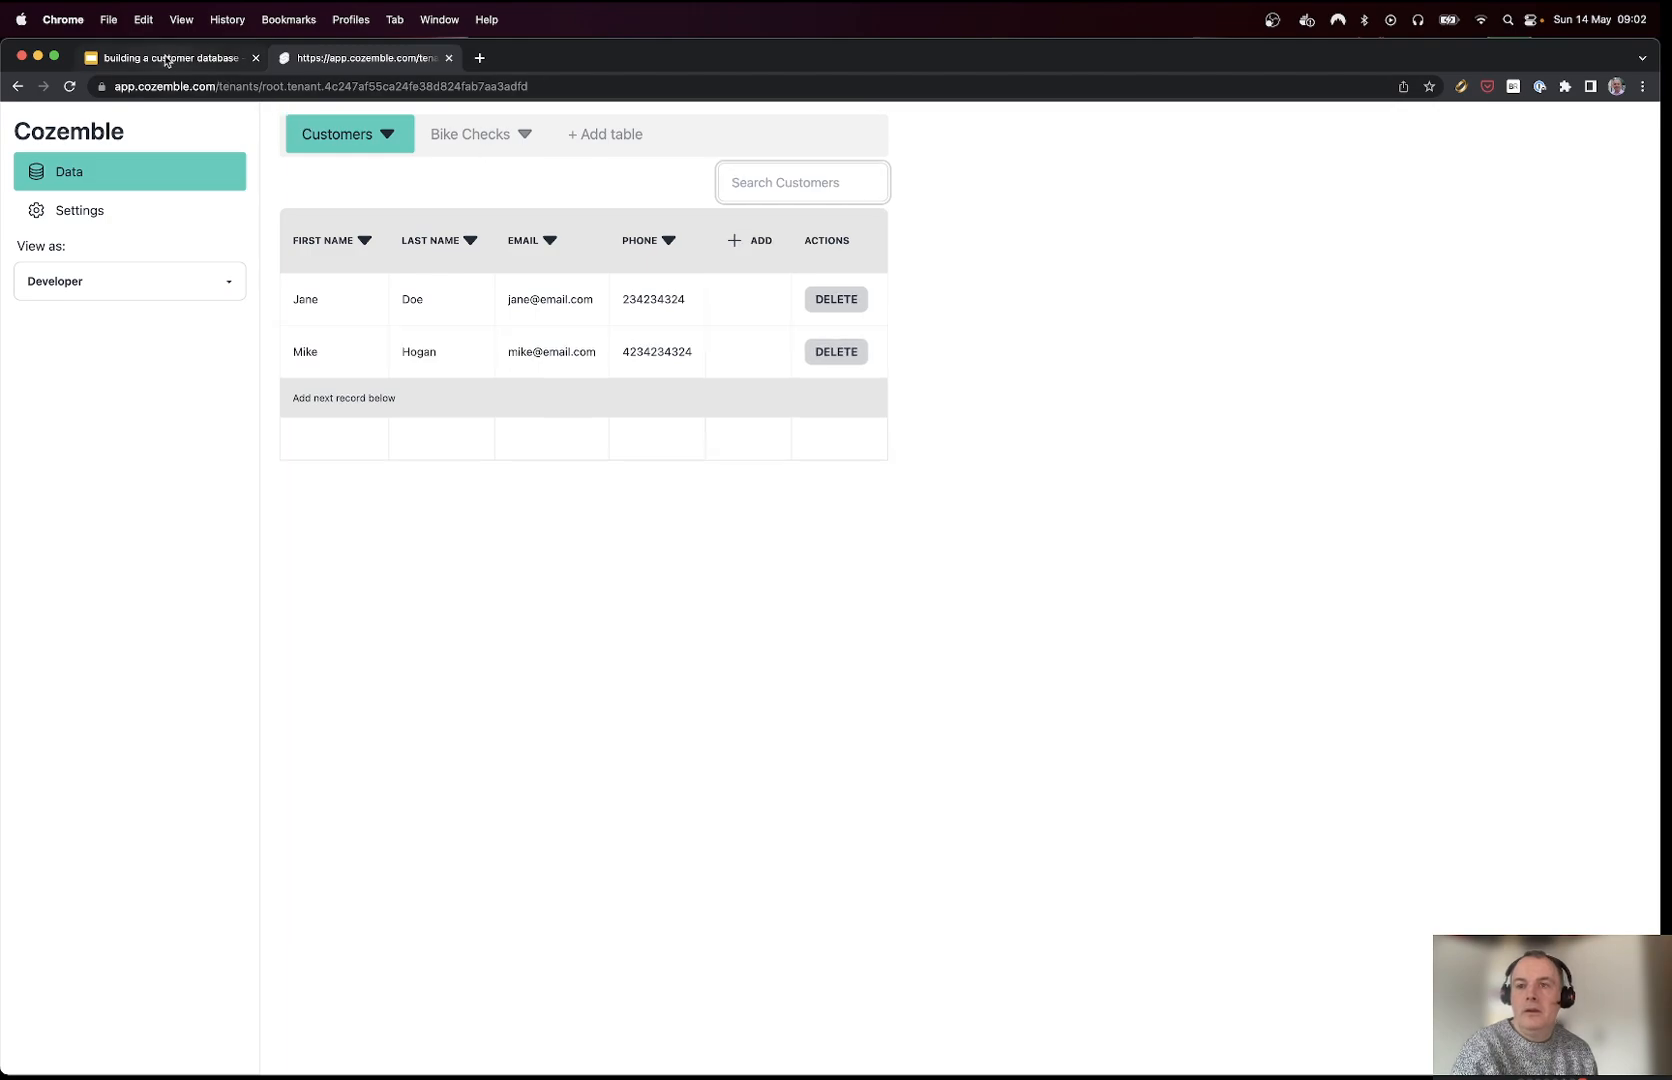
{"action": "left_click", "coordinate": [168, 57]}
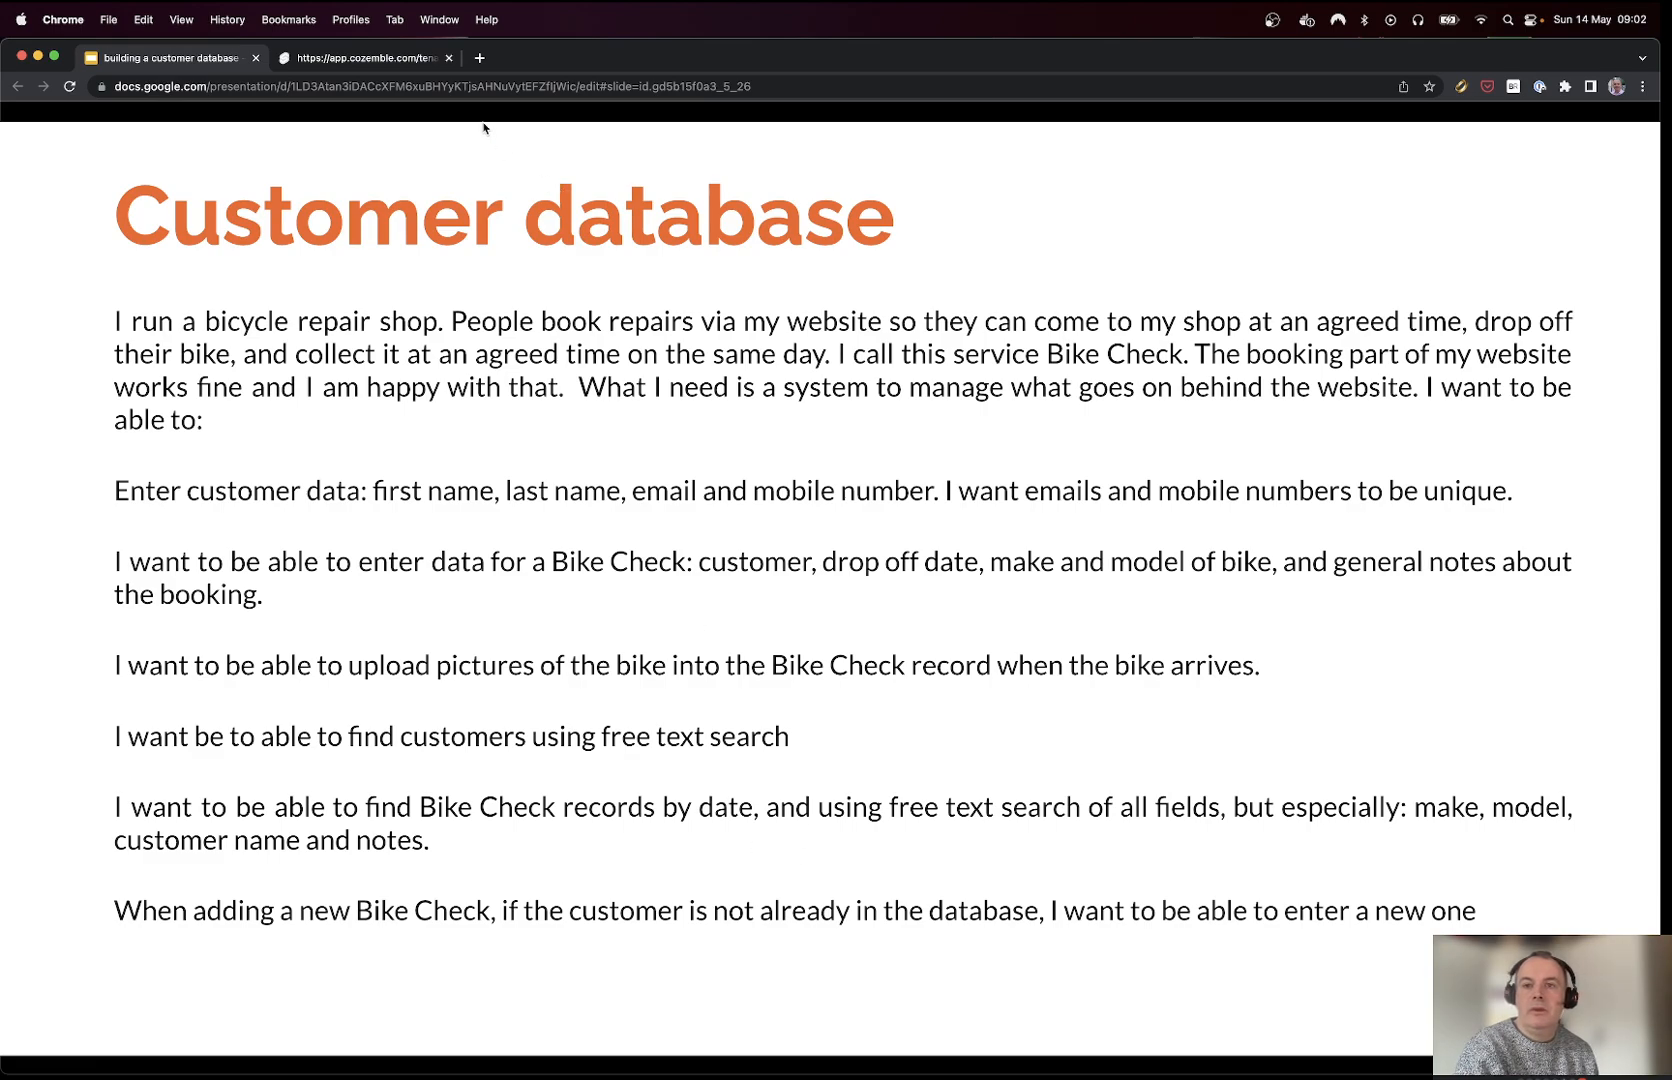
{"action": "left_click", "coordinate": [391, 62]}
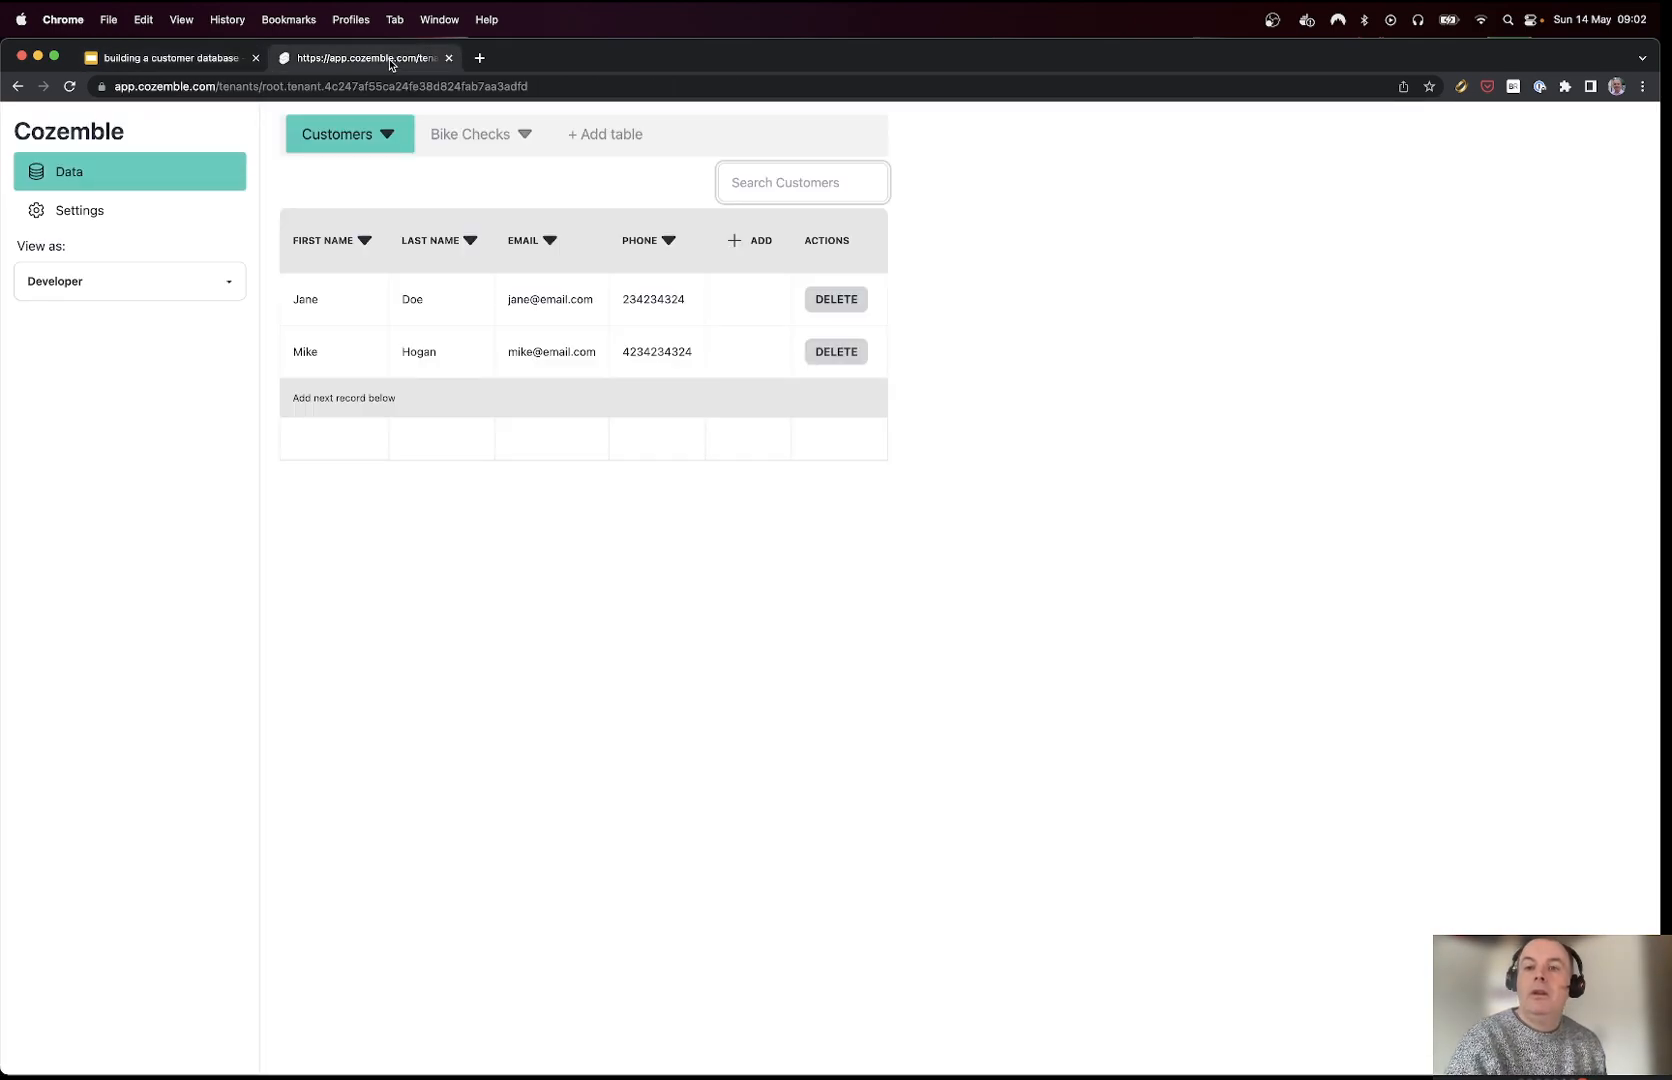